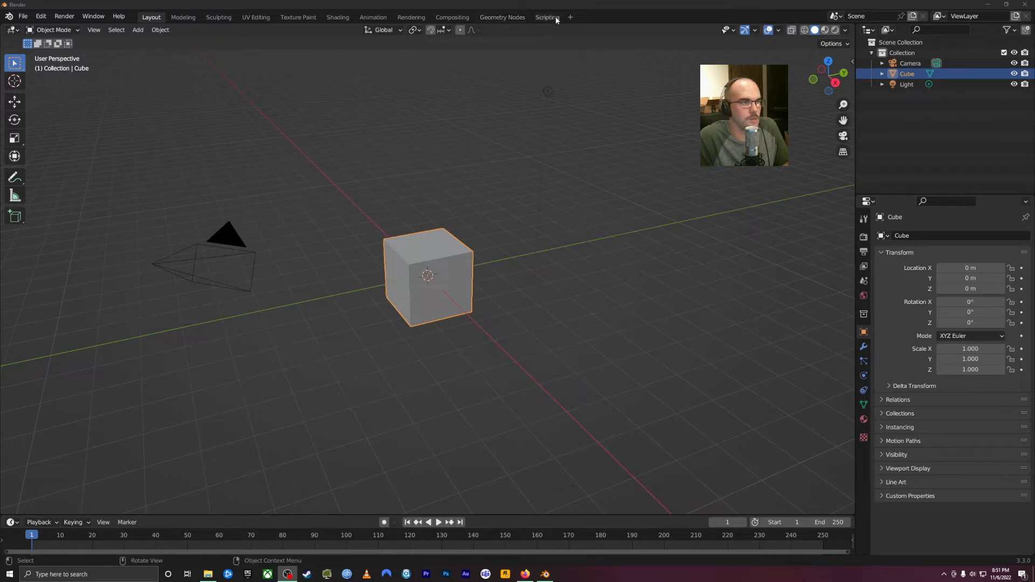
# Switch to the Geometry Nodes workspace.
pyautogui.click(570, 18)
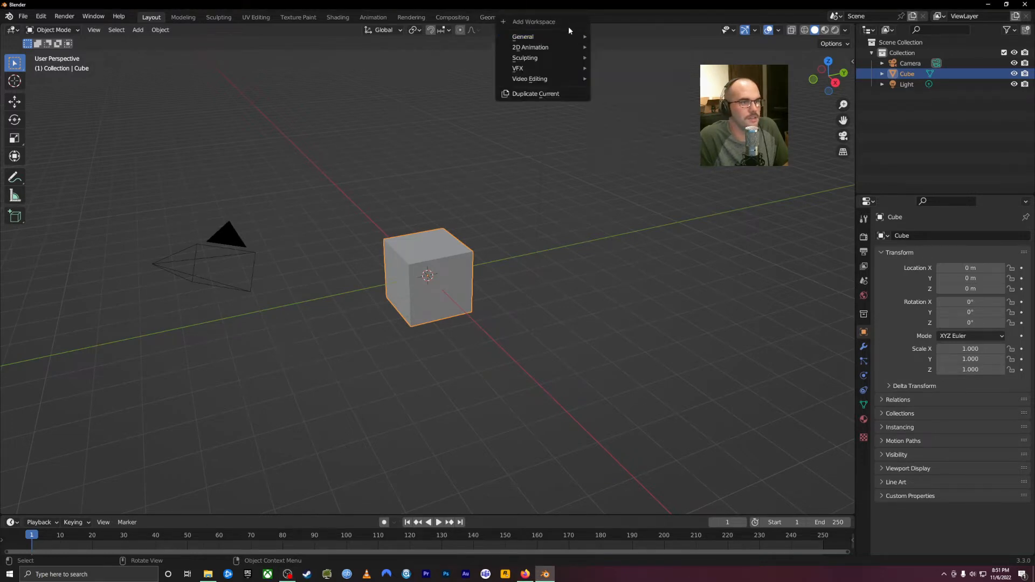
pyautogui.moveTo(554, 73)
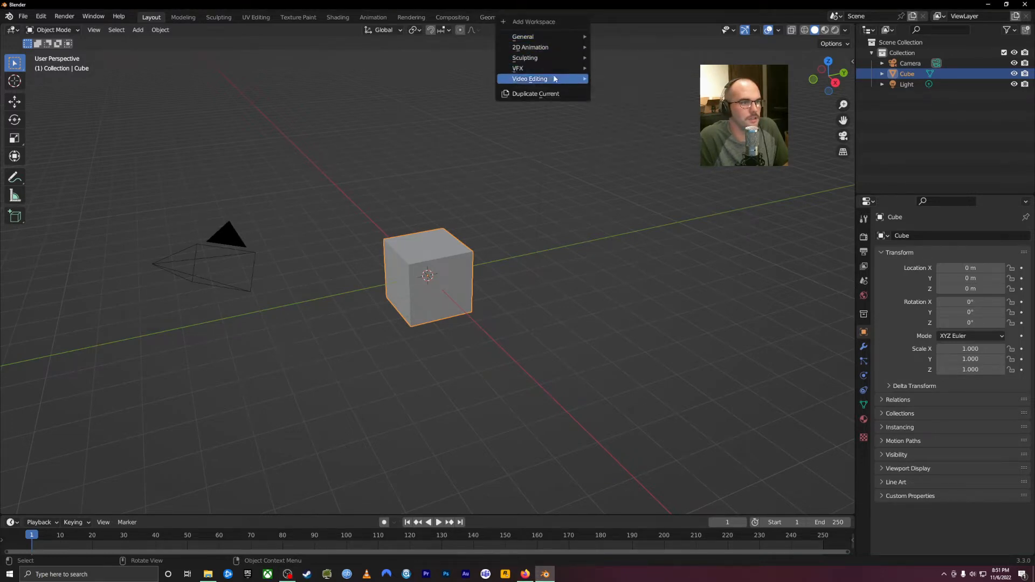
pyautogui.moveTo(556, 37)
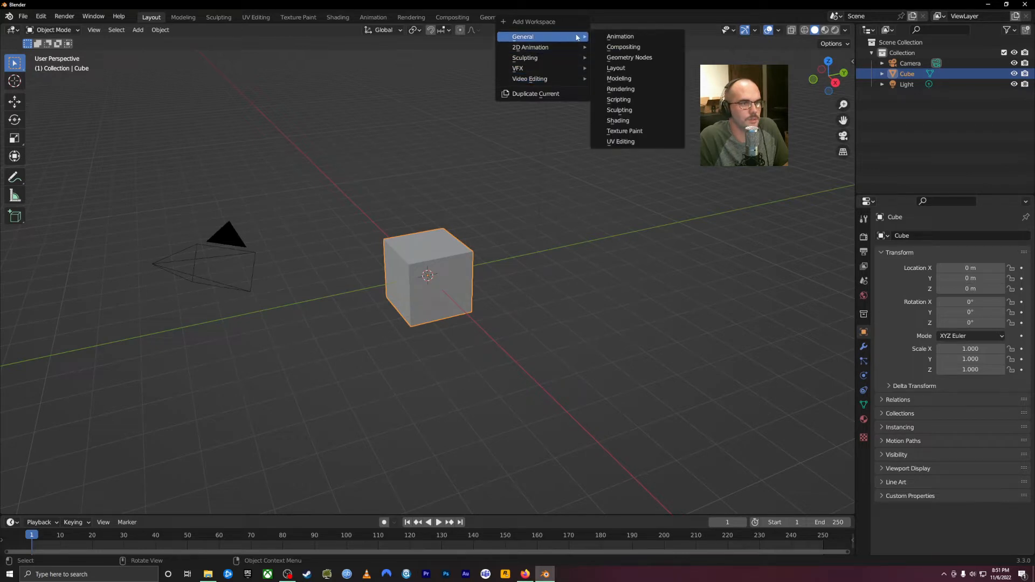
pyautogui.click(625, 58)
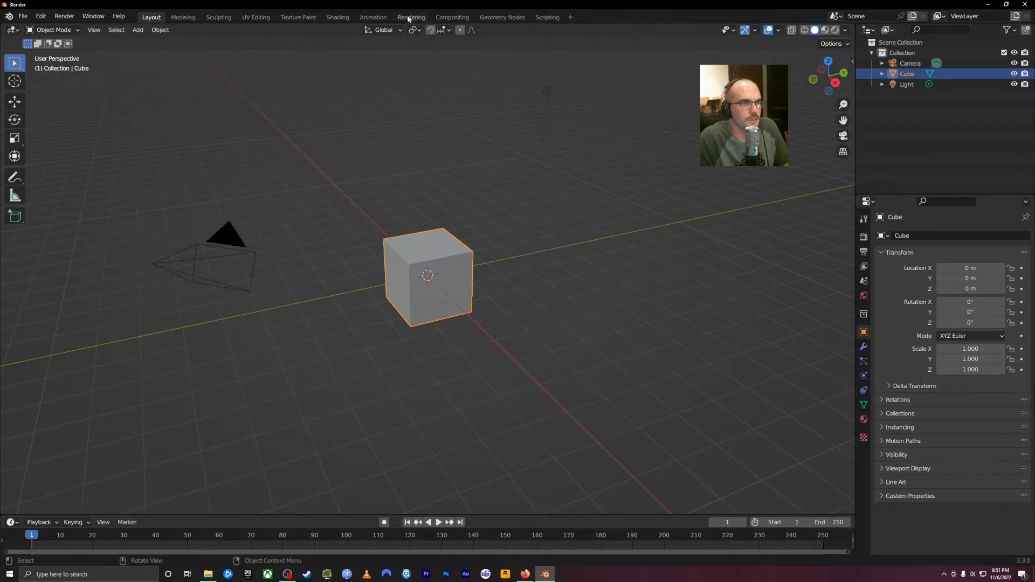
pyautogui.click(496, 18)
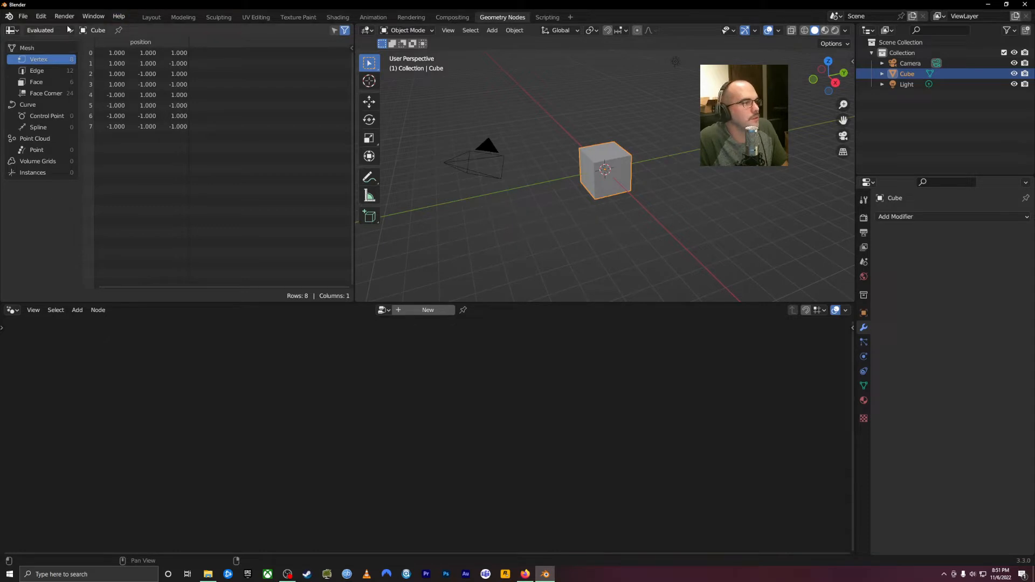
pyautogui.click(12, 30)
pyautogui.click(18, 31)
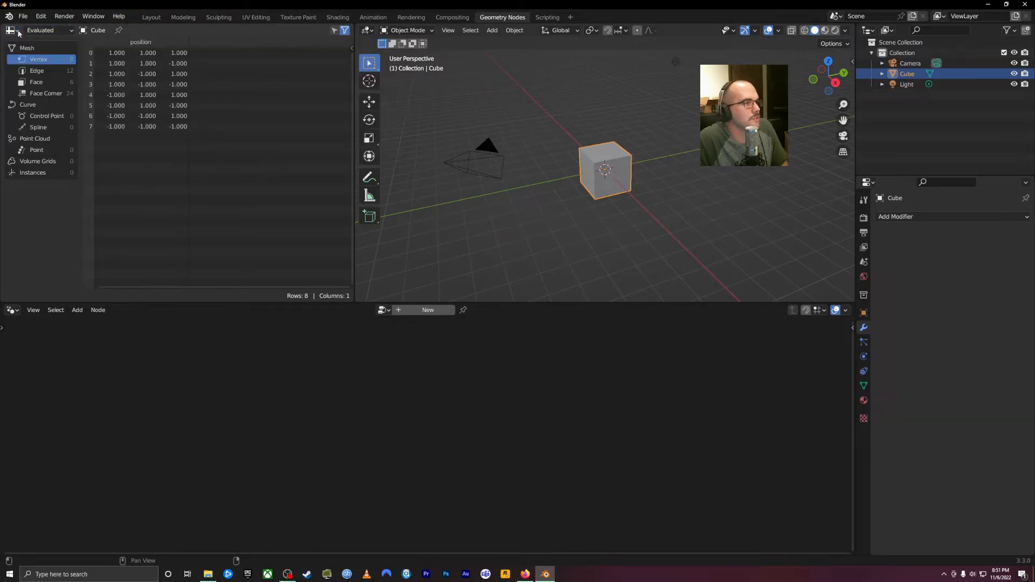
pyautogui.click(18, 31)
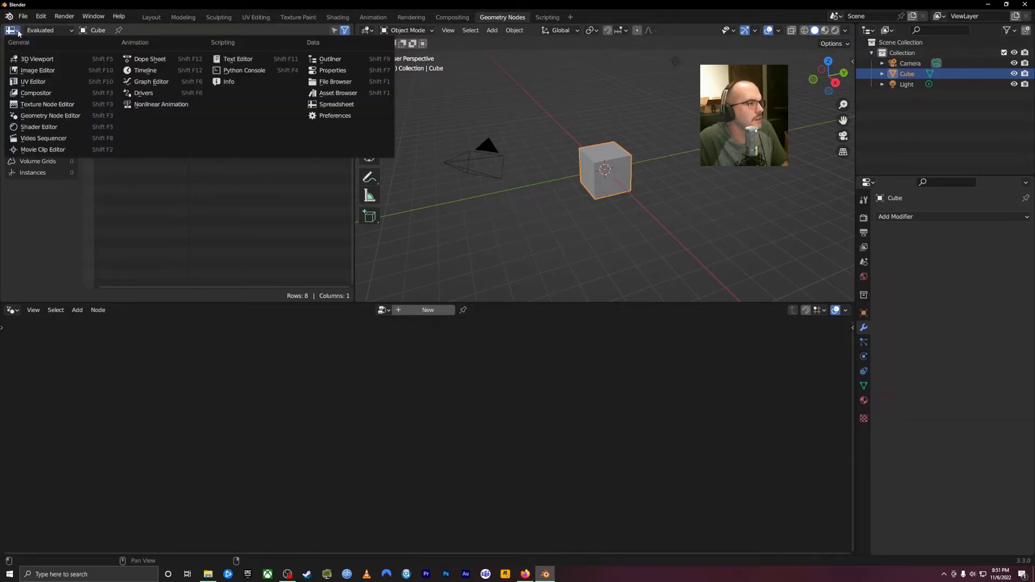
pyautogui.click(18, 30)
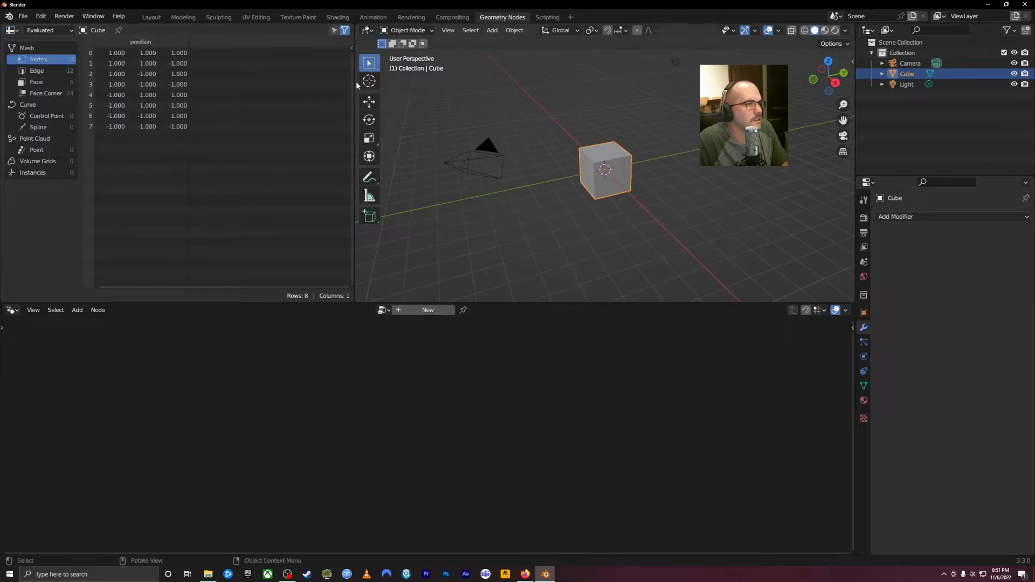
pyautogui.click(16, 31)
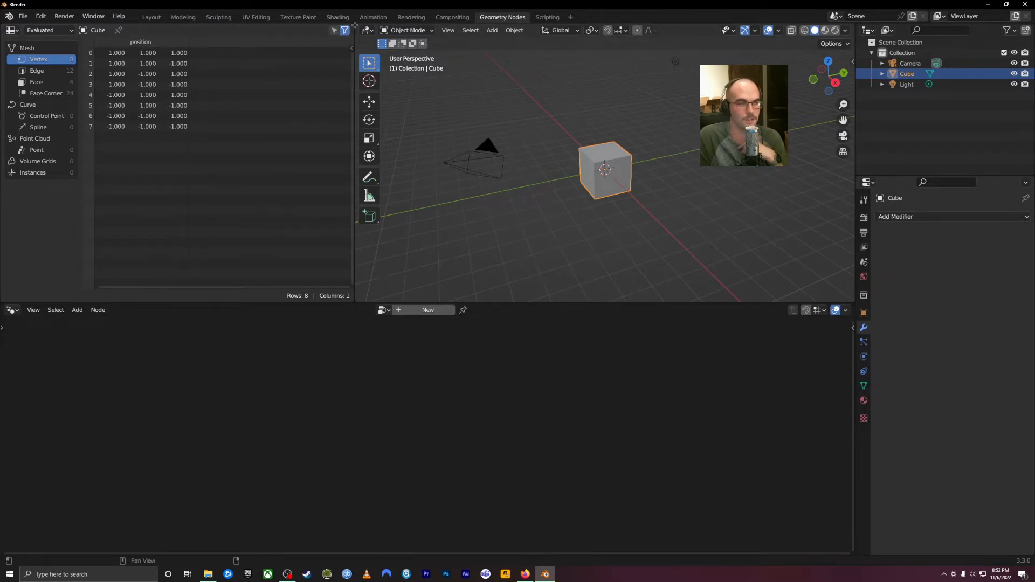
# Close the spreadsheet area by joining it into the 3D viewport.
pyautogui.moveTo(346, 27); pyautogui.dragTo(226, 95)
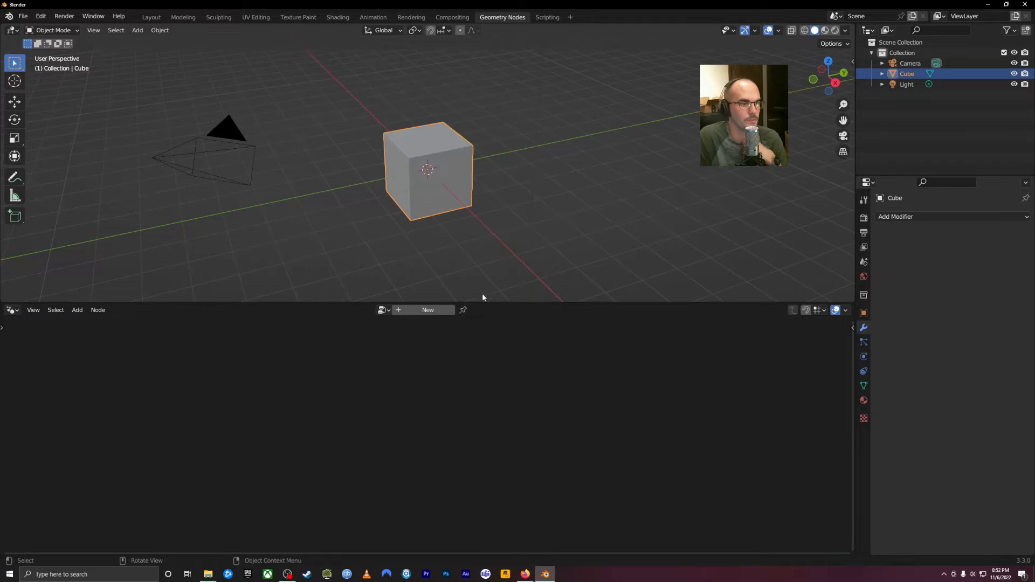
pyautogui.moveTo(489, 303); pyautogui.dragTo(549, 301)
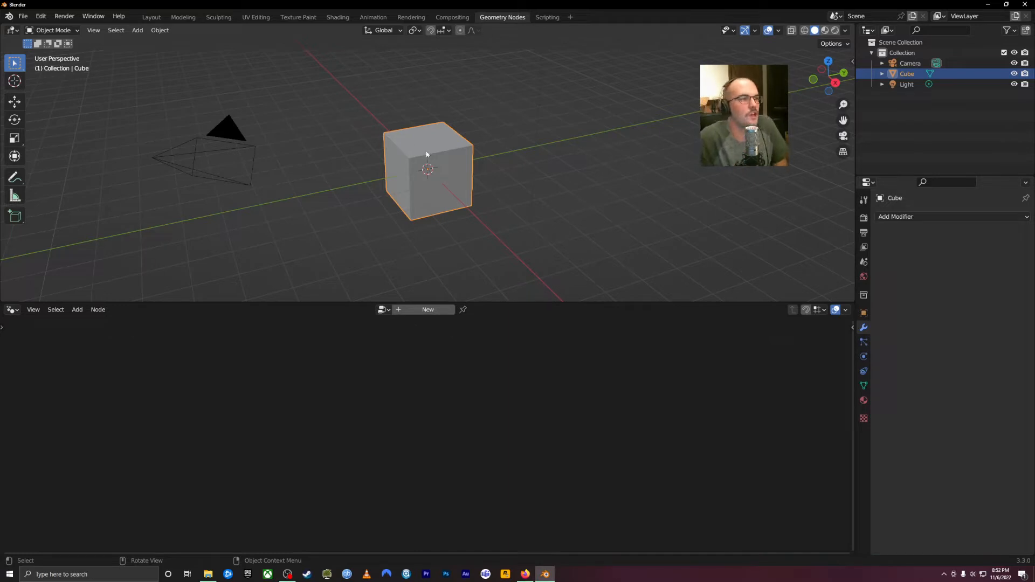
# Delete the camera and the light from the scene, keeping only the cube.
pyautogui.click(909, 65)
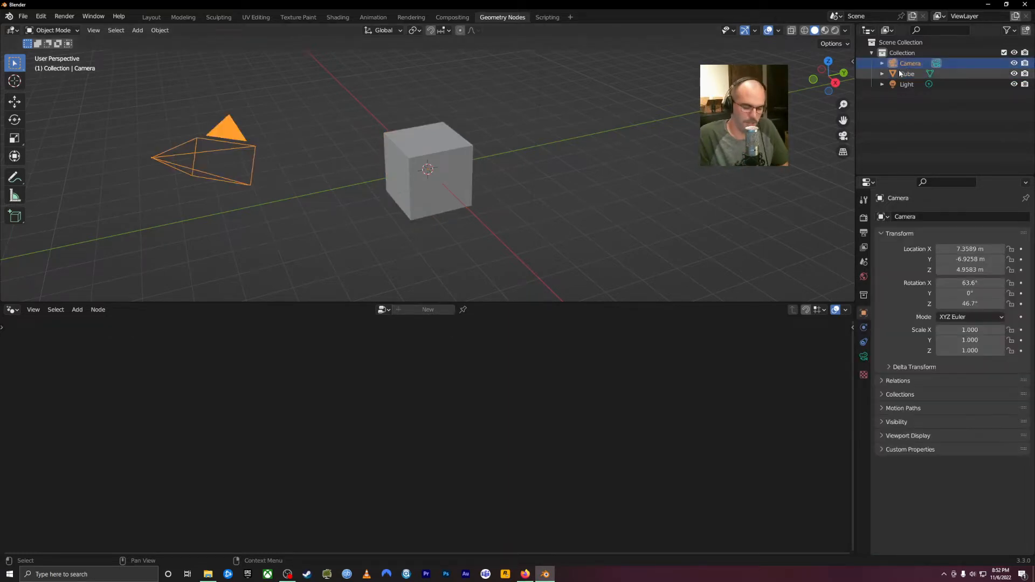
pyautogui.press('Delete')
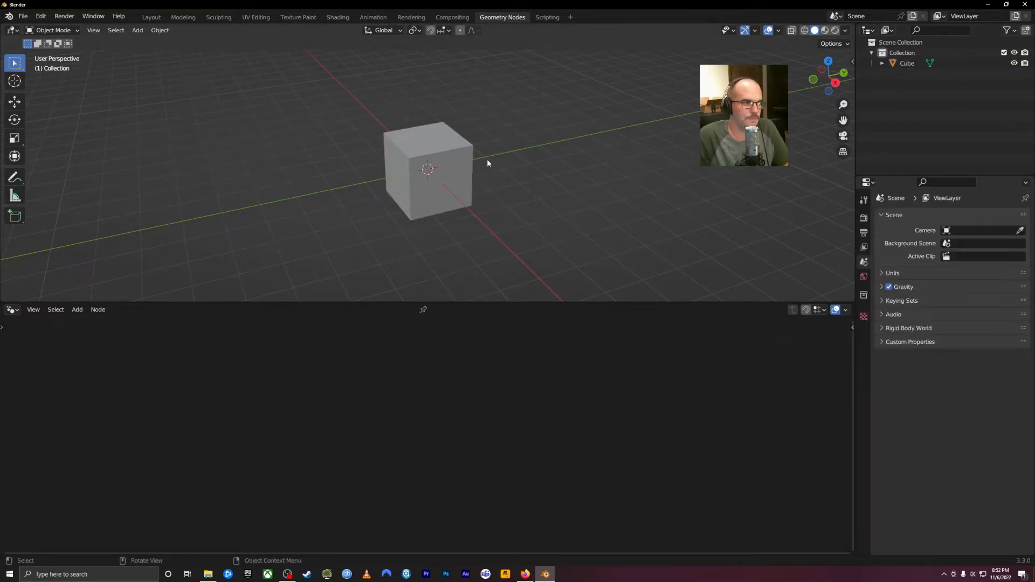
# Create a new geometry node tree on the cube and collapse its modifier's settings.
pyautogui.click(467, 166)
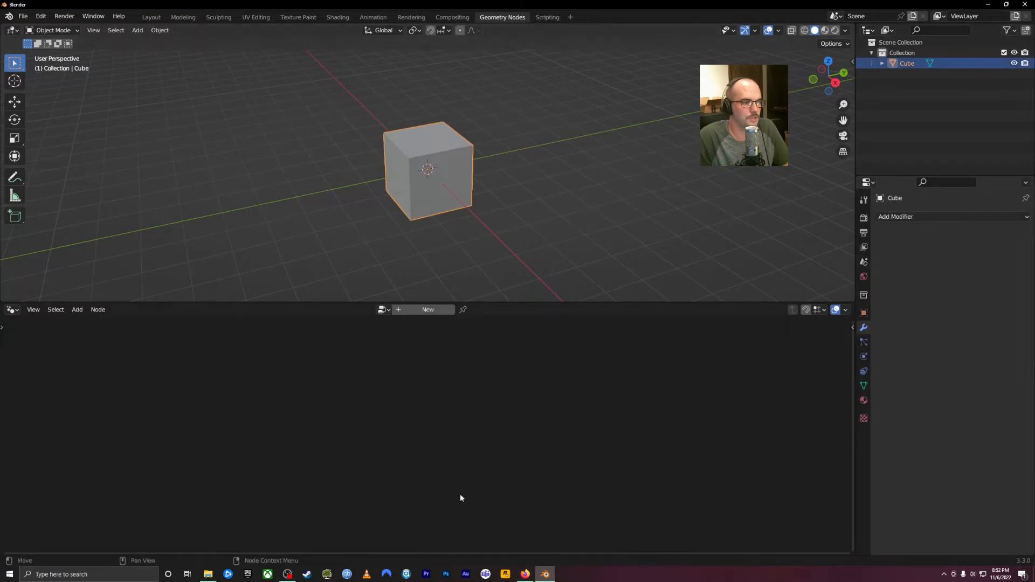
pyautogui.click(410, 310)
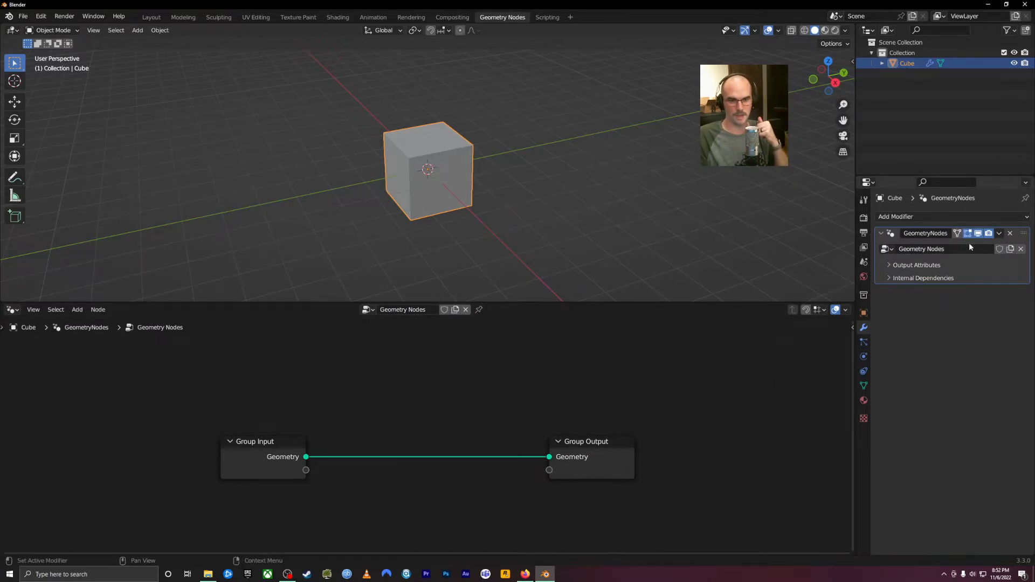
pyautogui.click(881, 233)
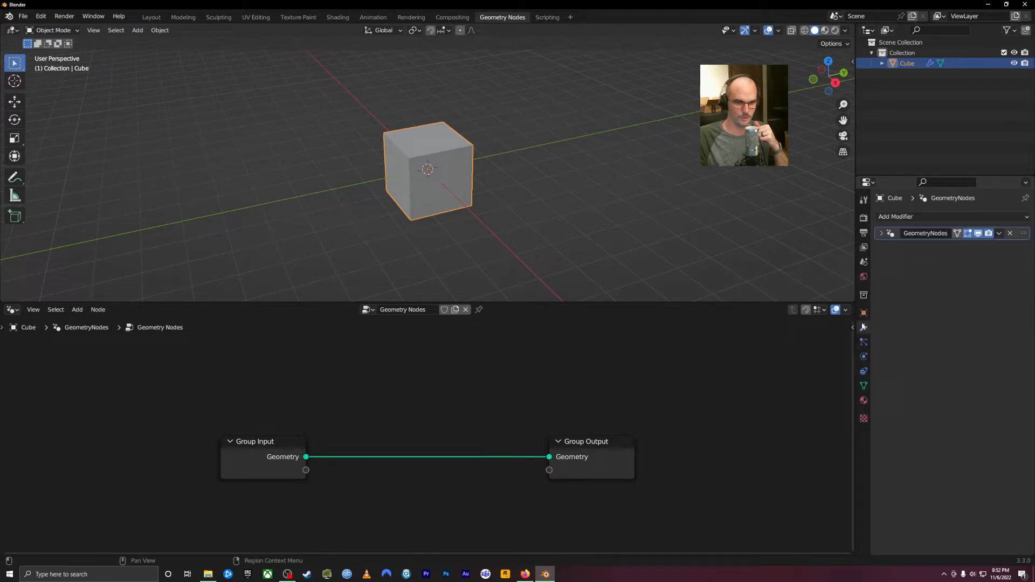
pyautogui.click(922, 218)
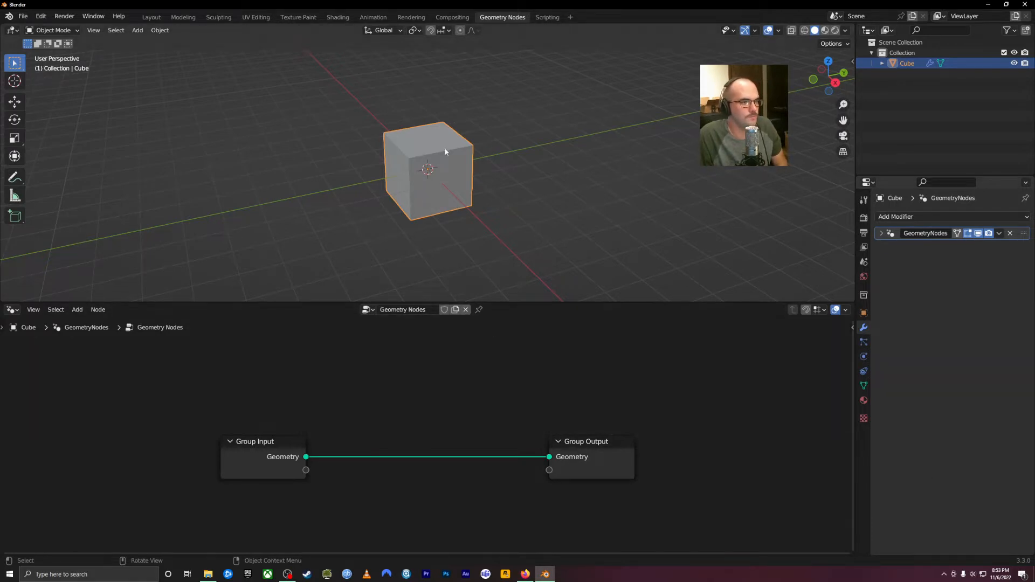
# Move the Group Input and Group Output nodes higher and farther apart, roughly level with each other.
pyautogui.moveTo(280, 445); pyautogui.dragTo(272, 408)
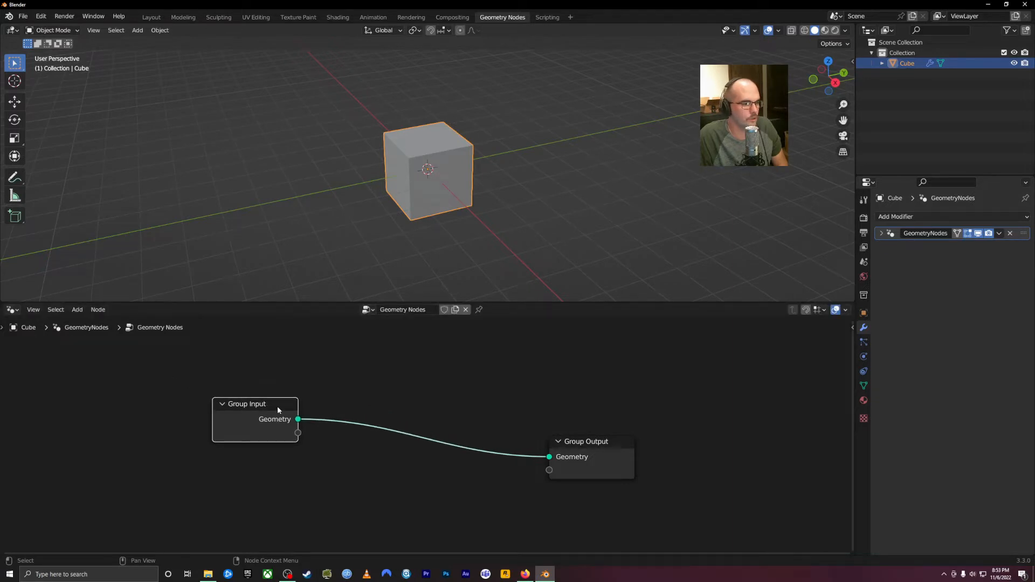
pyautogui.click(323, 423)
pyautogui.moveTo(605, 443); pyautogui.dragTo(636, 402)
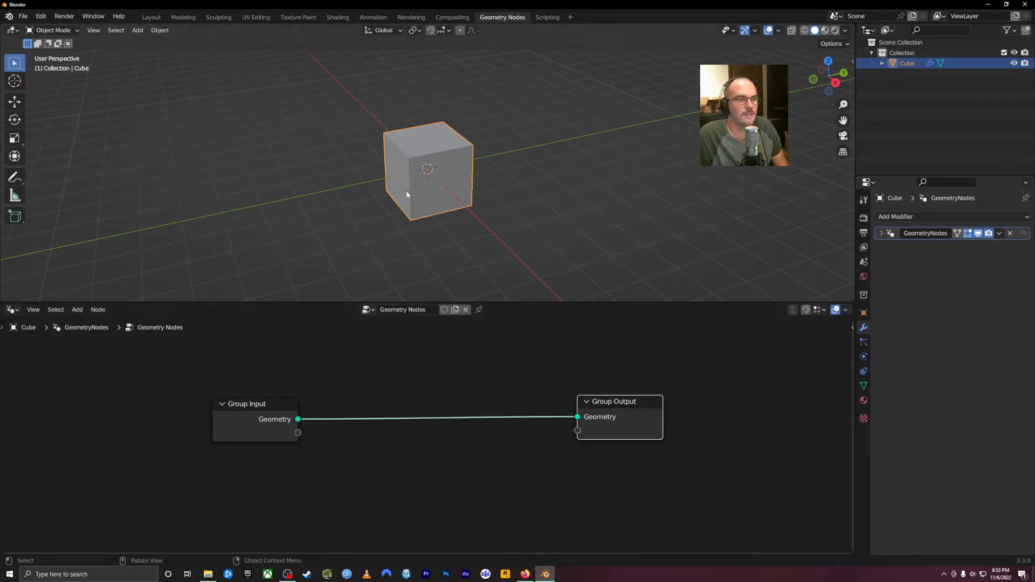
pyautogui.click(387, 373)
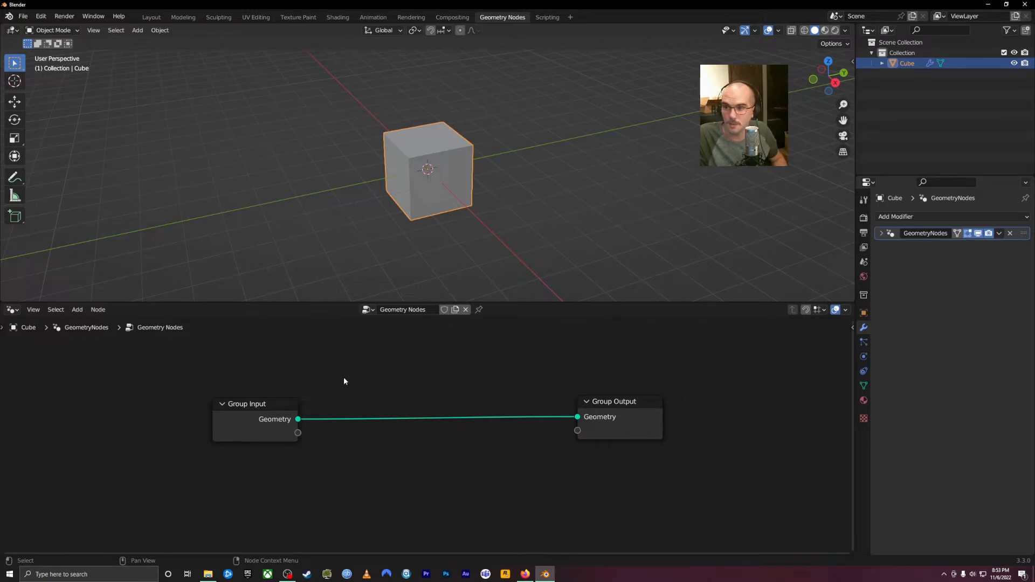
# Add a Transform node on the link between the Group Input and Group Output nodes.
pyautogui.hotkey('shift', 'a')
pyautogui.moveTo(355, 383)
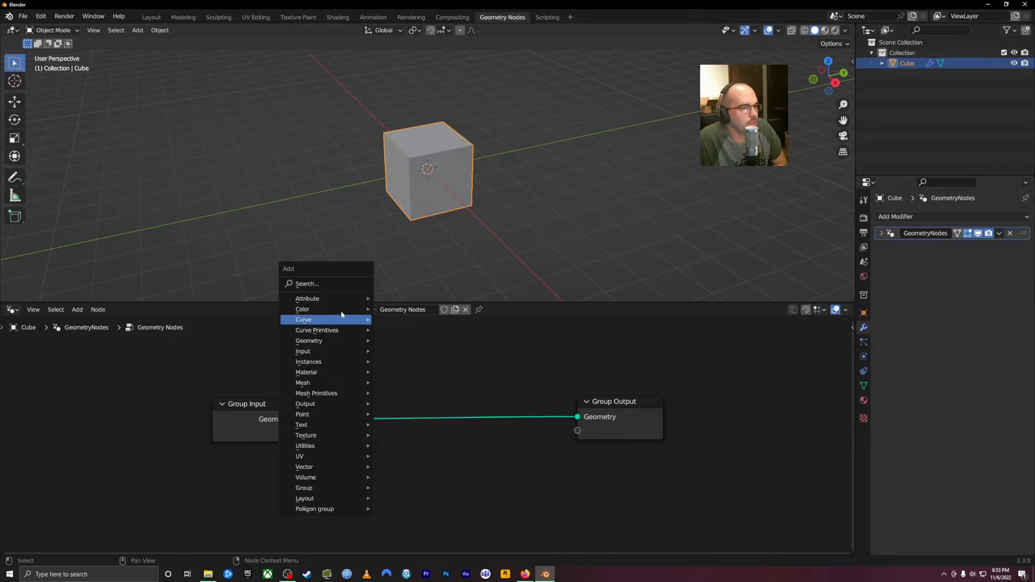
pyautogui.moveTo(348, 300)
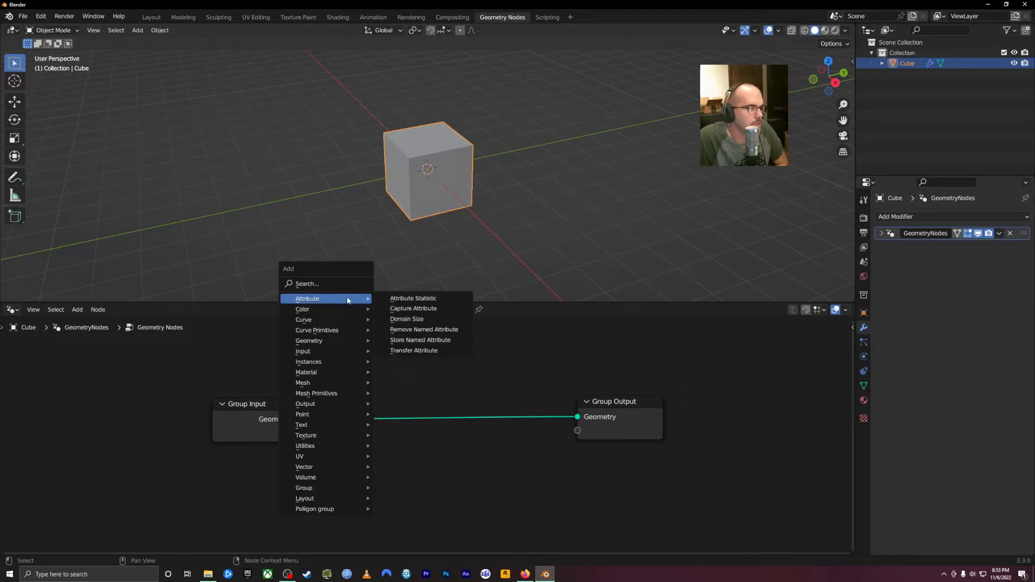
pyautogui.click(323, 284)
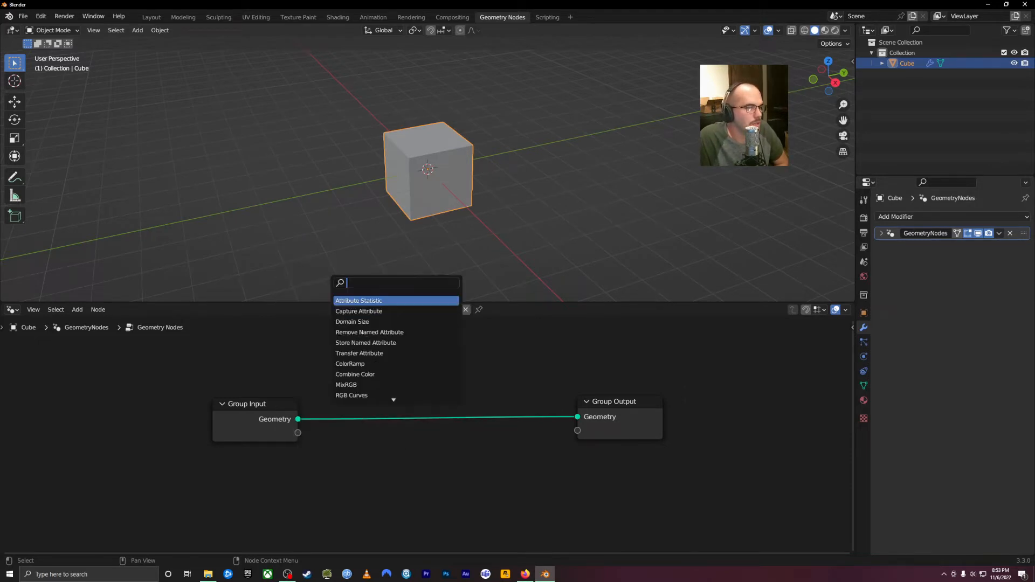
pyautogui.write('tran')
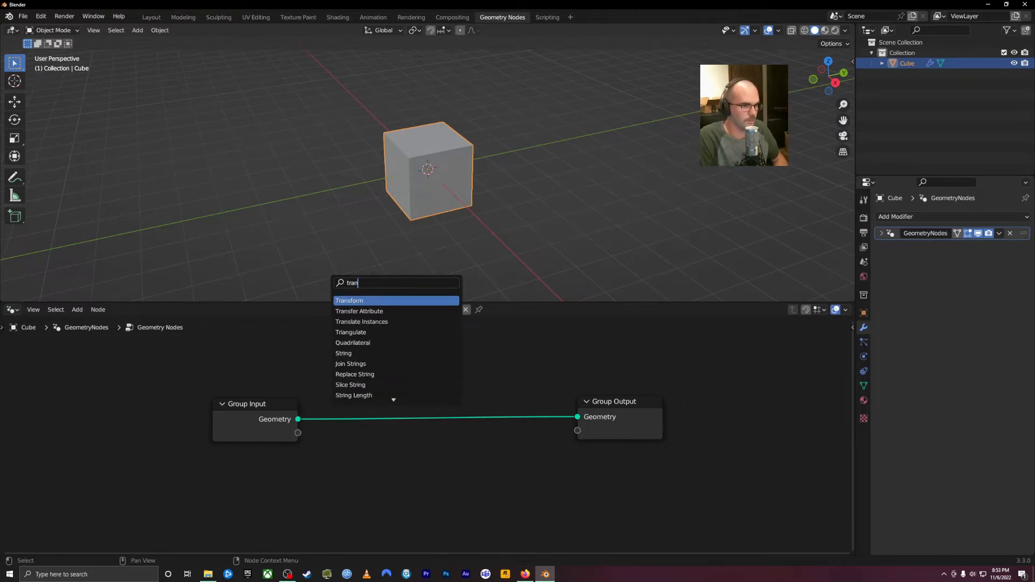
pyautogui.press('Return')
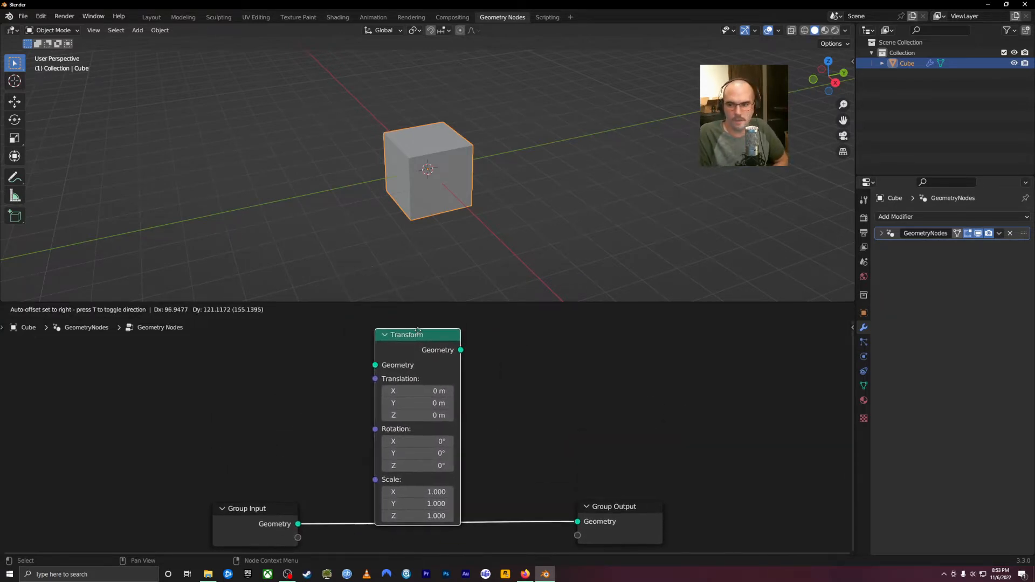
pyautogui.click(443, 496)
# Set the Transform node's Translation X to 4.8 m, Rotation Y to 37° and Scale Y to -1.700.
pyautogui.scroll(-2, 555, 413)
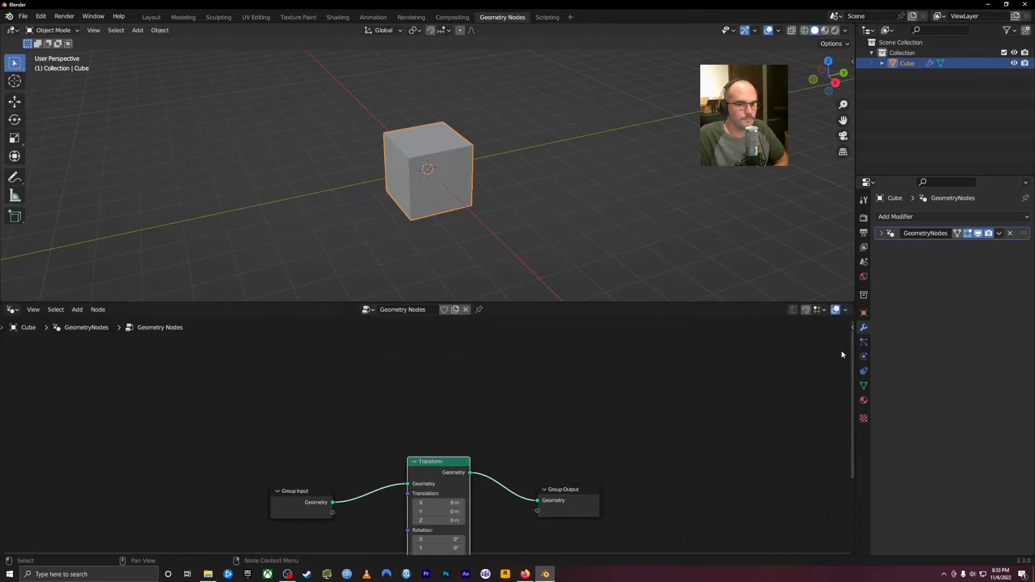
pyautogui.moveTo(851, 351); pyautogui.dragTo(866, 432)
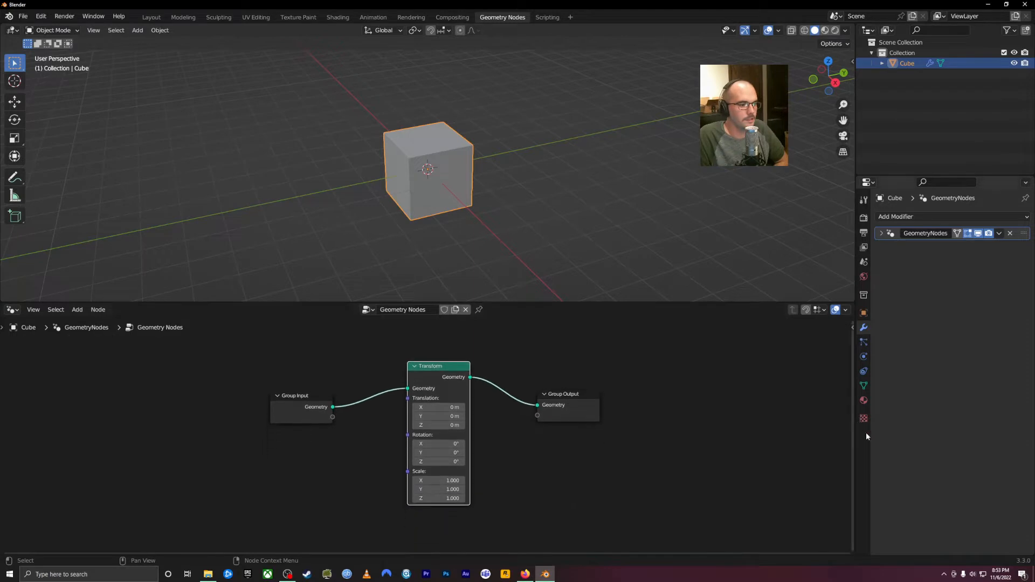
pyautogui.scroll(2, 402, 405)
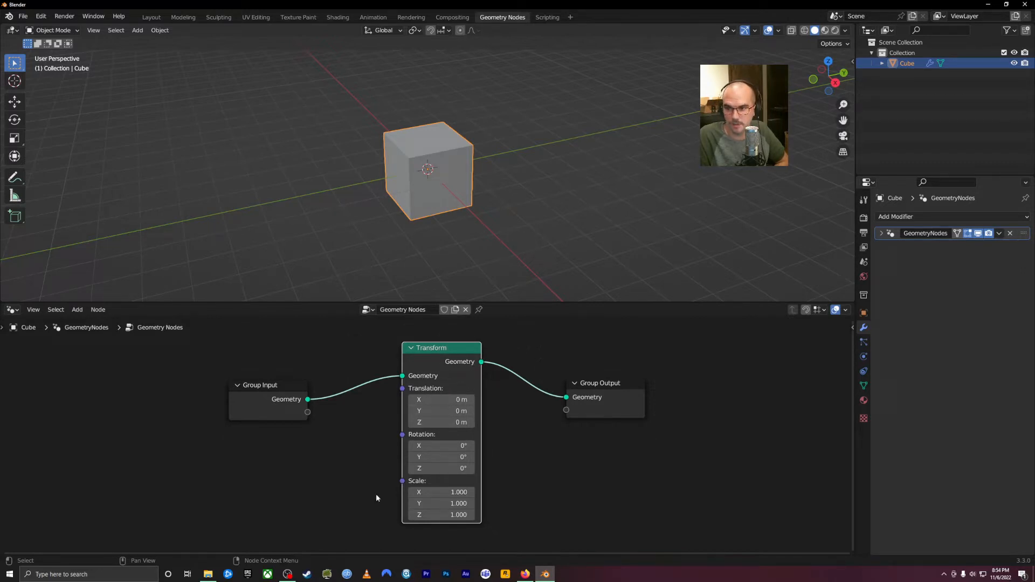
pyautogui.moveTo(431, 403); pyautogui.dragTo(474, 403)
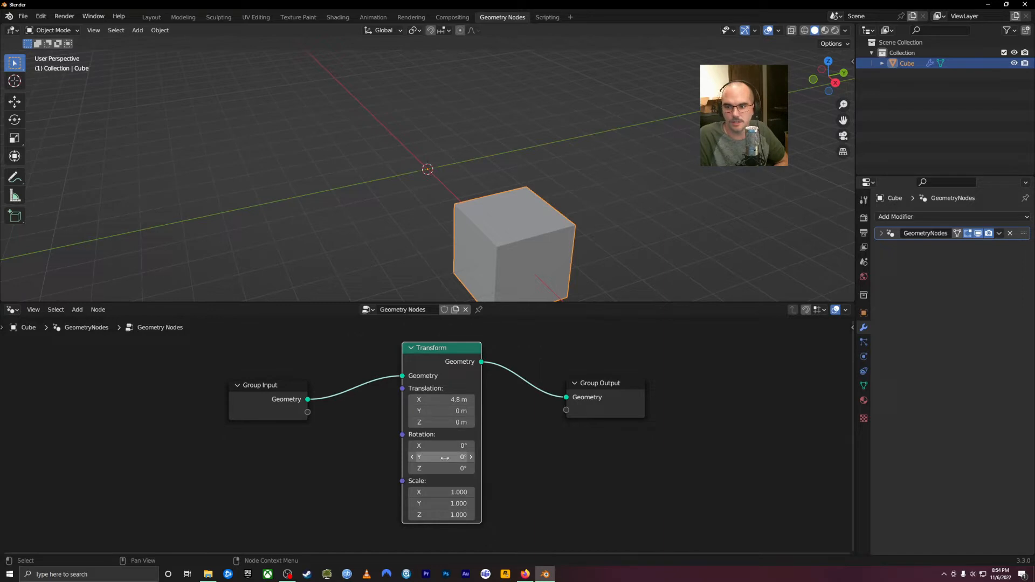
pyautogui.moveTo(445, 458); pyautogui.dragTo(502, 457)
pyautogui.moveTo(442, 504); pyautogui.dragTo(415, 503)
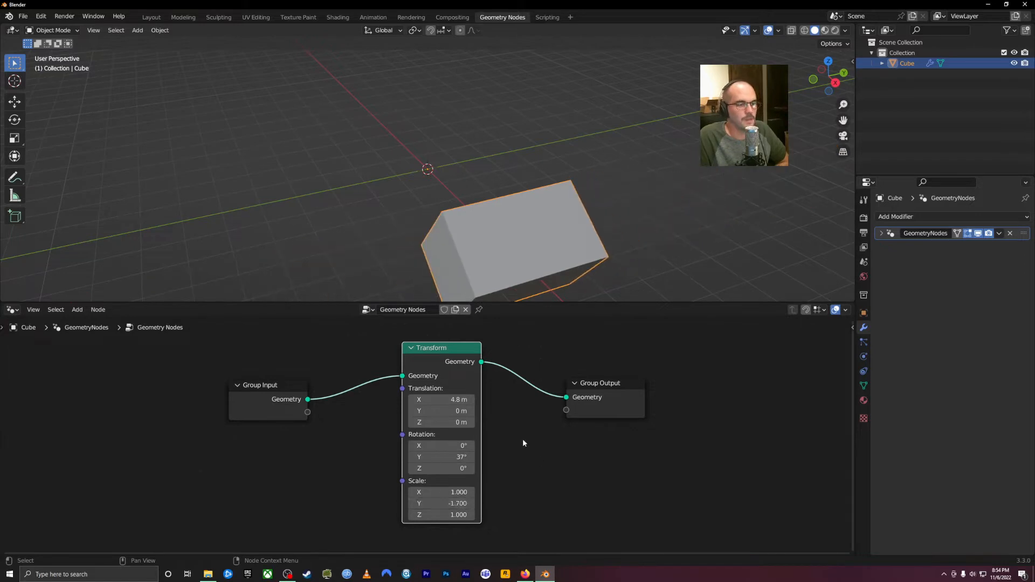
pyautogui.moveTo(509, 289); pyautogui.dragTo(547, 234, button='middle')
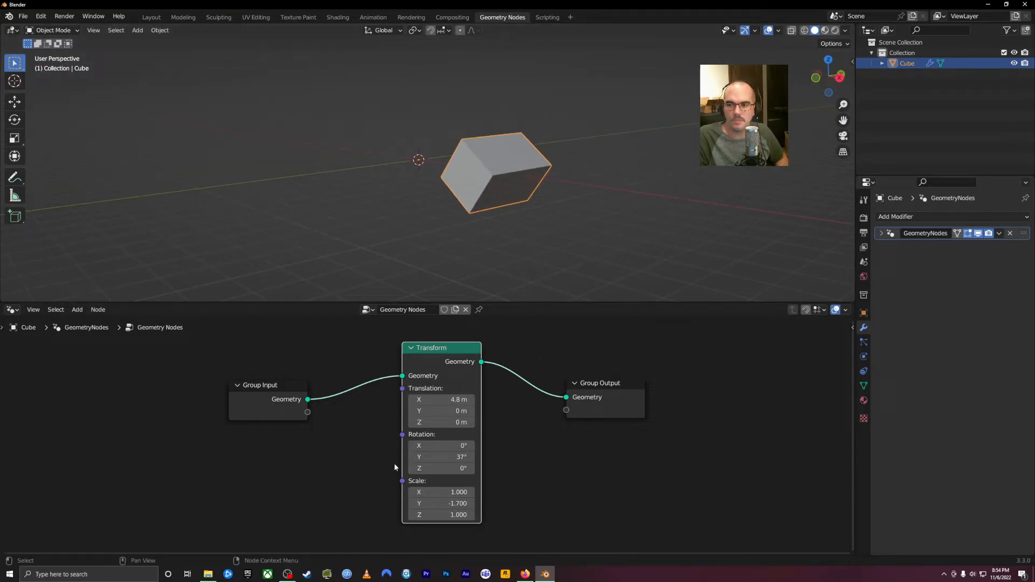
# Reposition the Group Input node beside the Transform node, about level with its Geometry input.
pyautogui.moveTo(272, 385); pyautogui.dragTo(292, 372)
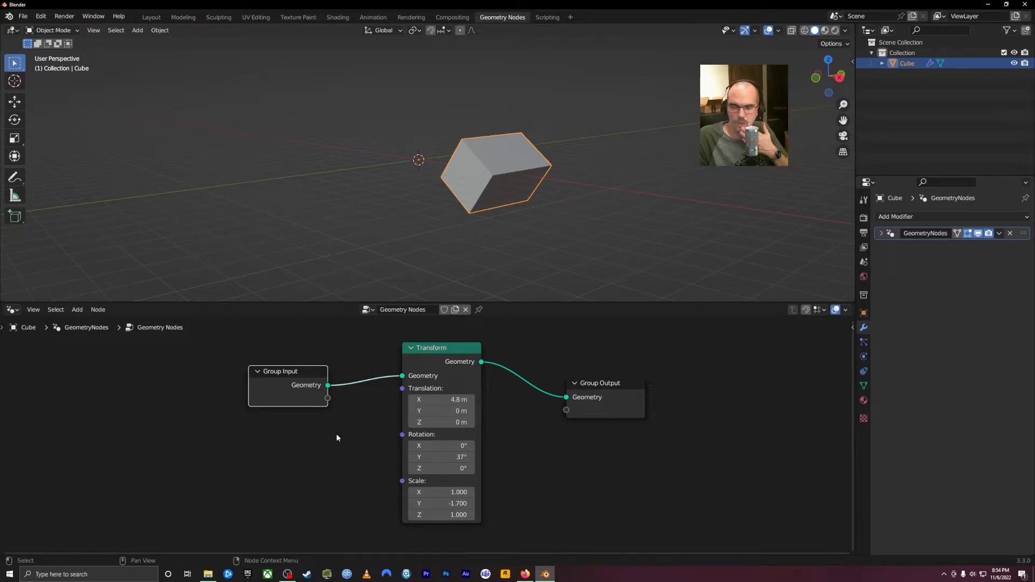
pyautogui.click(245, 435)
pyautogui.moveTo(293, 368); pyautogui.dragTo(280, 358)
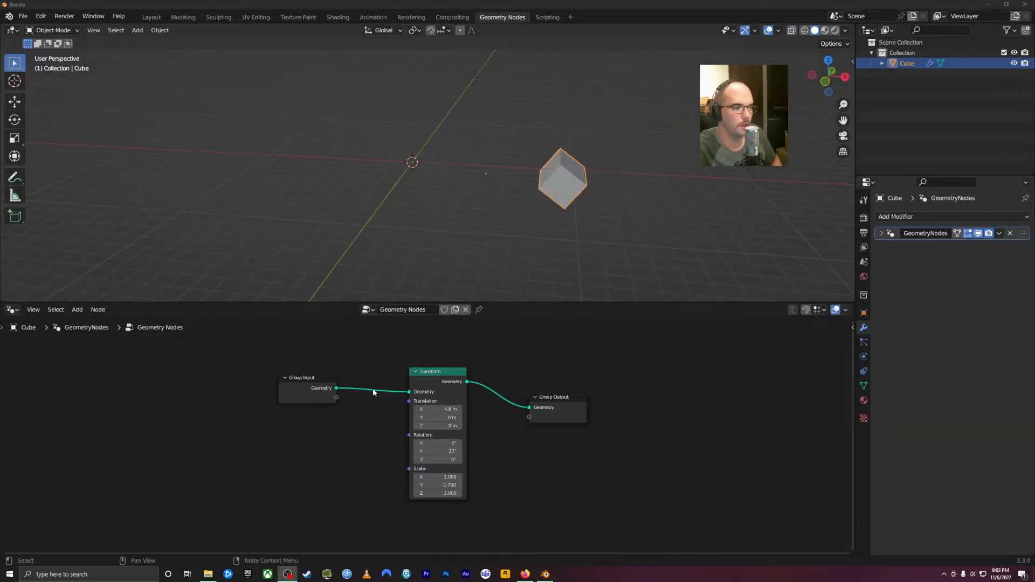
pyautogui.moveTo(306, 386); pyautogui.dragTo(306, 393)
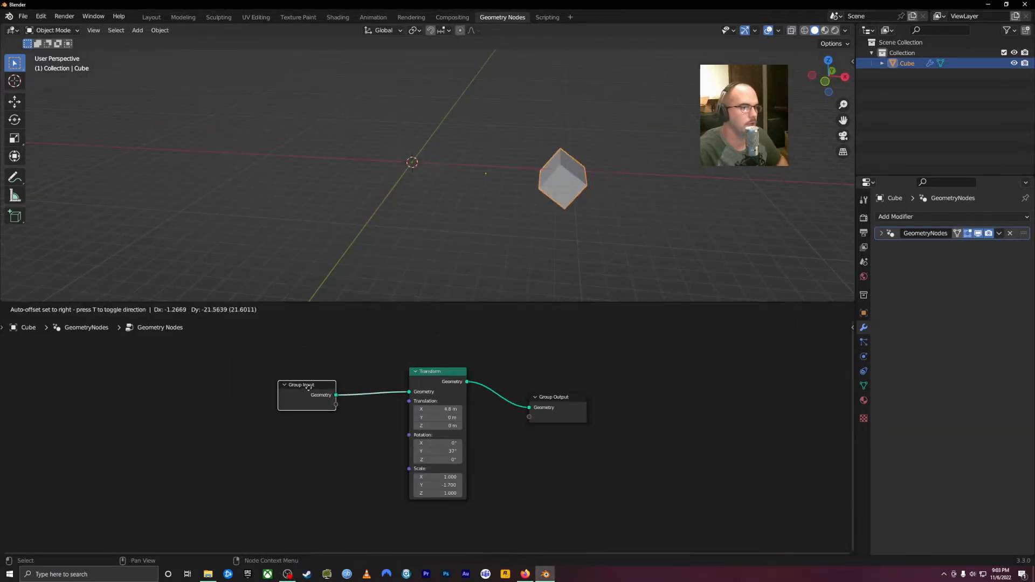
# Set the Transform node's Translation X to 0 m.
pyautogui.click(444, 409)
pyautogui.write('0')
pyautogui.press('Return')
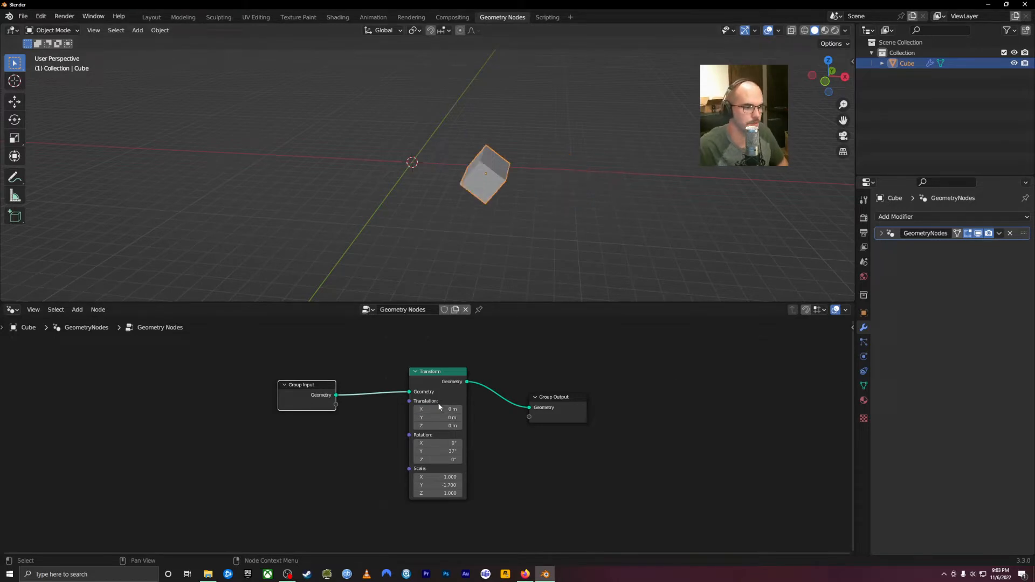
# Set the Transform node's Scale Y to 1.
pyautogui.click(438, 484)
pyautogui.write('1')
pyautogui.press('Return')
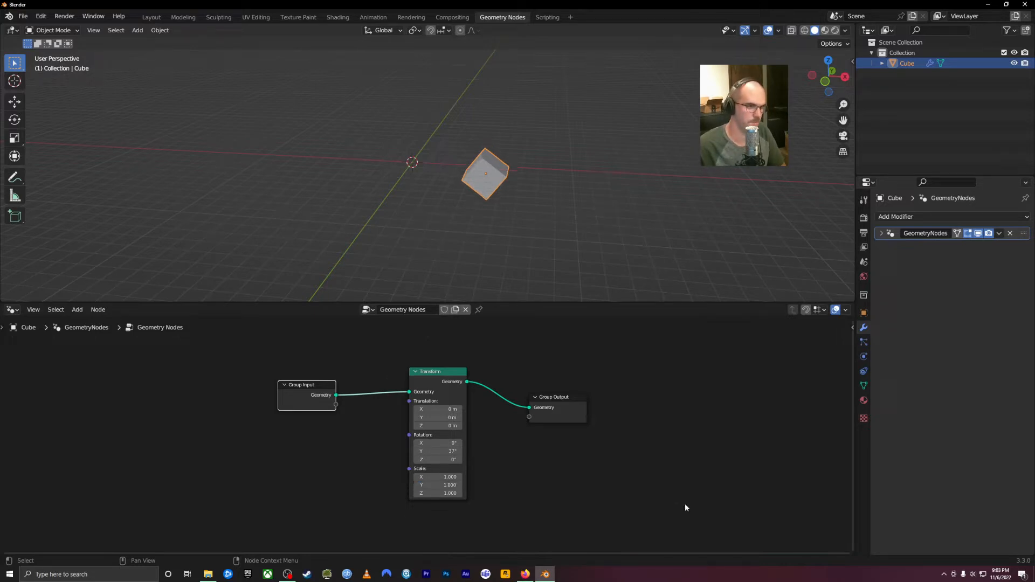
# Add a Geometry Proximity node below the Group Input node in the cube's node tree.
pyautogui.moveTo(531, 250); pyautogui.dragTo(531, 198, button='middle')
pyautogui.click(197, 512)
pyautogui.hotkey('shift', 'a')
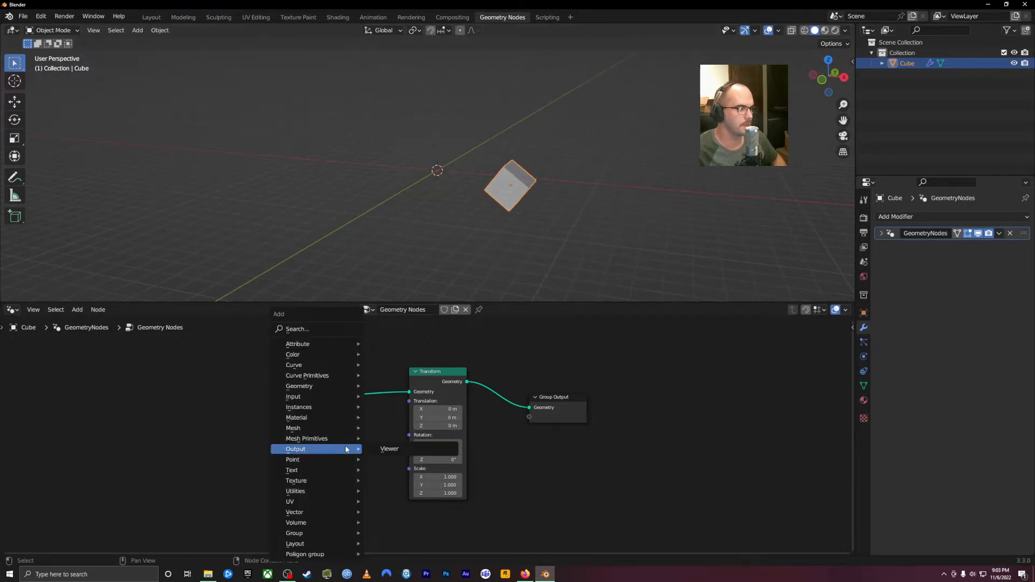
pyautogui.moveTo(332, 521)
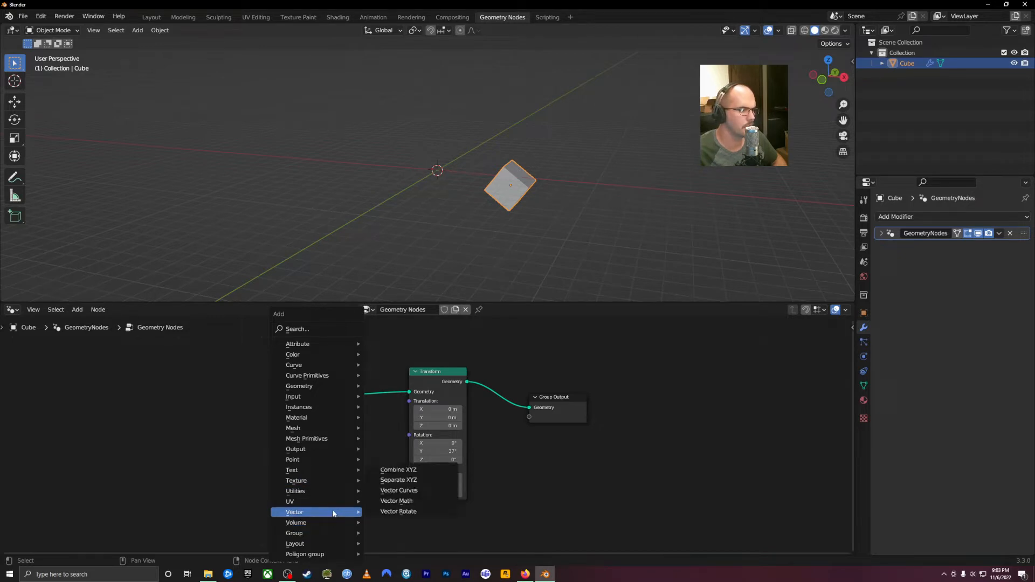
pyautogui.moveTo(314, 387)
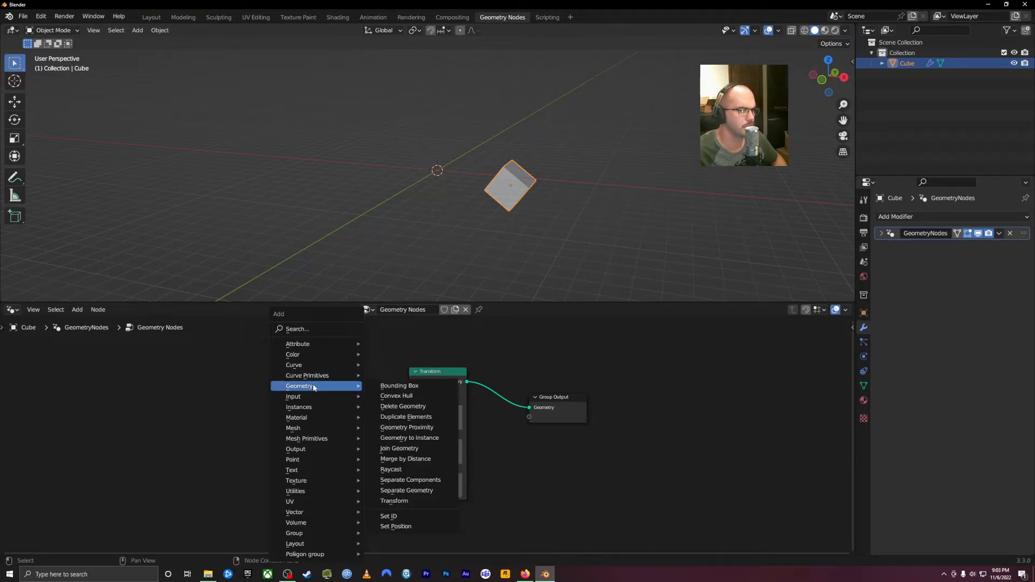
pyautogui.click(426, 428)
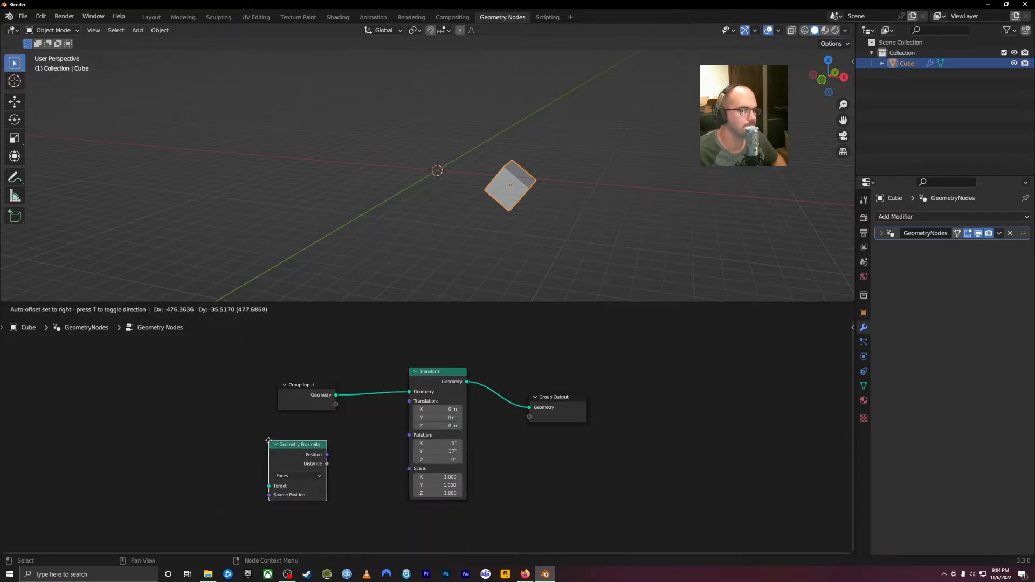
pyautogui.click(299, 449)
pyautogui.moveTo(302, 420); pyautogui.dragTo(332, 426, button='middle')
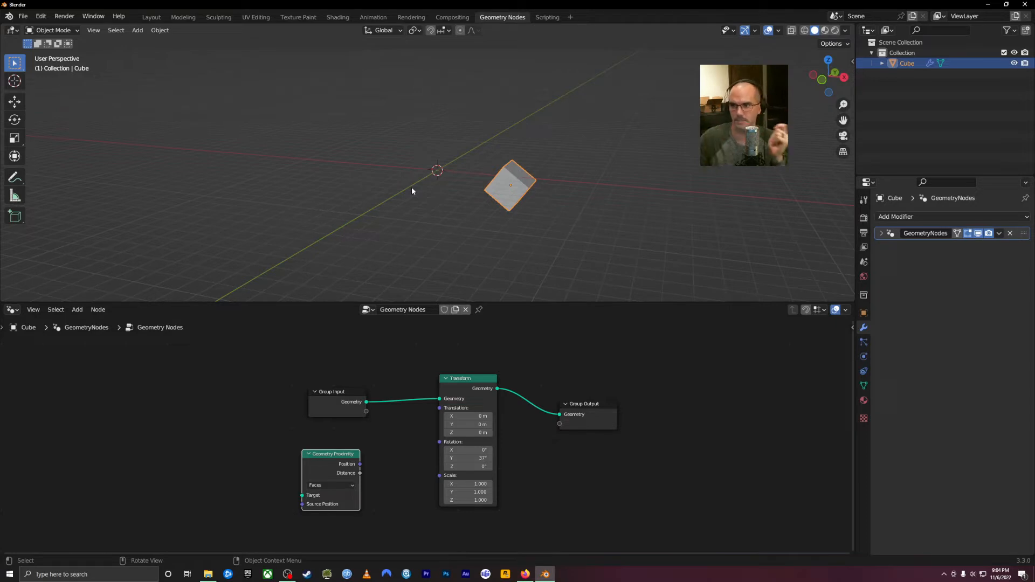
# Add a Monkey mesh to the scene and move it away from the cube, to the opposite side of the world origin.
pyautogui.click(439, 230)
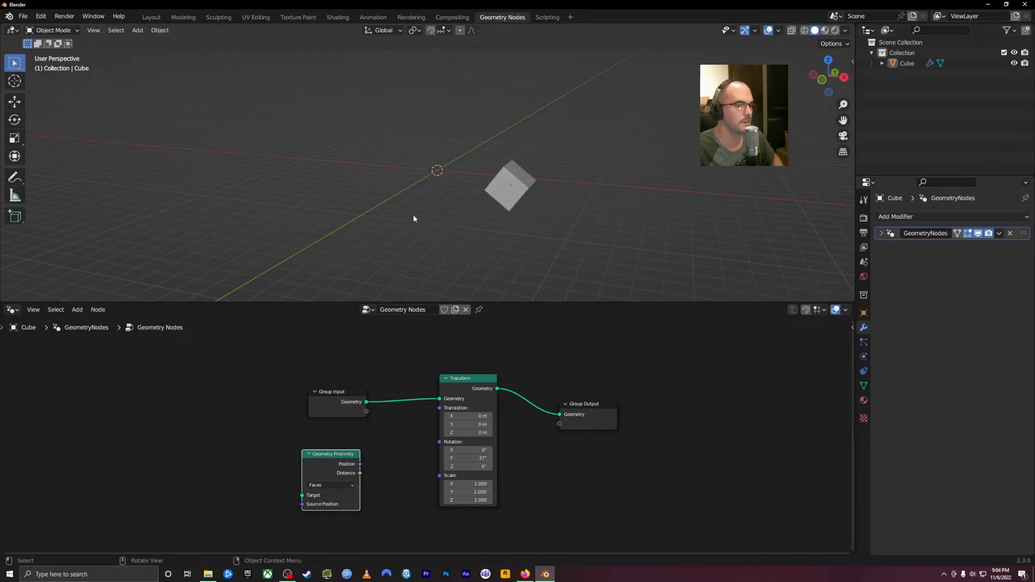
pyautogui.hotkey('shift', 'a')
pyautogui.moveTo(442, 230)
pyautogui.click(485, 324)
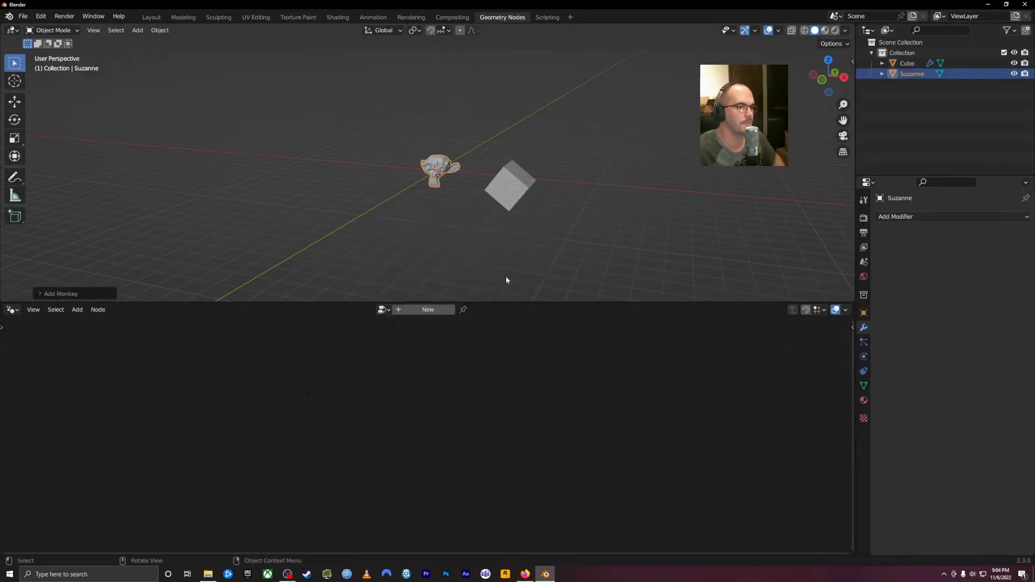
pyautogui.press('g')
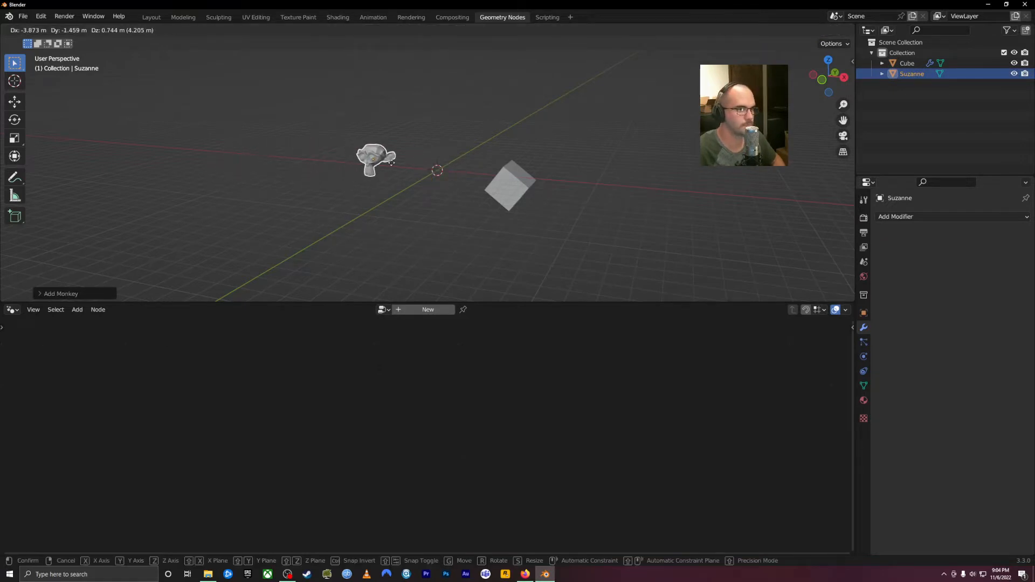
pyautogui.click(411, 183)
# Select the cube and add an Object Info node to its tree, placed before the Geometry Proximity node.
pyautogui.scroll(4, 418, 178)
pyautogui.click(591, 204)
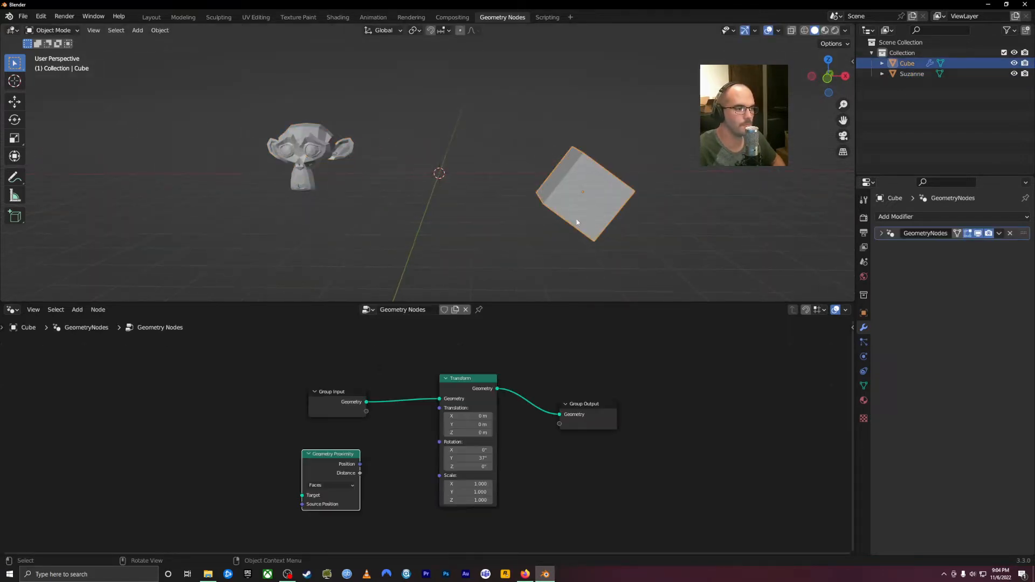
pyautogui.moveTo(631, 172); pyautogui.dragTo(539, 188, button='middle')
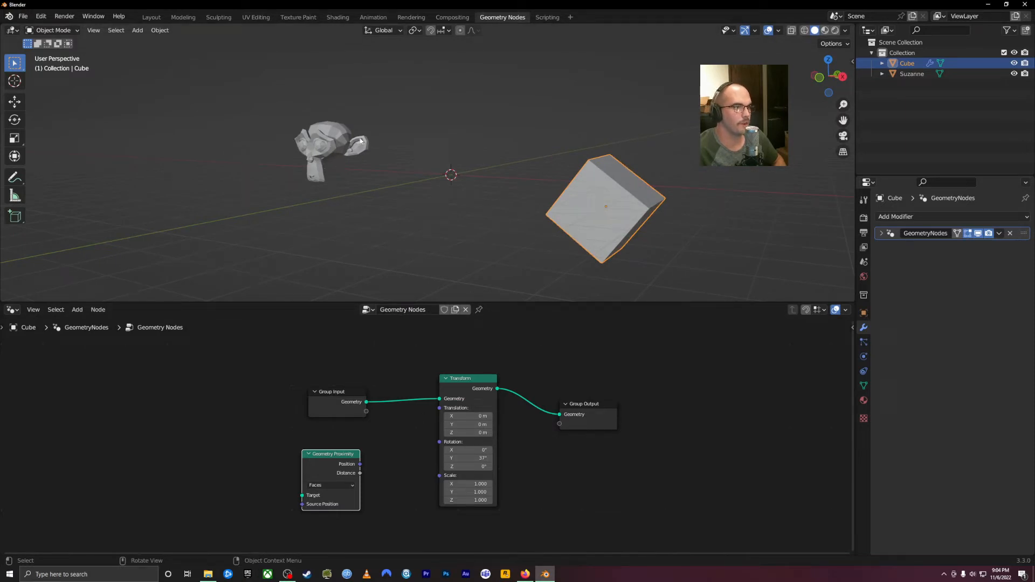
pyautogui.click(316, 141)
pyautogui.click(612, 177)
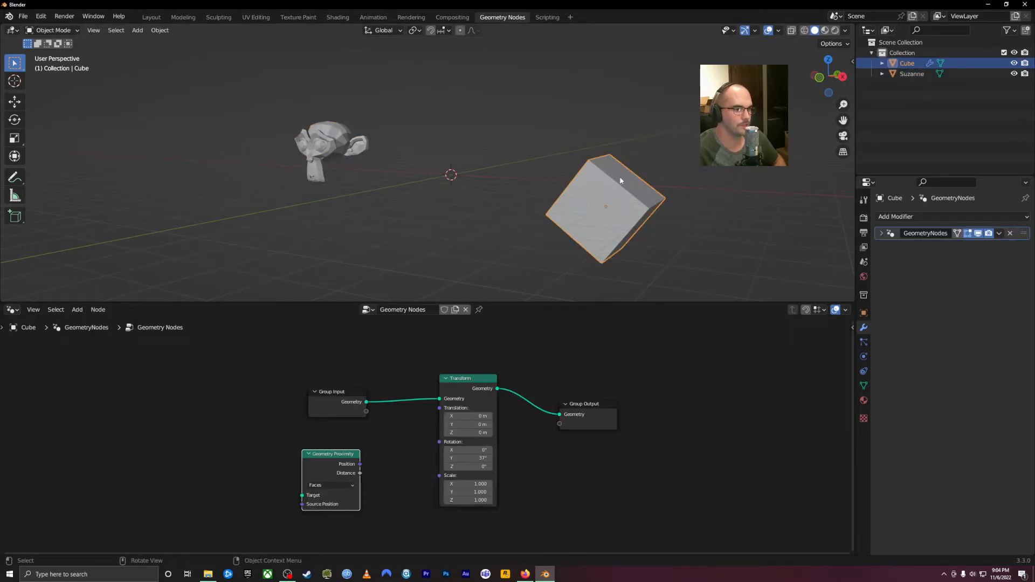
pyautogui.click(294, 426)
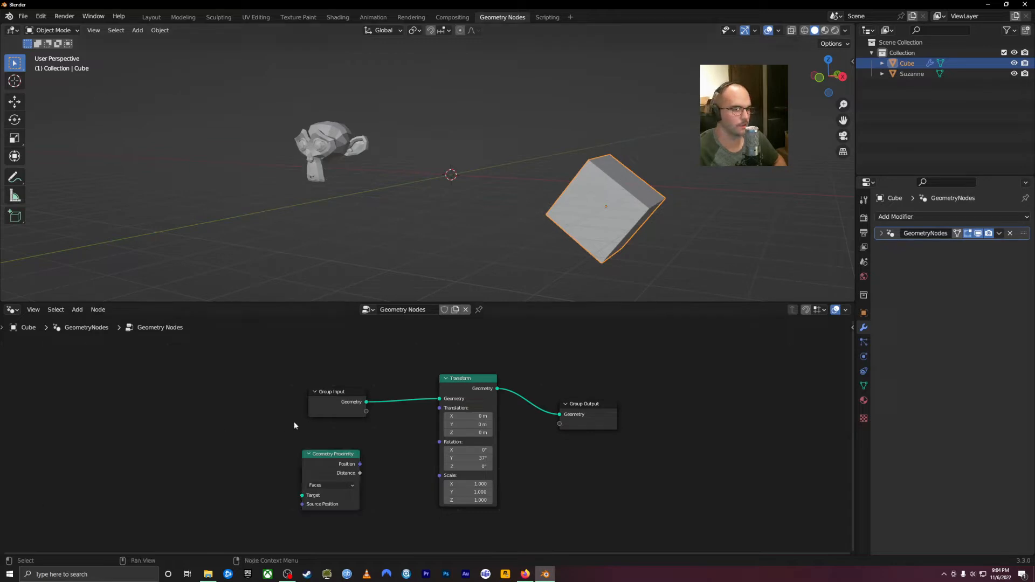
pyautogui.hotkey('shift', 'a')
pyautogui.moveTo(290, 423)
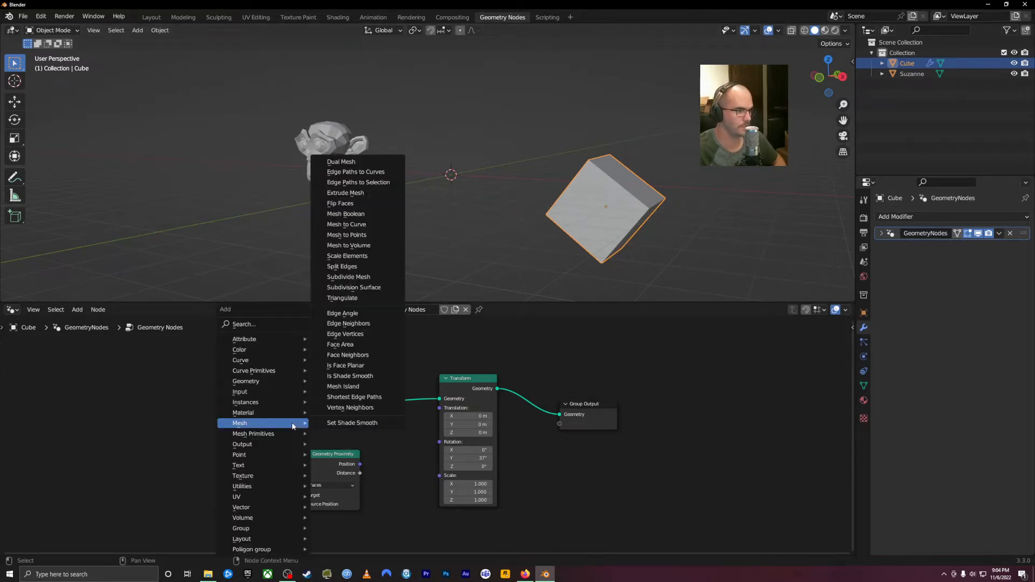
pyautogui.moveTo(269, 397)
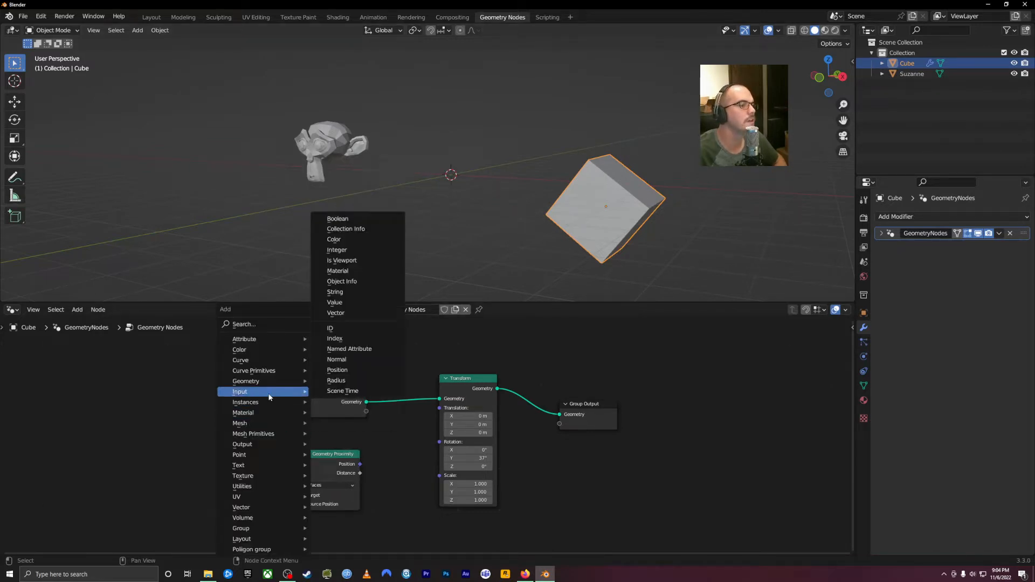
pyautogui.click(361, 282)
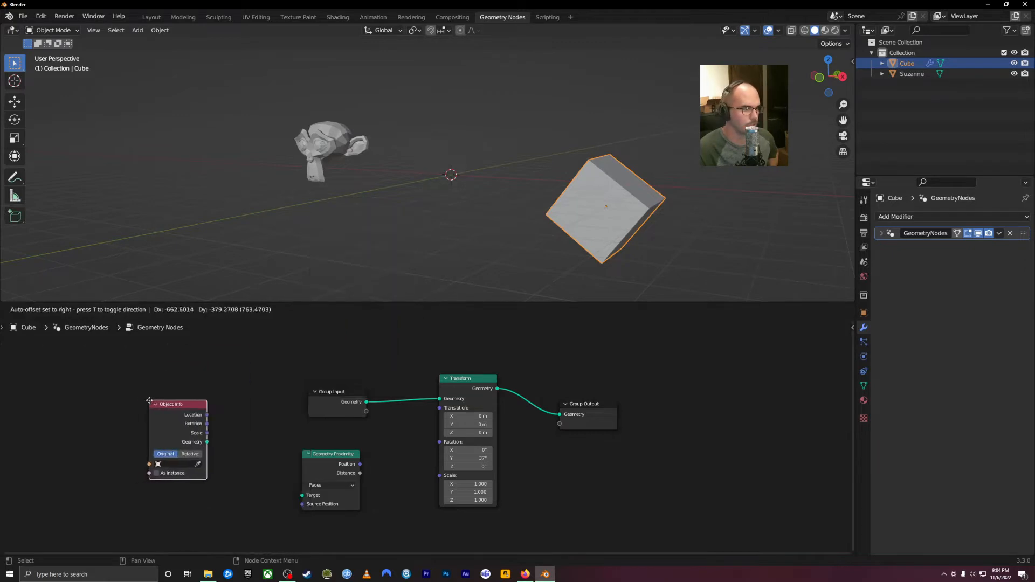
pyautogui.click(180, 429)
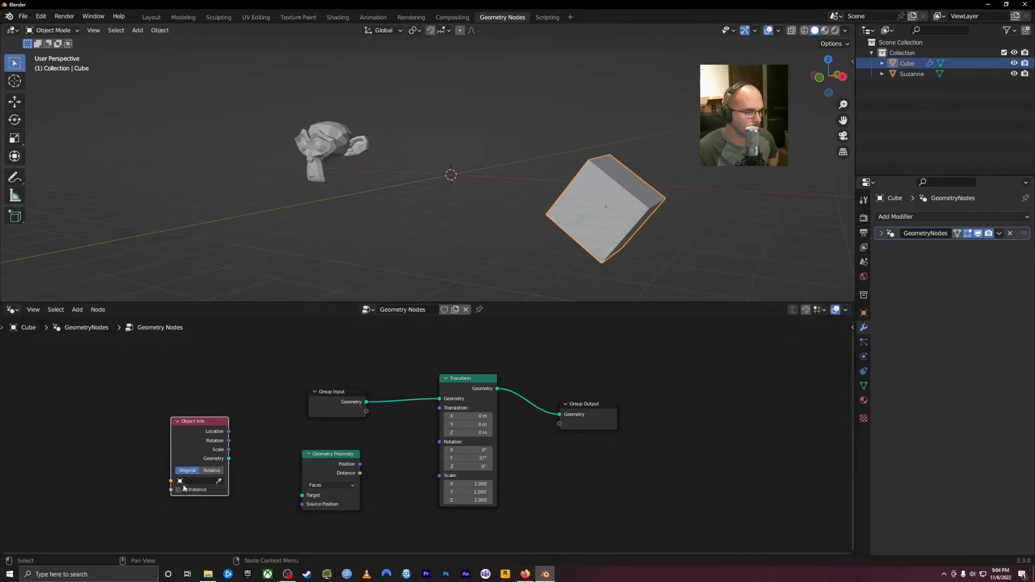
# Choose the Suzanne monkey as the Object Info node's object and align the Geometry Proximity node beneath the Group Input.
pyautogui.click(219, 481)
pyautogui.click(335, 138)
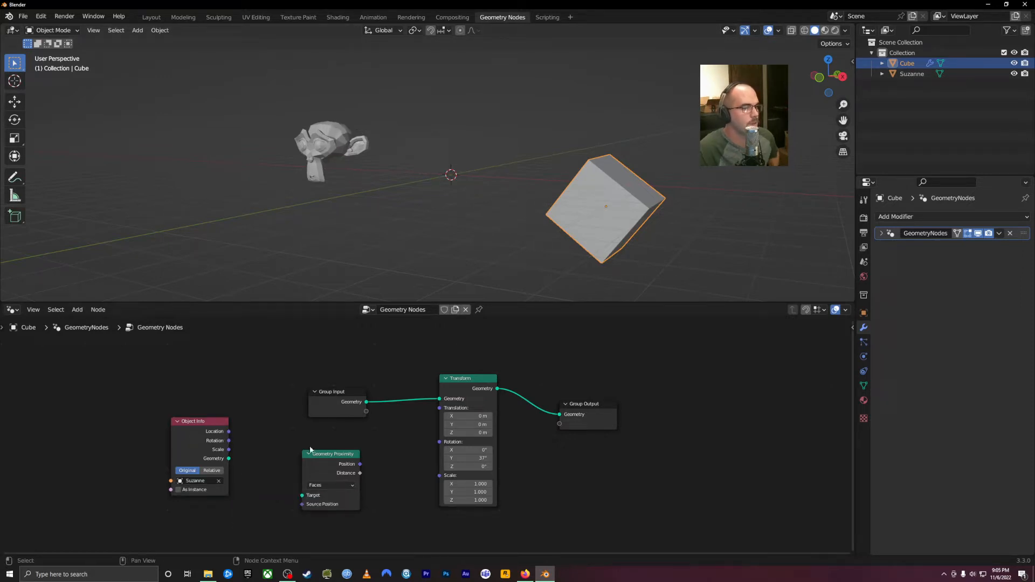
pyautogui.moveTo(335, 455); pyautogui.dragTo(343, 445)
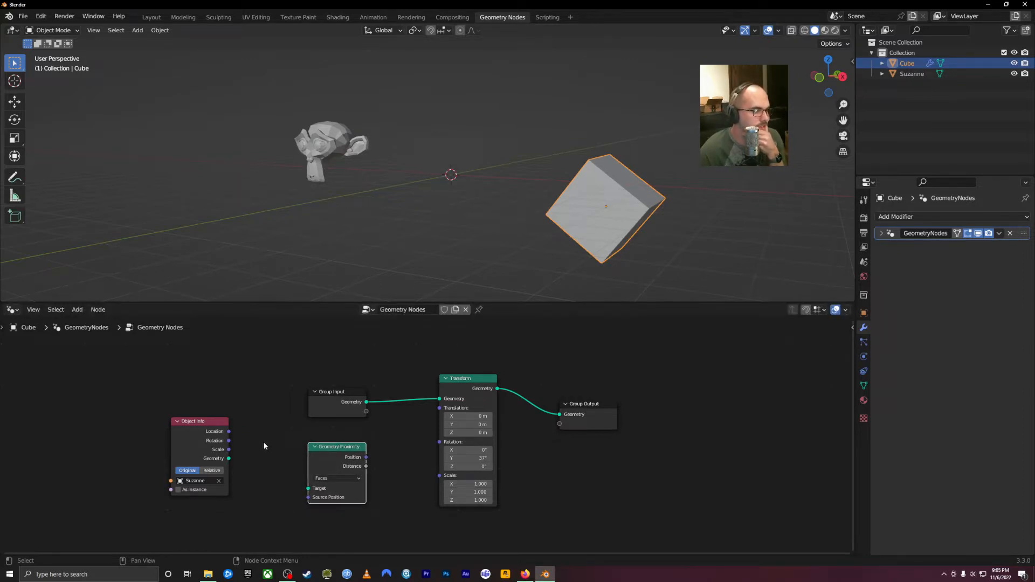
pyautogui.click(339, 393)
pyautogui.click(668, 366)
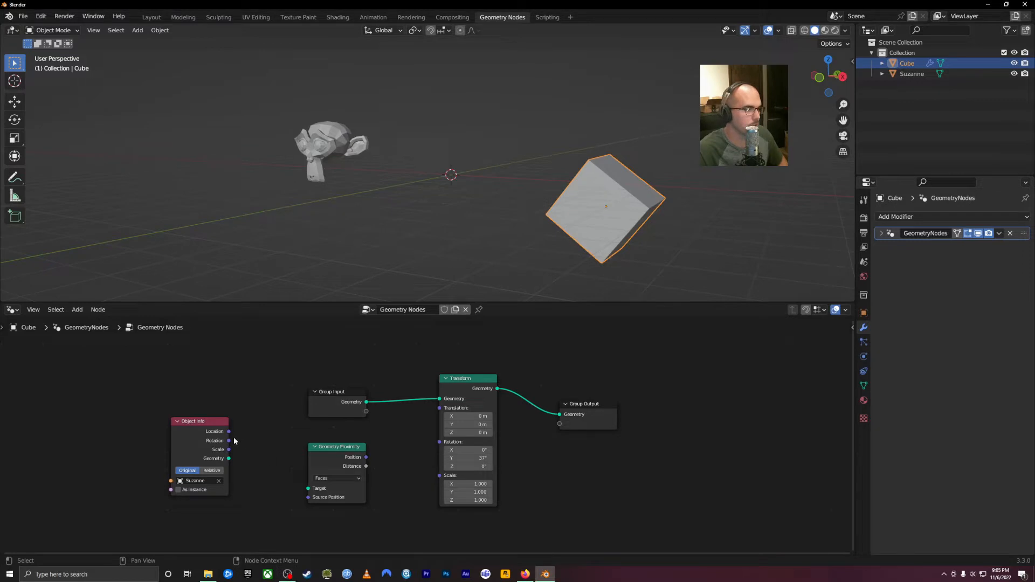
# Link the Object Info node's Location to Source Position and its Geometry to Target on the Geometry Proximity node.
pyautogui.click(213, 426)
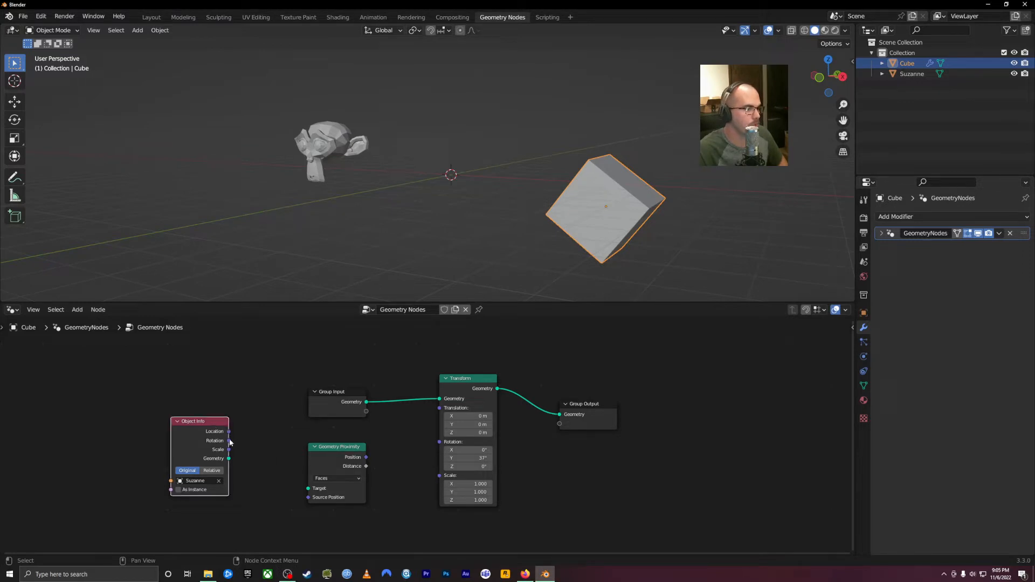
pyautogui.moveTo(228, 432); pyautogui.dragTo(309, 498)
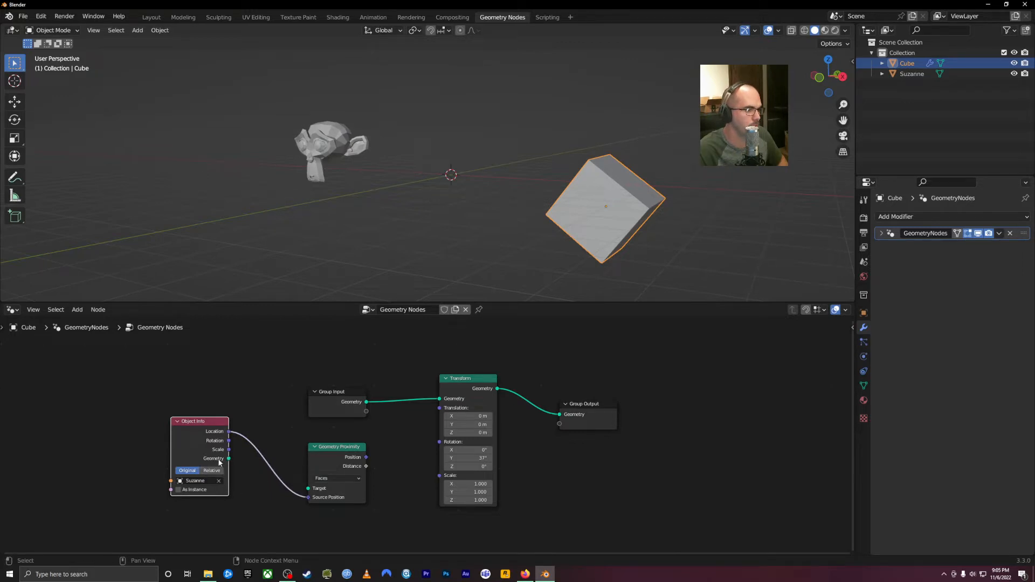
pyautogui.moveTo(229, 459); pyautogui.dragTo(312, 490)
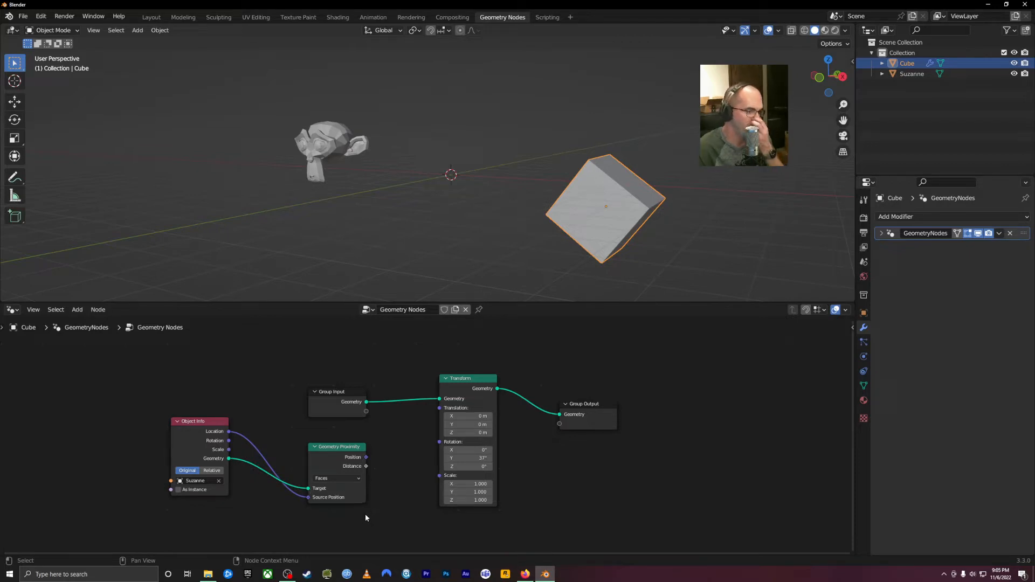
# Keep the Geometry Proximity node on Faces and link its Distance output to the Transform node's Scale input.
pyautogui.click(338, 478)
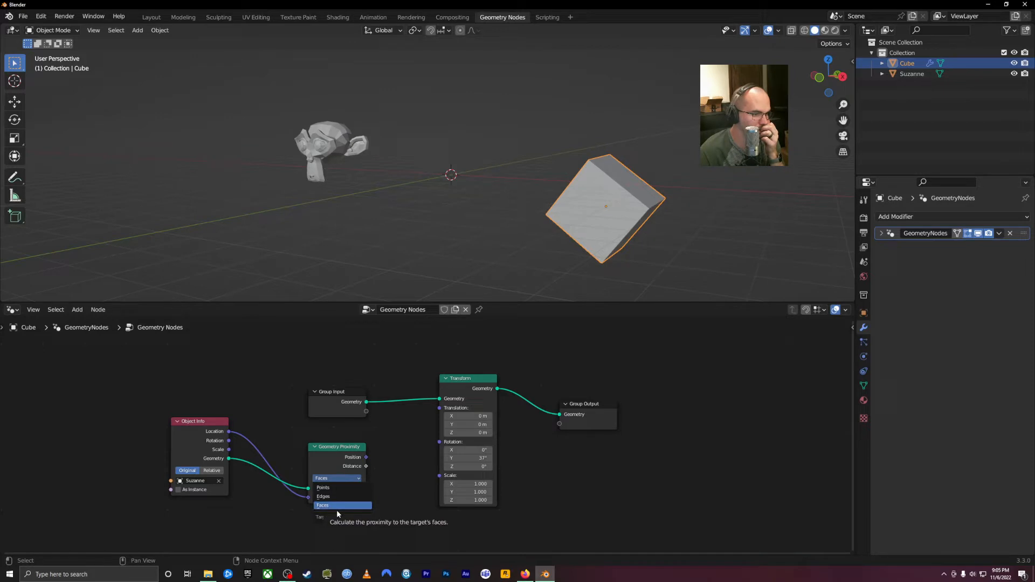
pyautogui.click(338, 505)
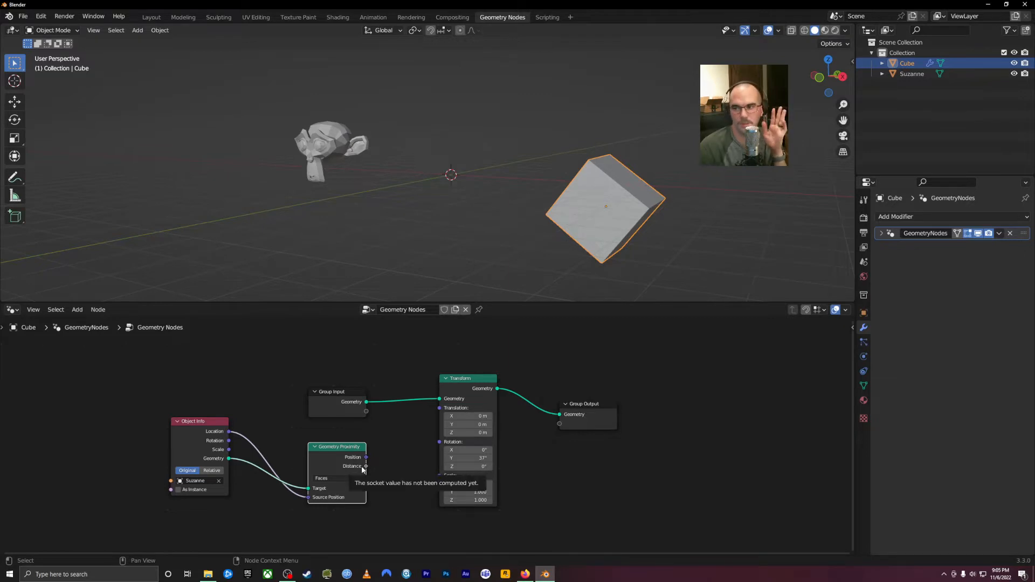
pyautogui.moveTo(366, 466); pyautogui.dragTo(448, 478)
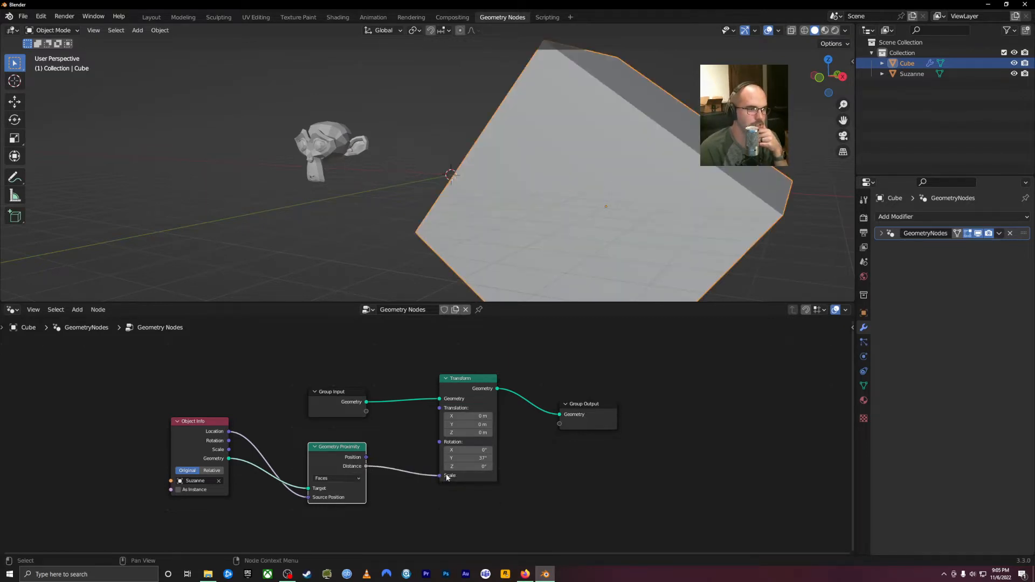
# Move the monkey toward the cube and then away from it to test the distance-driven scaling.
pyautogui.moveTo(373, 268); pyautogui.dragTo(421, 264, button='middle')
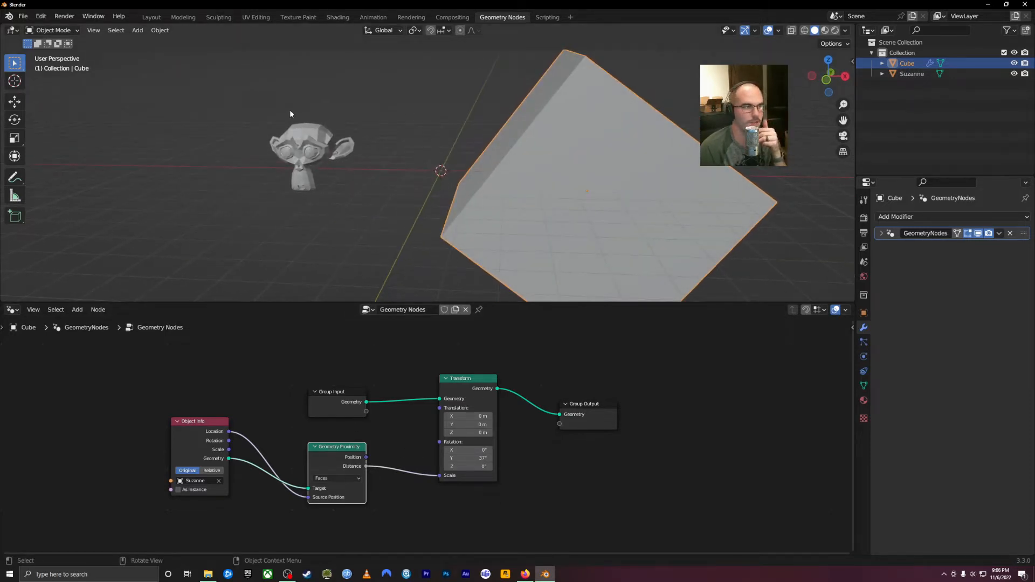
pyautogui.click(332, 153)
pyautogui.click(678, 213)
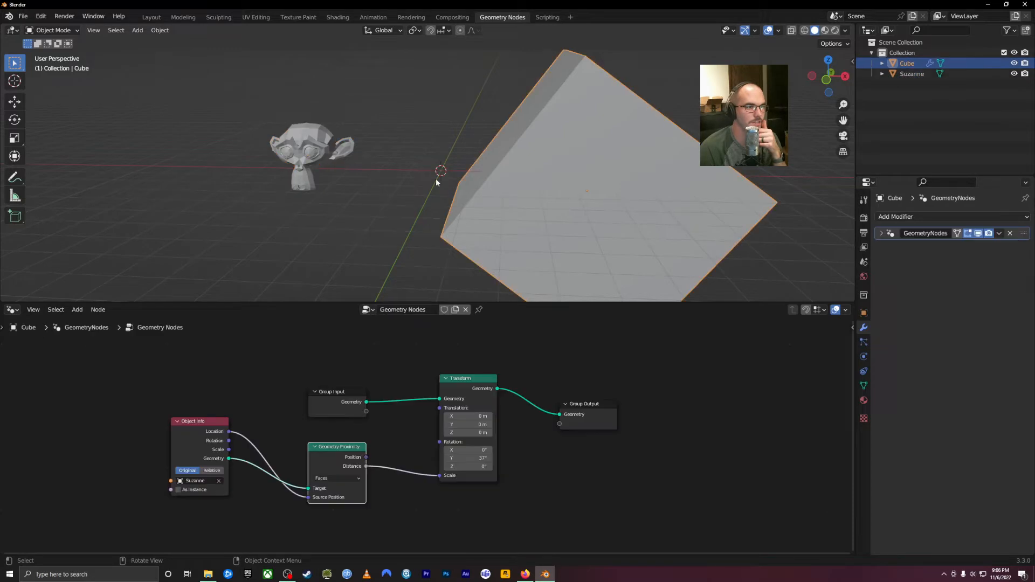
pyautogui.click(312, 157)
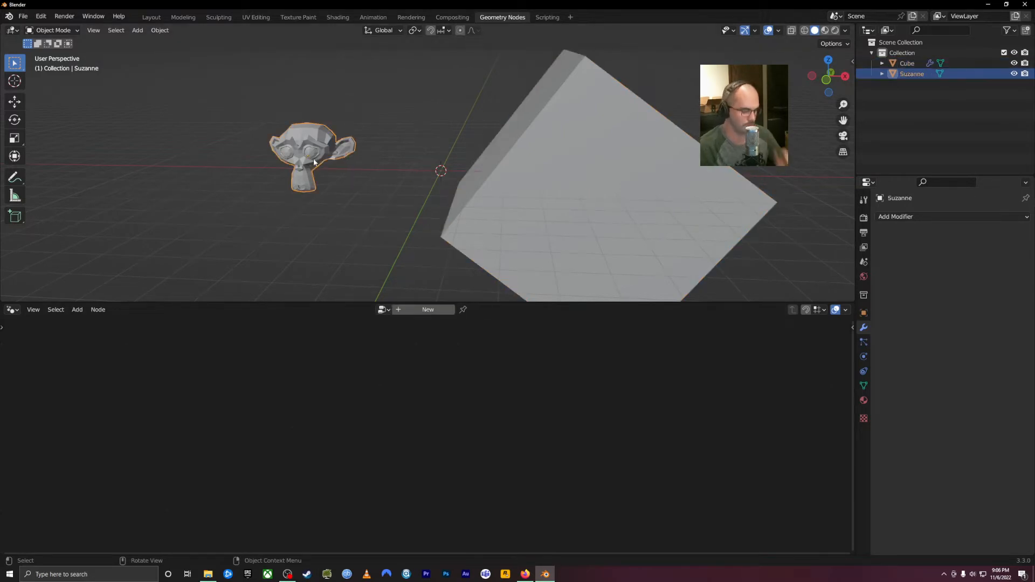
pyautogui.press('g')
pyautogui.click(360, 166)
pyautogui.press('g')
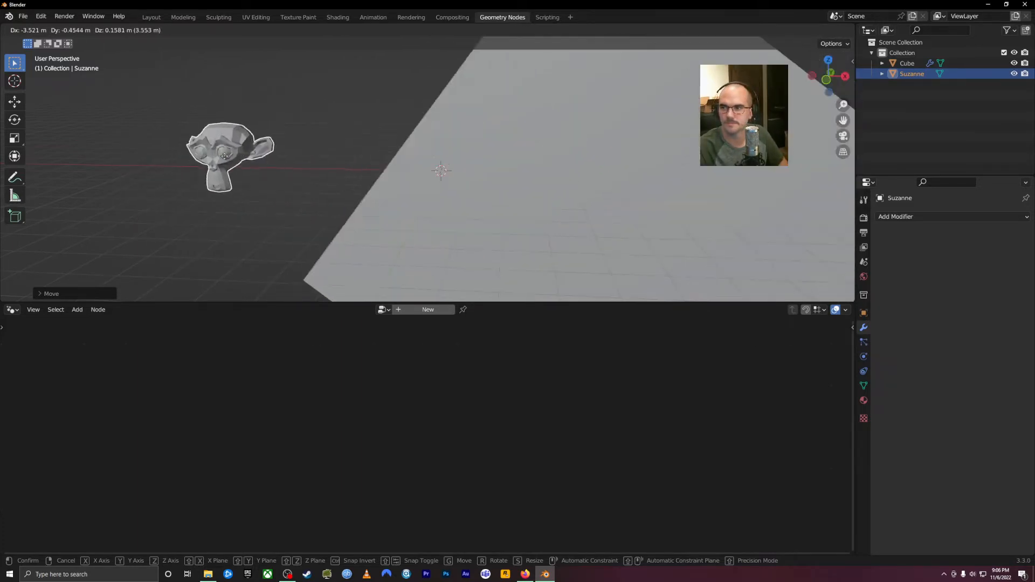
pyautogui.click(266, 154)
# Delete the cube and the monkey from the scene.
pyautogui.click(527, 149)
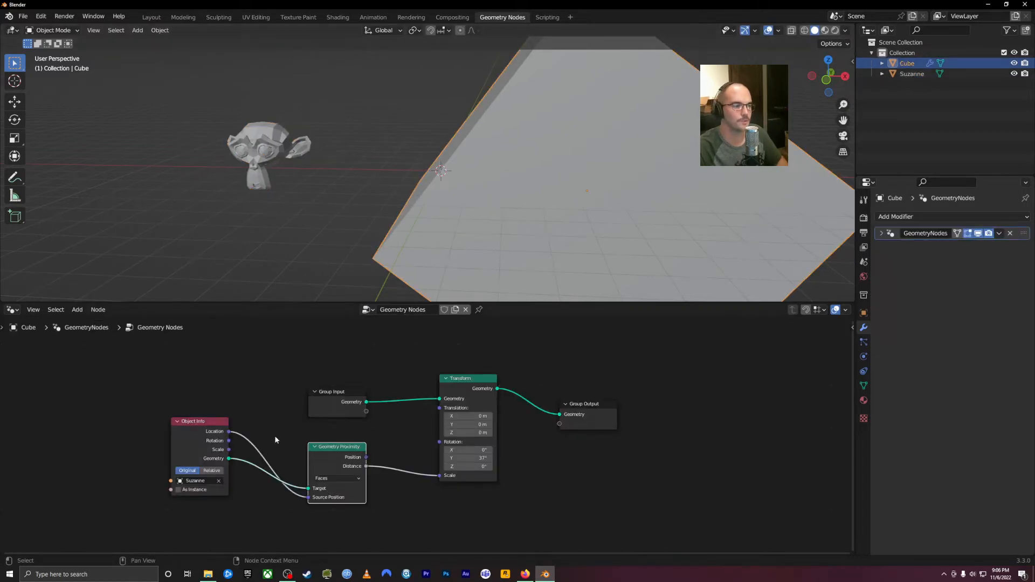
pyautogui.moveTo(222, 423); pyautogui.dragTo(227, 432)
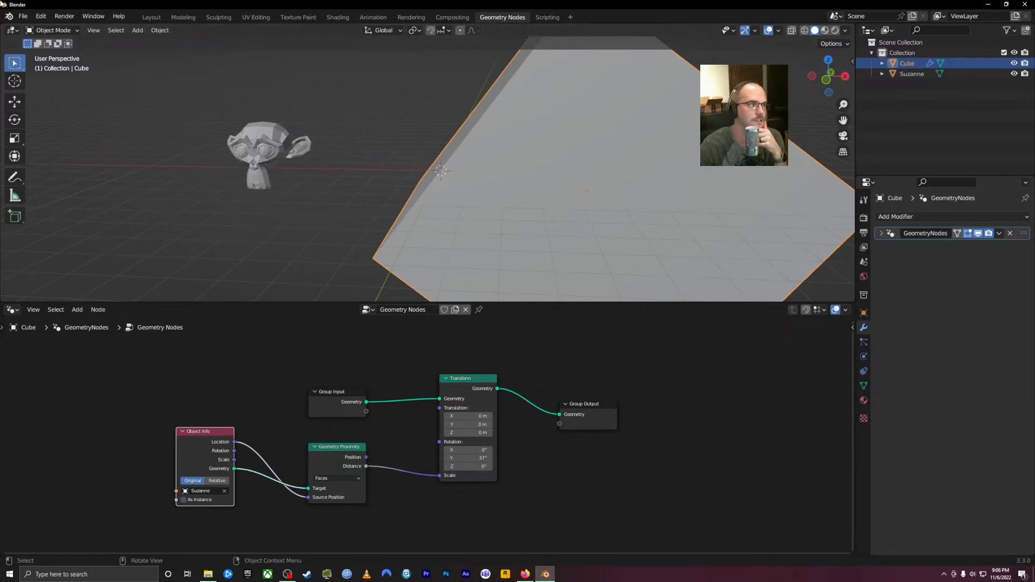
pyautogui.press('Delete')
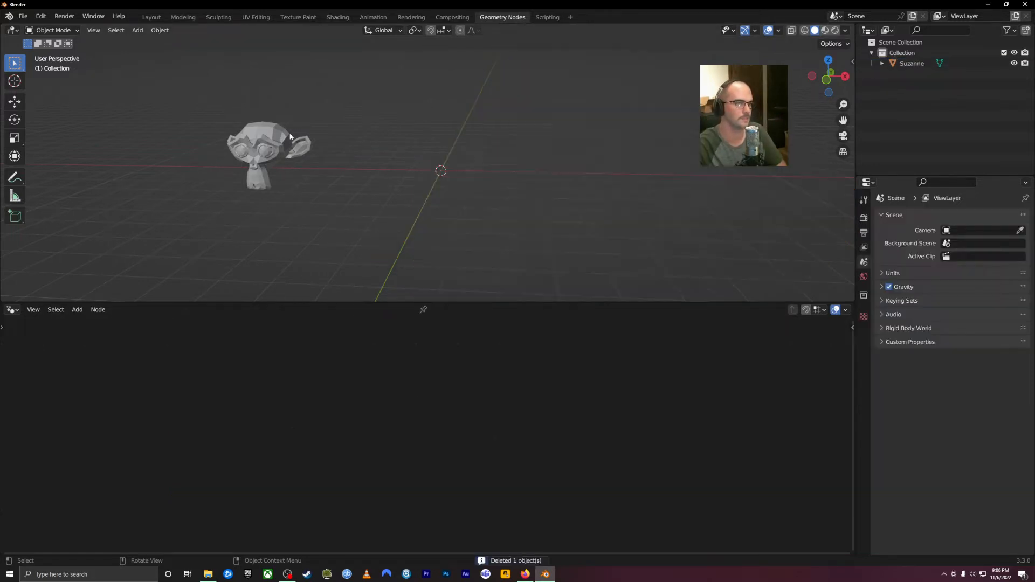
pyautogui.click(277, 150)
pyautogui.press('Delete')
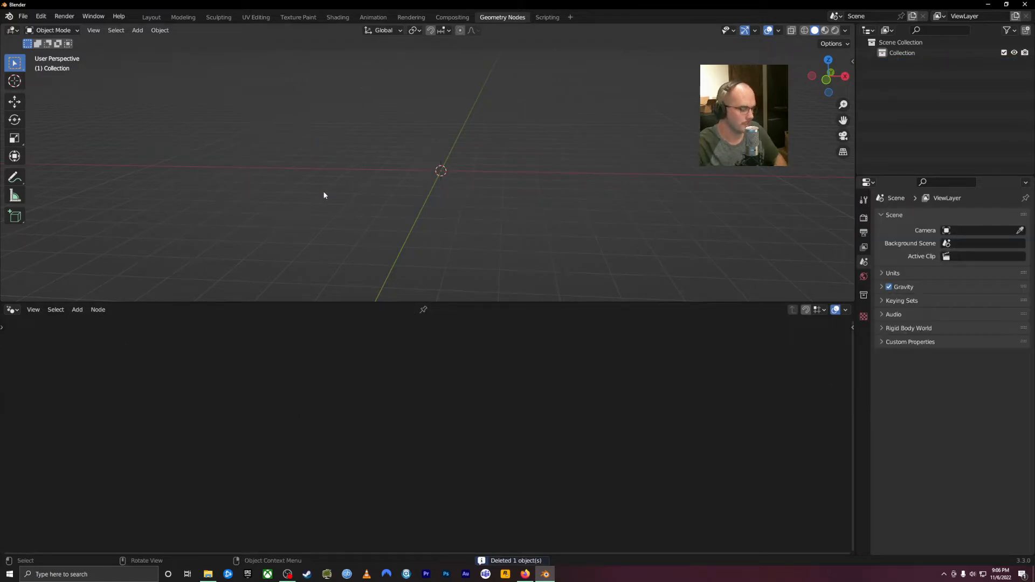
# Add a Plane mesh at the world origin.
pyautogui.hotkey('shift', 'a')
pyautogui.moveTo(302, 192)
pyautogui.click(390, 193)
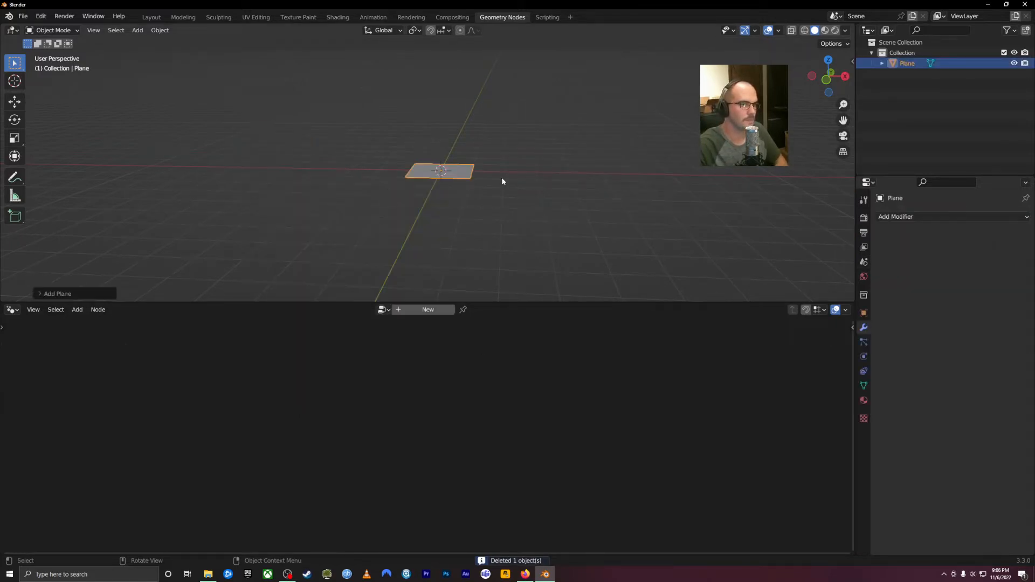
# Scale the plane up to several times its original size.
pyautogui.press('s')
pyautogui.click(629, 223)
pyautogui.moveTo(629, 222); pyautogui.dragTo(508, 219, button='middle')
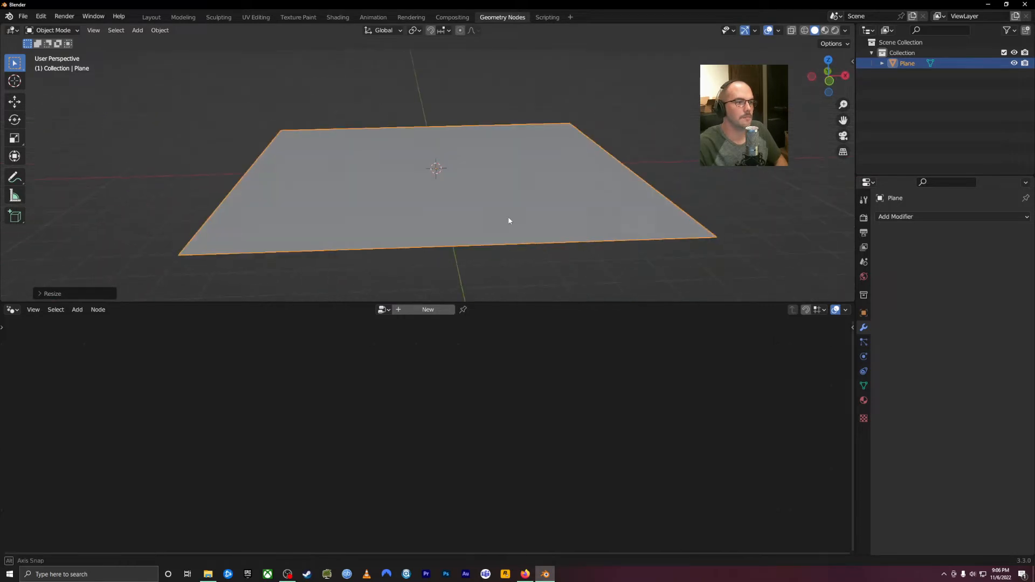
# Create a new geometry node tree on the plane and name it Dispalcement.
pyautogui.click(420, 310)
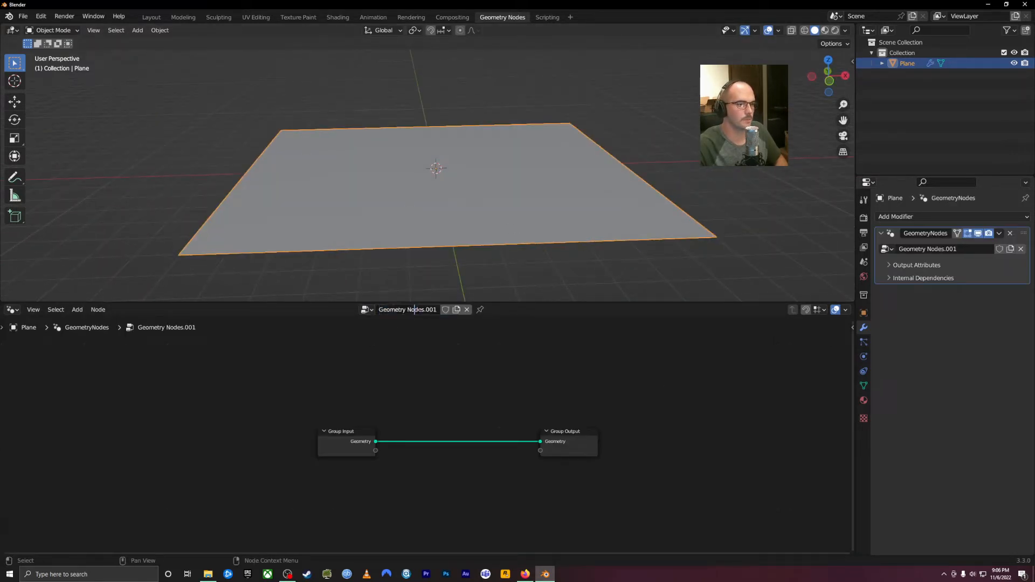
pyautogui.click(418, 310)
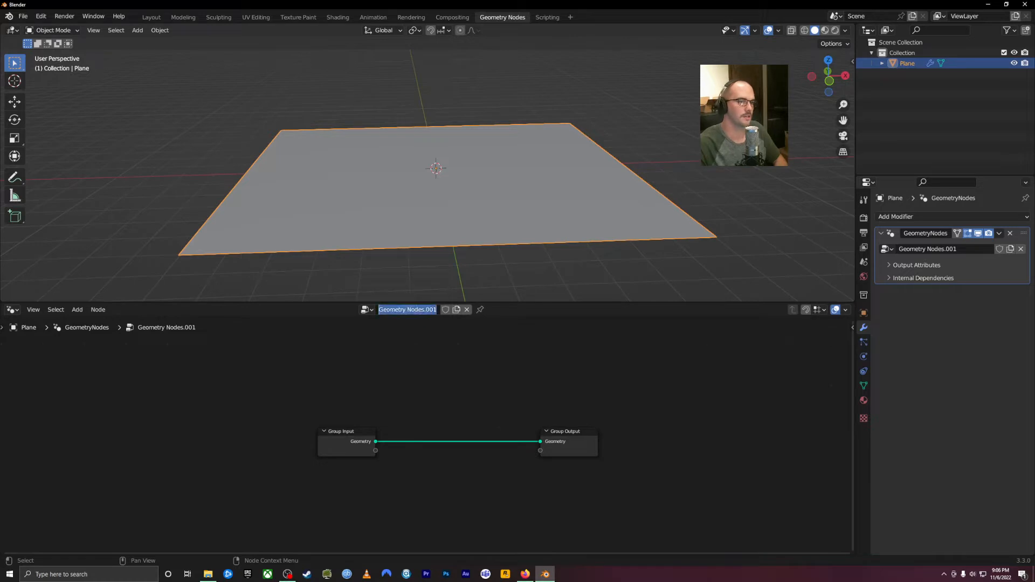
pyautogui.write('D')
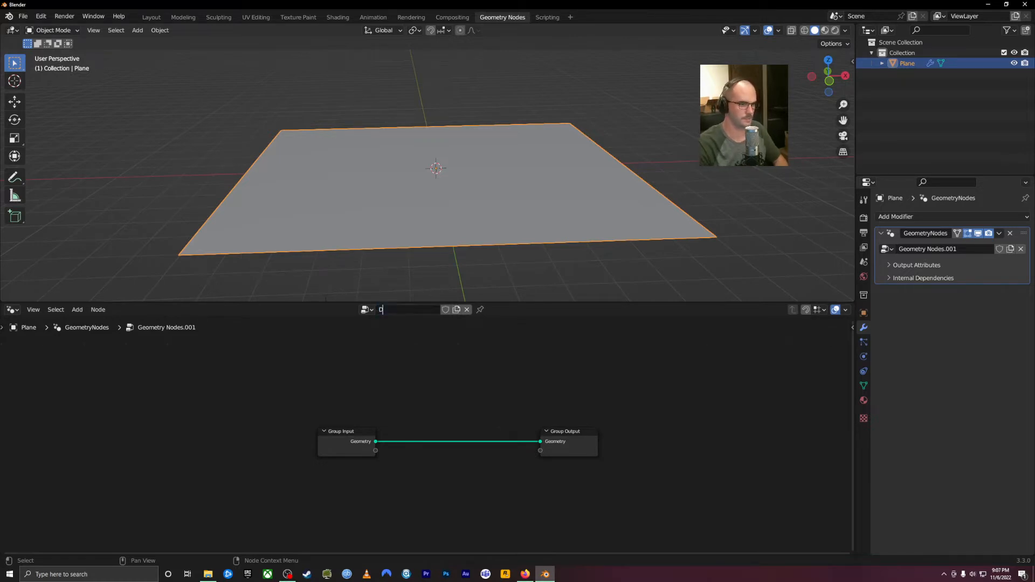
pyautogui.write('ispalcement')
pyautogui.press('Return')
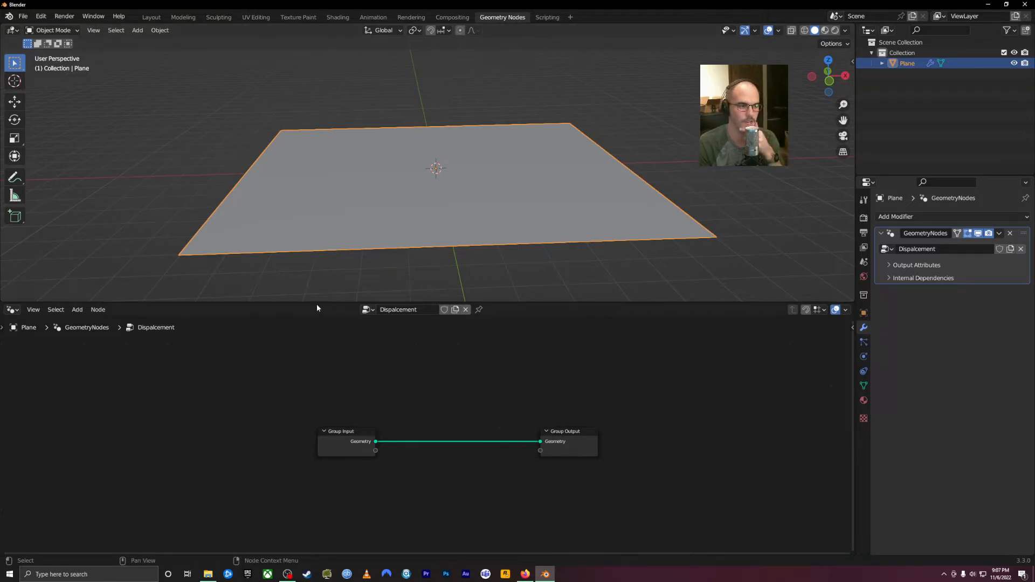
# Assign the earlier Geometry Nodes tree to the plane and rename that tree Scale Proximity.
pyautogui.click(368, 310)
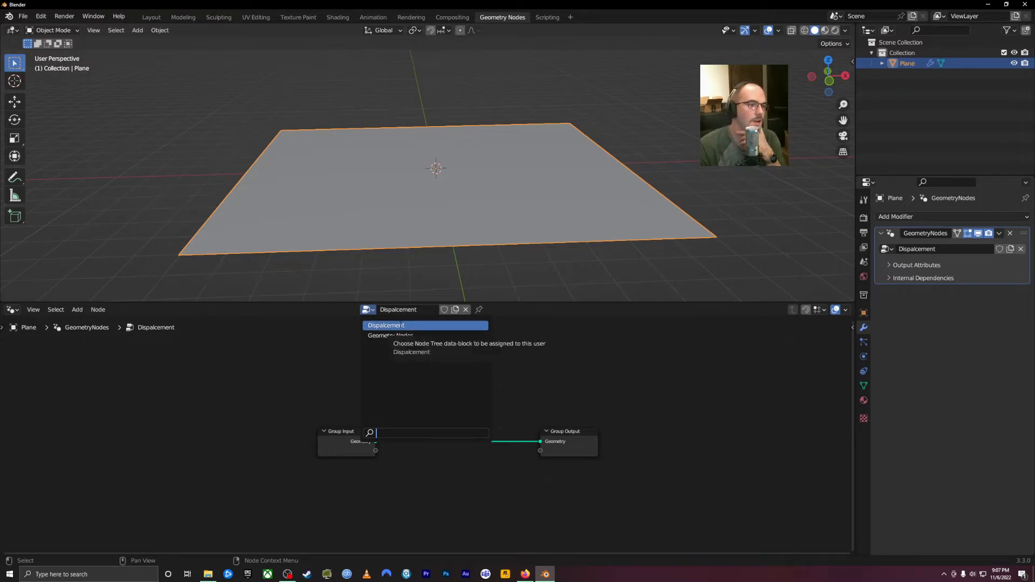
pyautogui.click(420, 336)
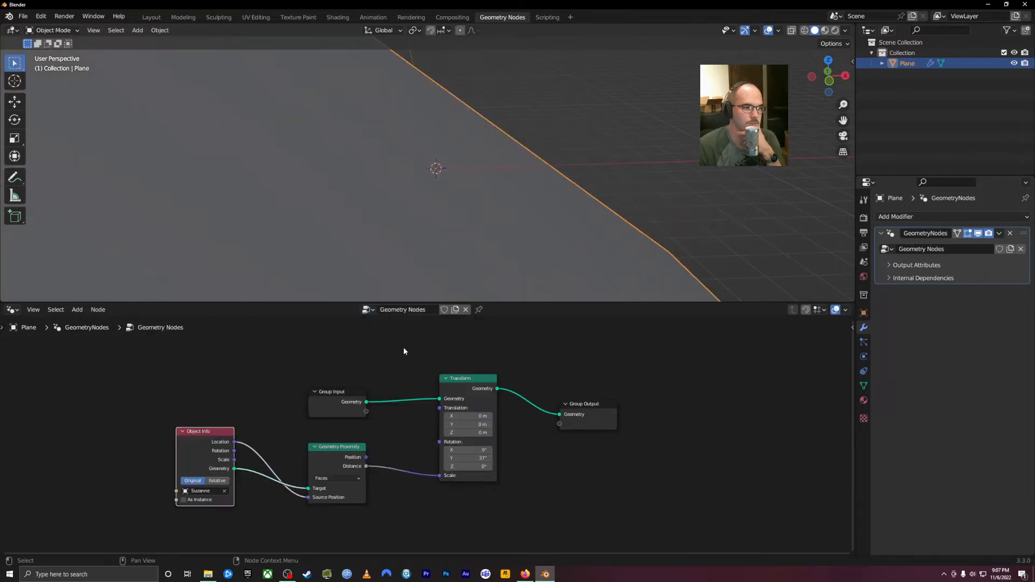
pyautogui.moveTo(482, 218); pyautogui.dragTo(466, 201, button='middle')
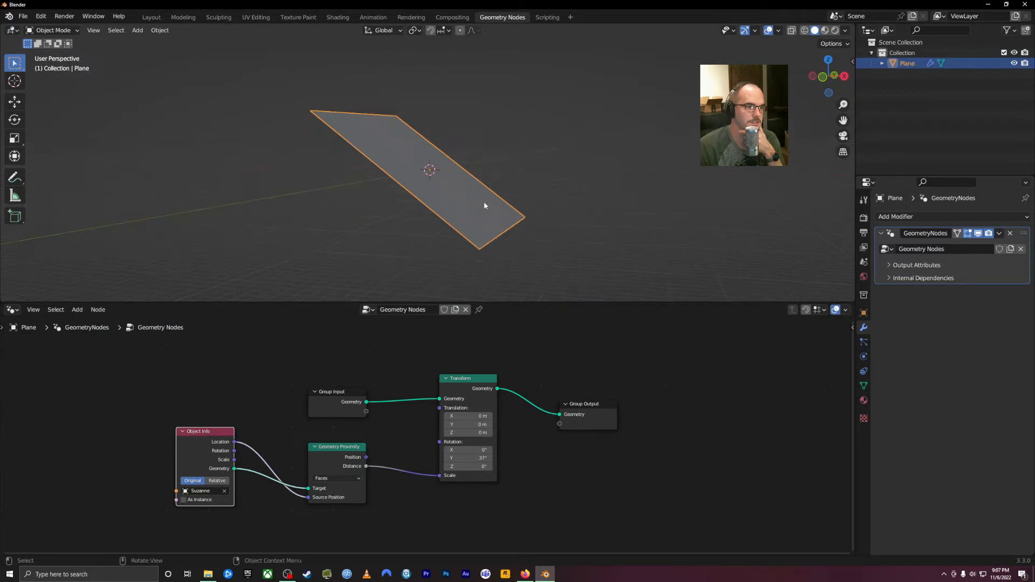
pyautogui.scroll(3, 466, 201)
pyautogui.click(429, 325)
pyautogui.click(429, 312)
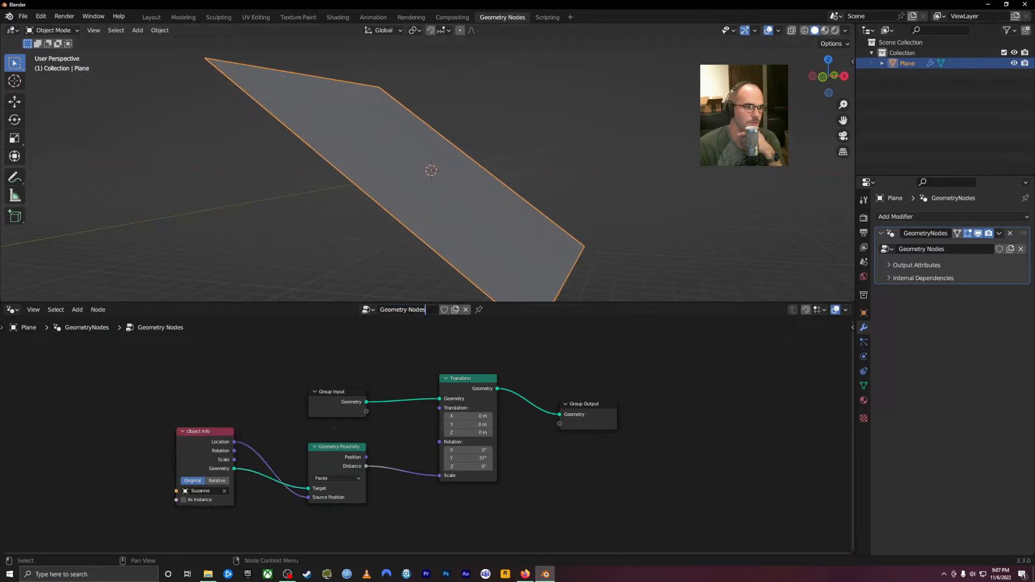
pyautogui.press('BackSpace')
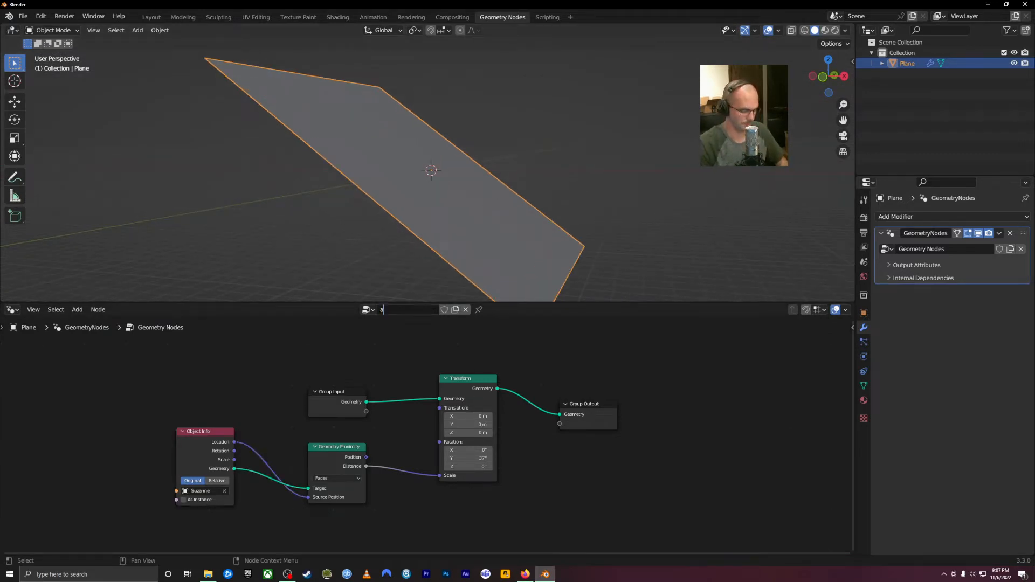
pyautogui.write('S')
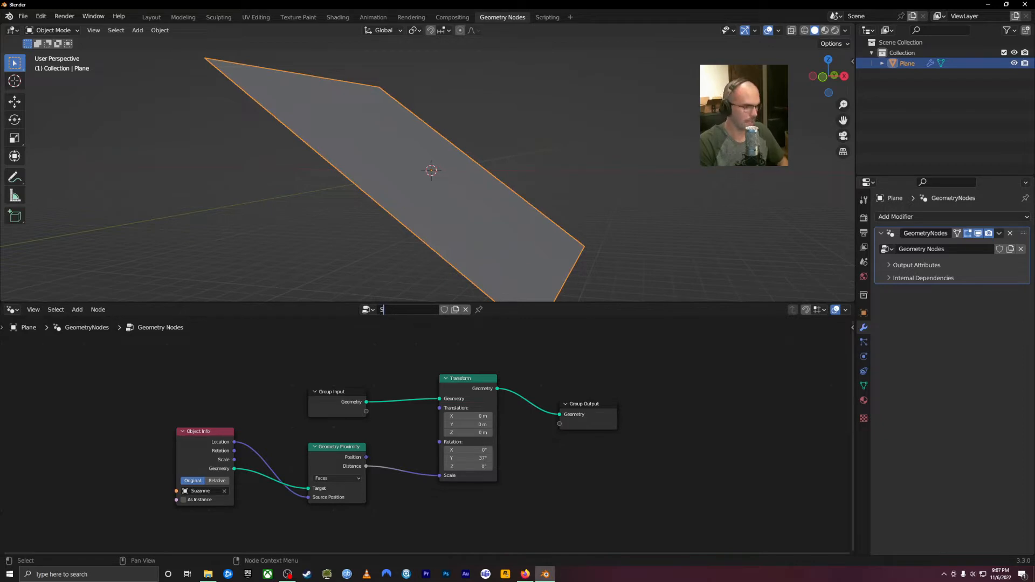
pyautogui.write('cale Prox')
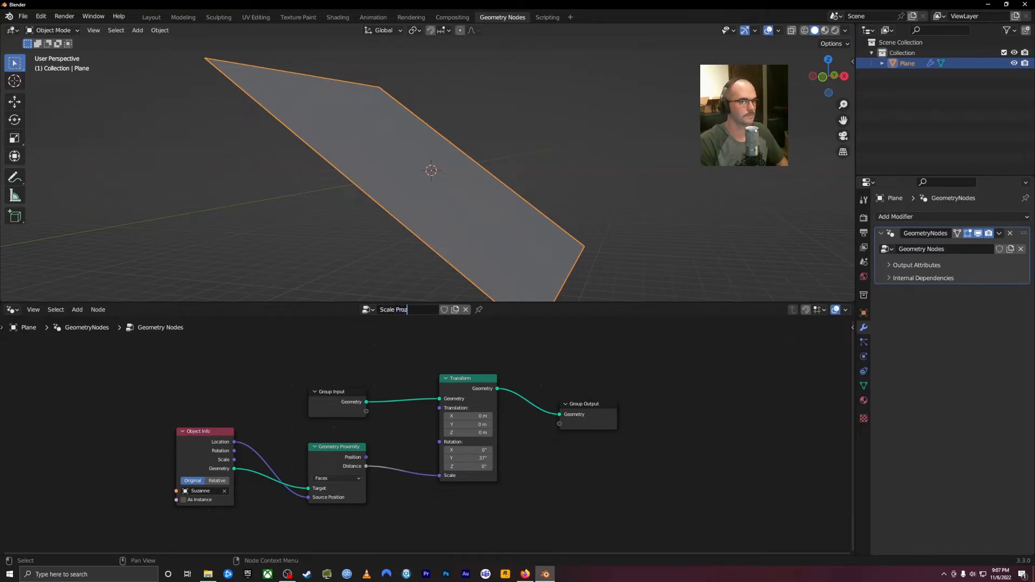
pyautogui.write('imity')
pyautogui.press('Return')
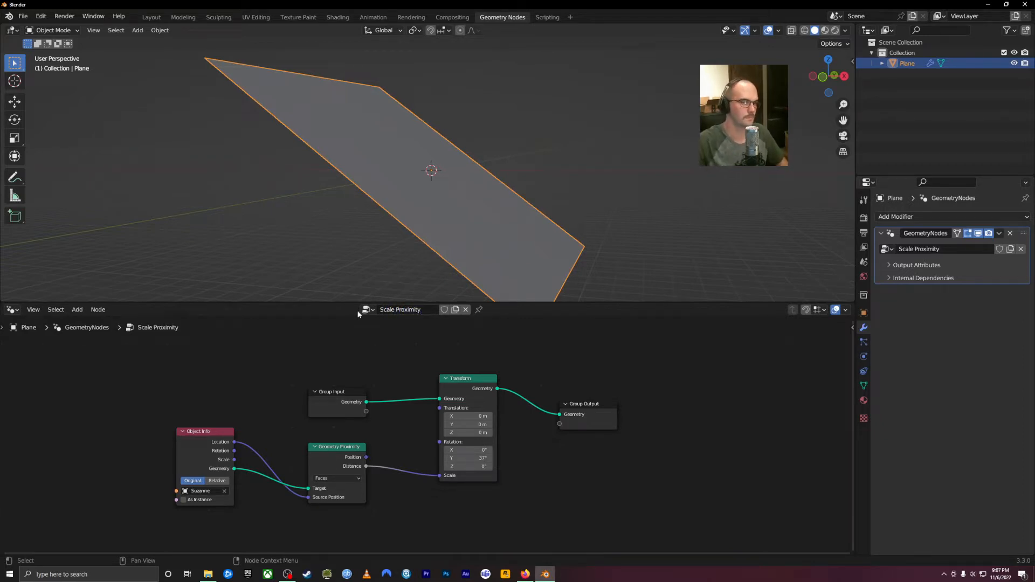
# Switch the plane back to the Dispalcement node tree and move its Group Input and Group Output nodes farther apart.
pyautogui.click(369, 310)
pyautogui.click(381, 333)
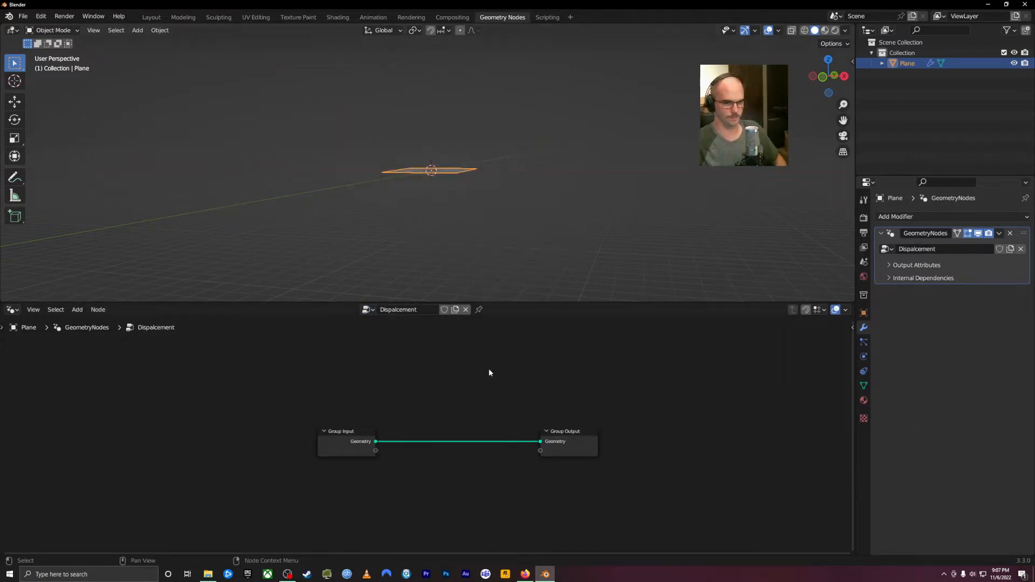
pyautogui.moveTo(349, 426); pyautogui.dragTo(331, 410)
pyautogui.moveTo(561, 431); pyautogui.dragTo(590, 398)
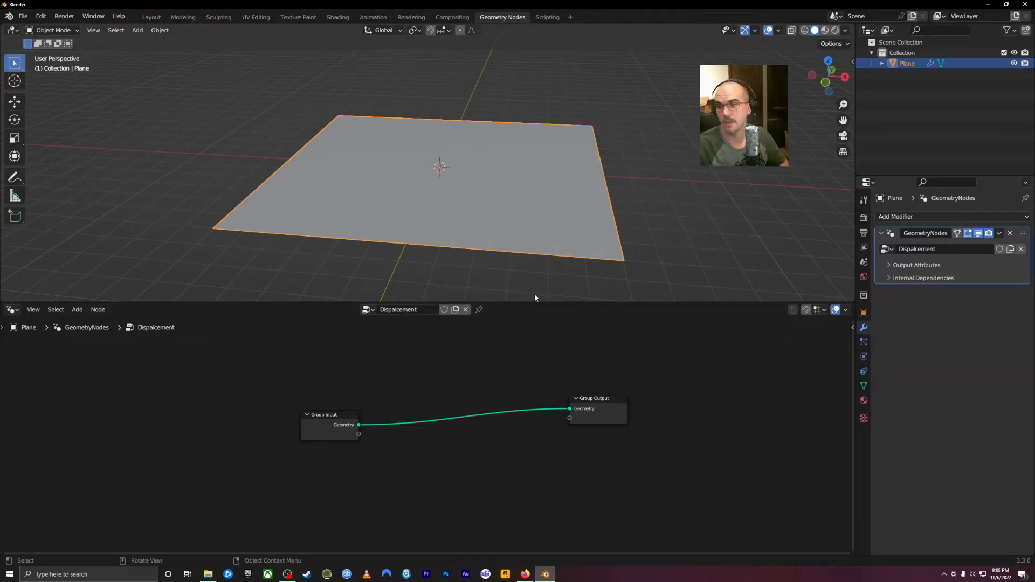
pyautogui.click(626, 199)
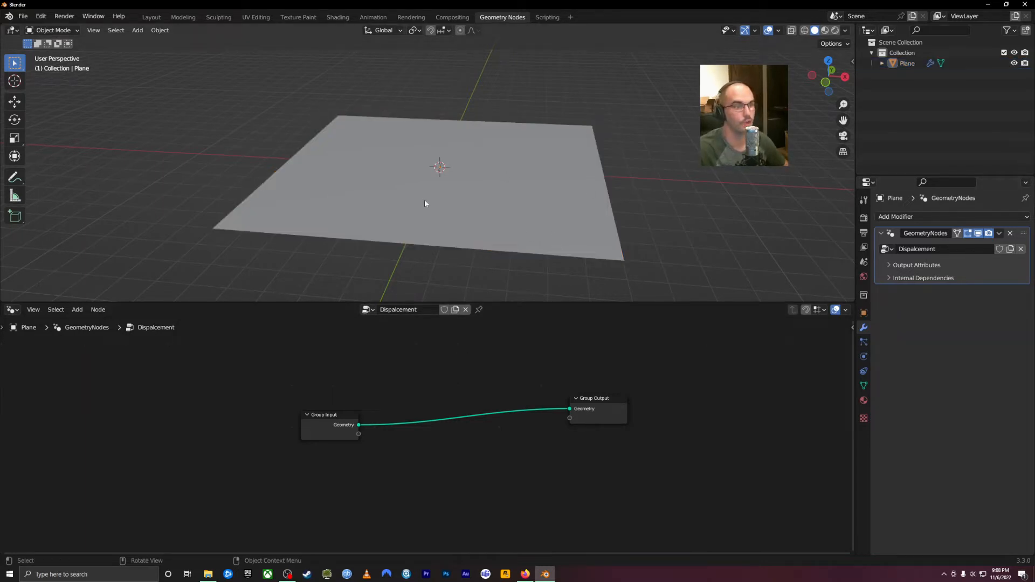
pyautogui.press('a')
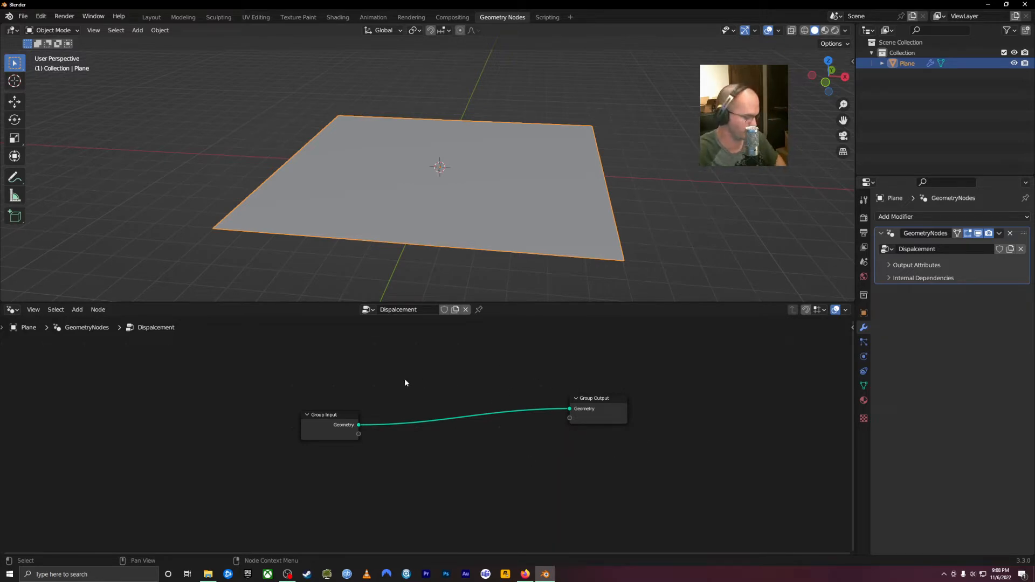
pyautogui.hotkey('shift', 'a')
pyautogui.click(386, 271)
pyautogui.write('sub')
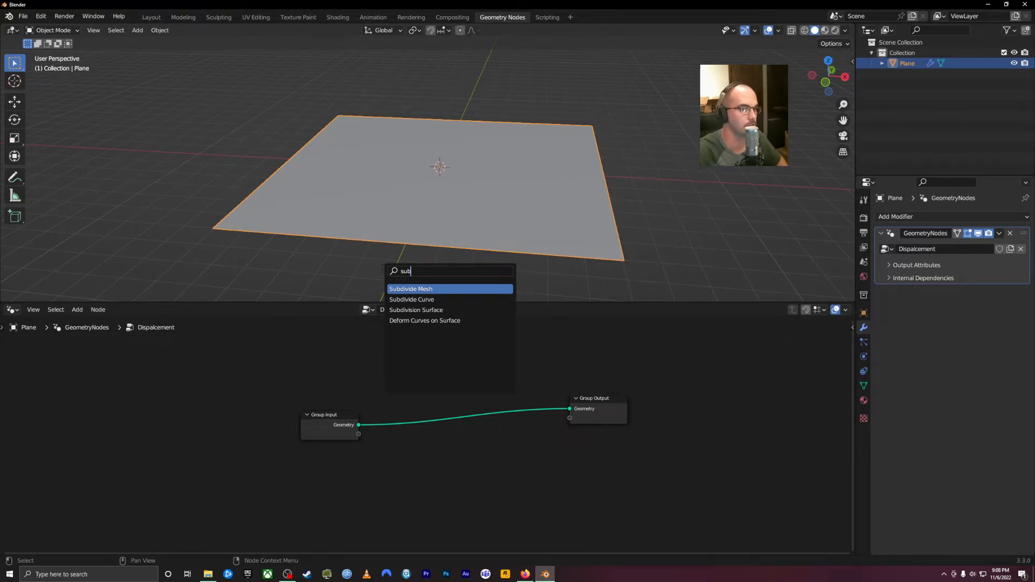
pyautogui.click(416, 310)
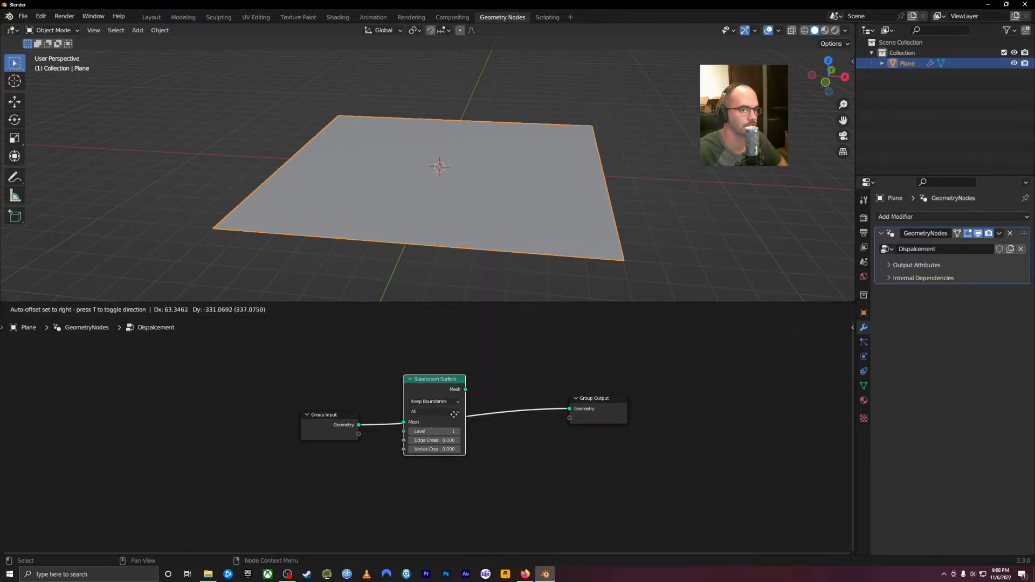
pyautogui.press('Escape')
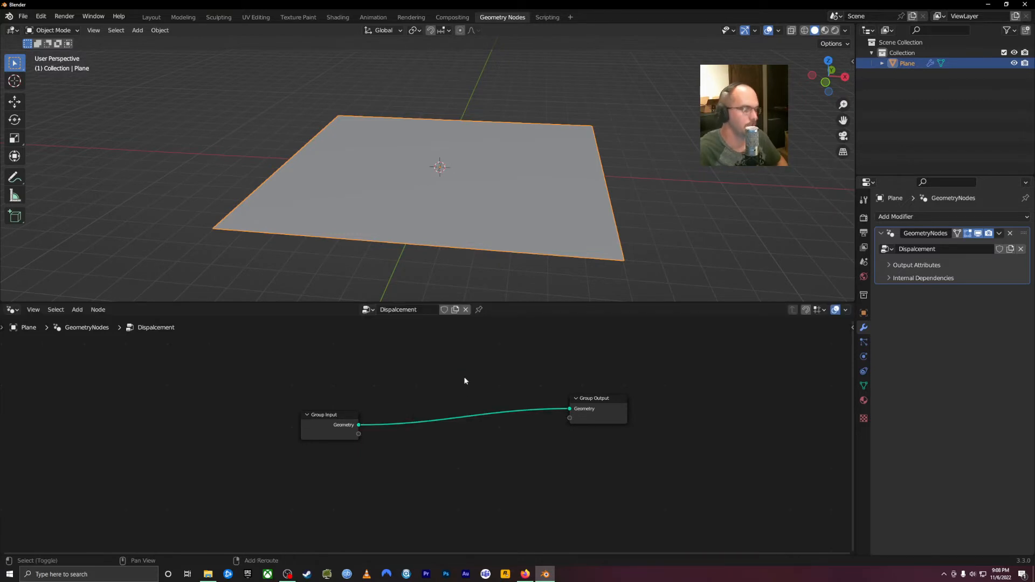
# Insert a Subdivide Mesh node into the link between Group Input and Group Output.
pyautogui.hotkey('shift', 'a')
pyautogui.click(438, 329)
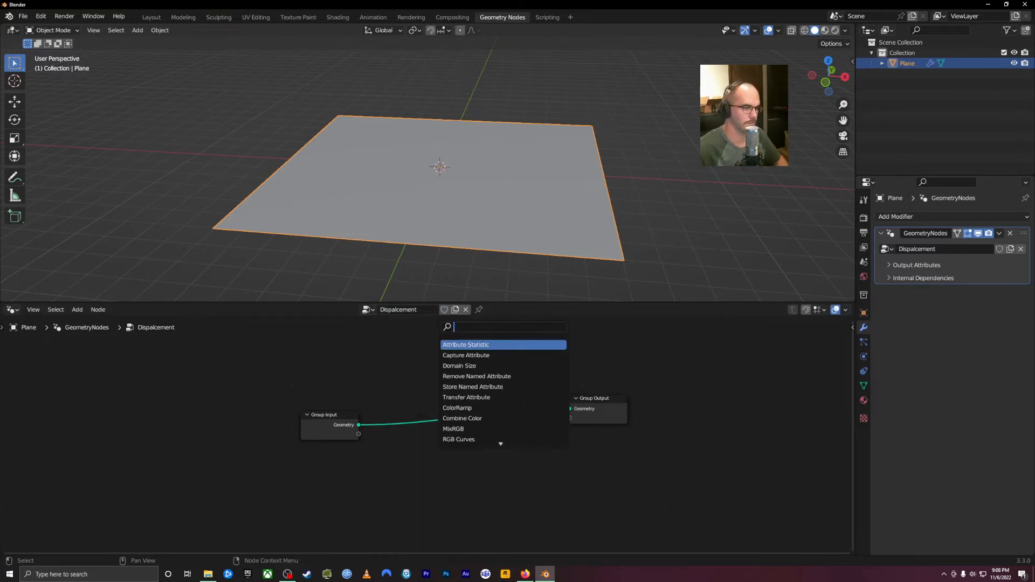
pyautogui.write('sub')
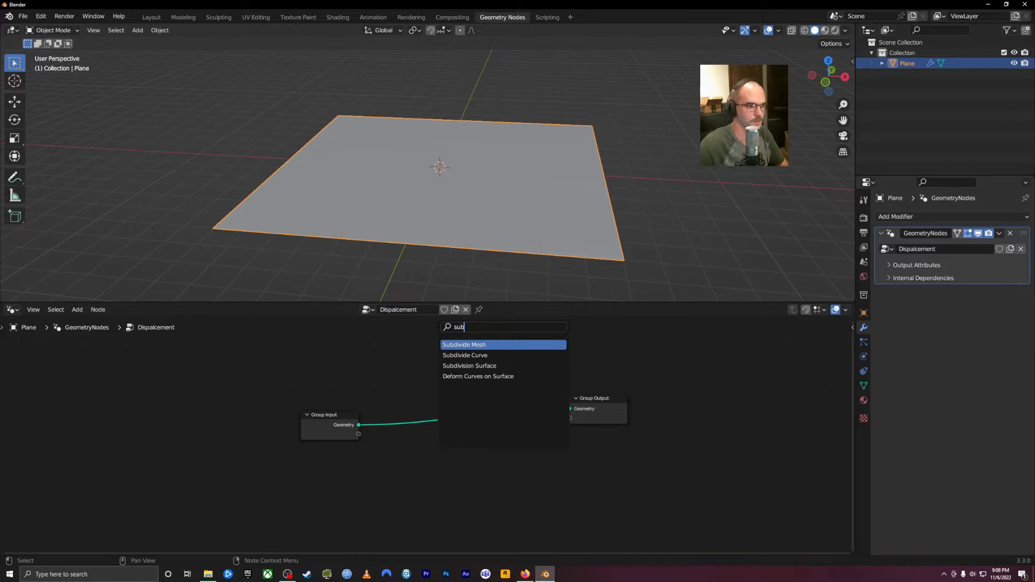
pyautogui.click(474, 344)
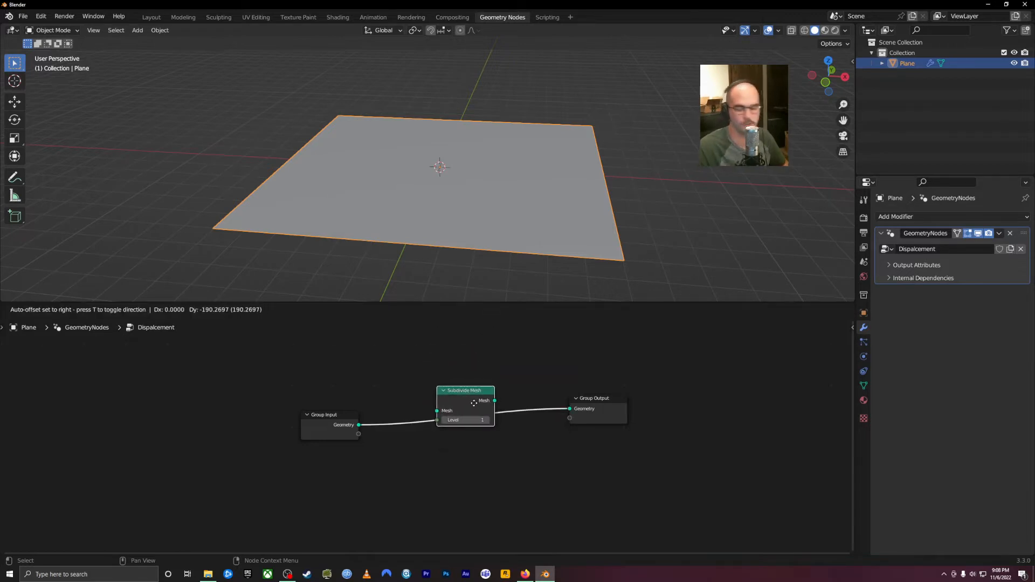
pyautogui.click(471, 417)
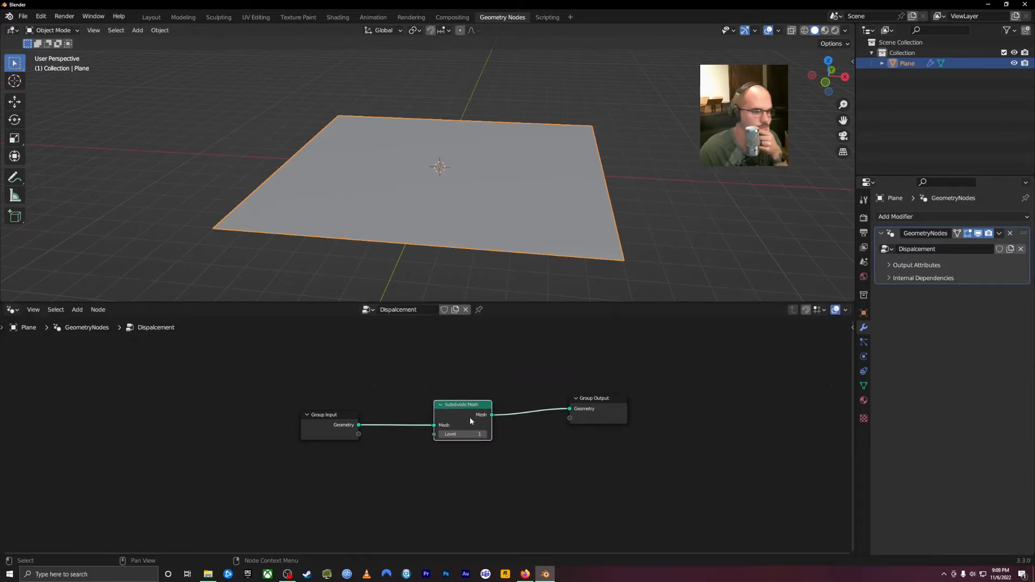
# Set the Subdivide Mesh level to 6 with the plane in Edit Mode, and return to Object Mode.
pyautogui.click(52, 30)
pyautogui.click(48, 42)
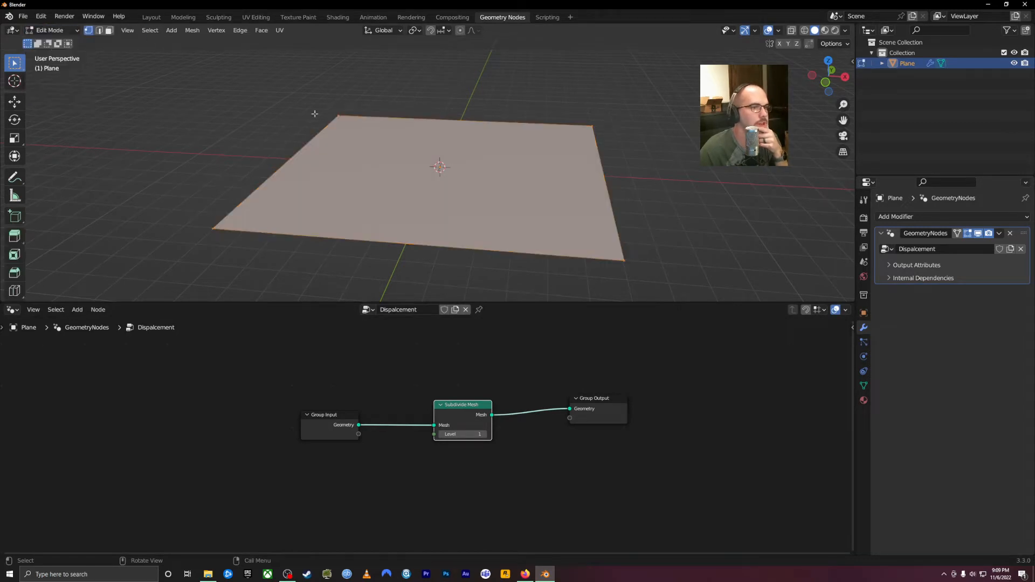
pyautogui.click(484, 435)
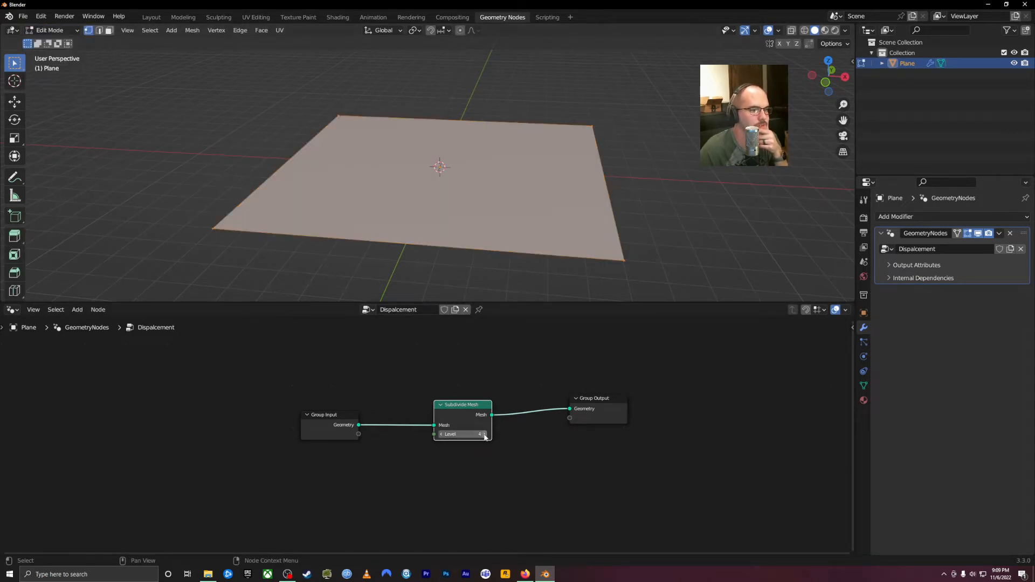
pyautogui.click(484, 435)
pyautogui.moveTo(424, 358); pyautogui.dragTo(441, 340, button='middle')
pyautogui.moveTo(467, 221); pyautogui.dragTo(491, 201, button='middle')
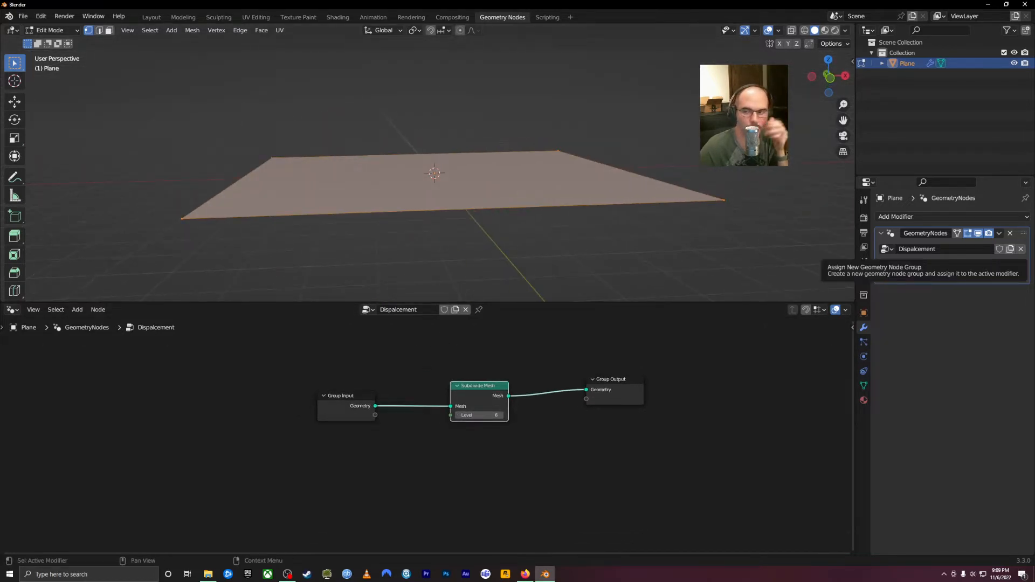
pyautogui.moveTo(497, 349); pyautogui.dragTo(479, 354, button='middle')
pyautogui.moveTo(545, 128); pyautogui.dragTo(542, 172, button='middle')
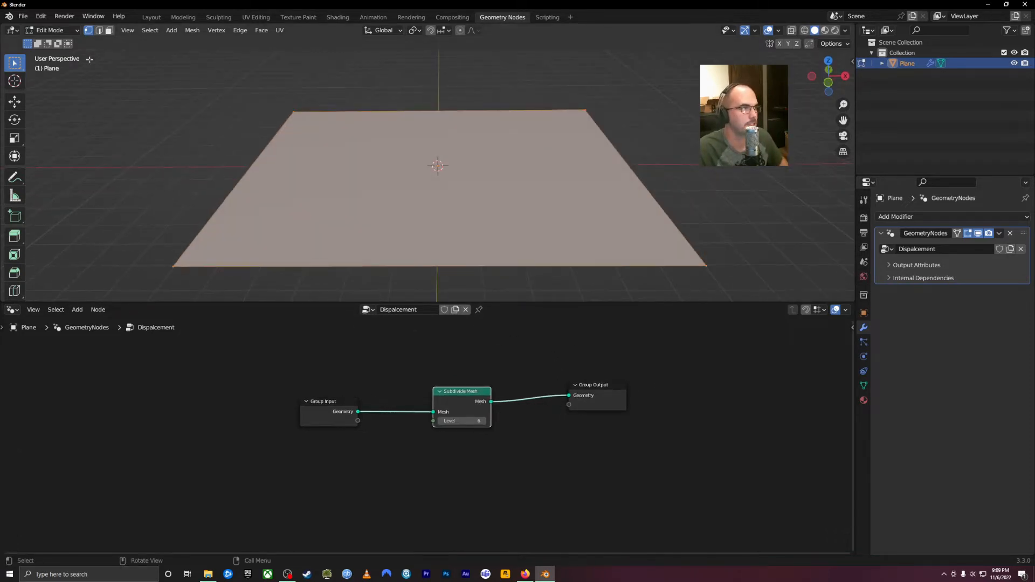
pyautogui.click(48, 31)
pyautogui.click(50, 42)
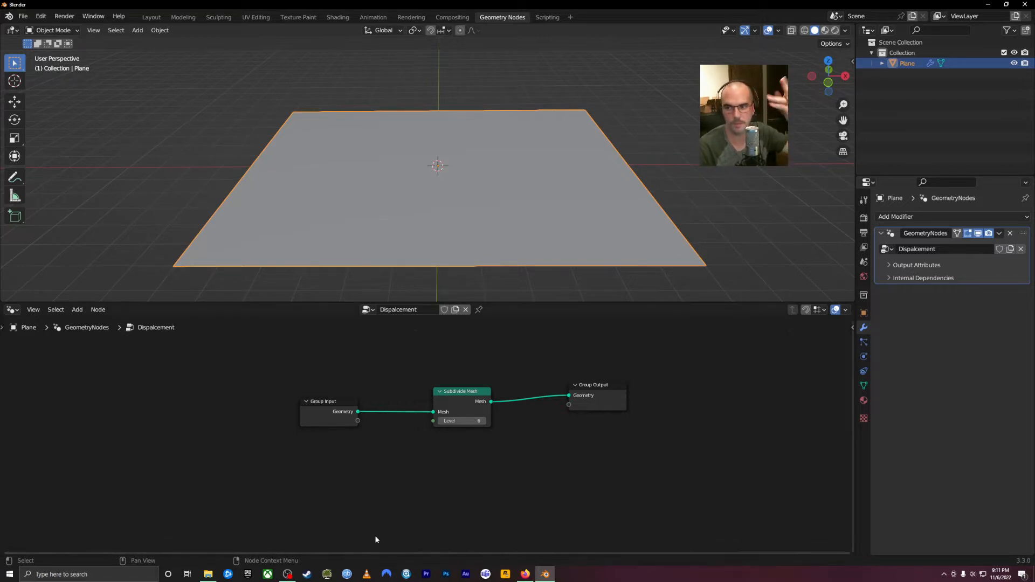
# Rearrange the Group Input, Subdivide Mesh and Group Output nodes to leave free space beneath them.
pyautogui.moveTo(331, 401); pyautogui.dragTo(327, 388)
pyautogui.moveTo(475, 395); pyautogui.dragTo(469, 368)
pyautogui.moveTo(629, 388); pyautogui.dragTo(632, 389)
pyautogui.click(216, 543)
# Add a Noise Texture node and place it unconnected below the Group Input node.
pyautogui.hotkey('shift', 'a')
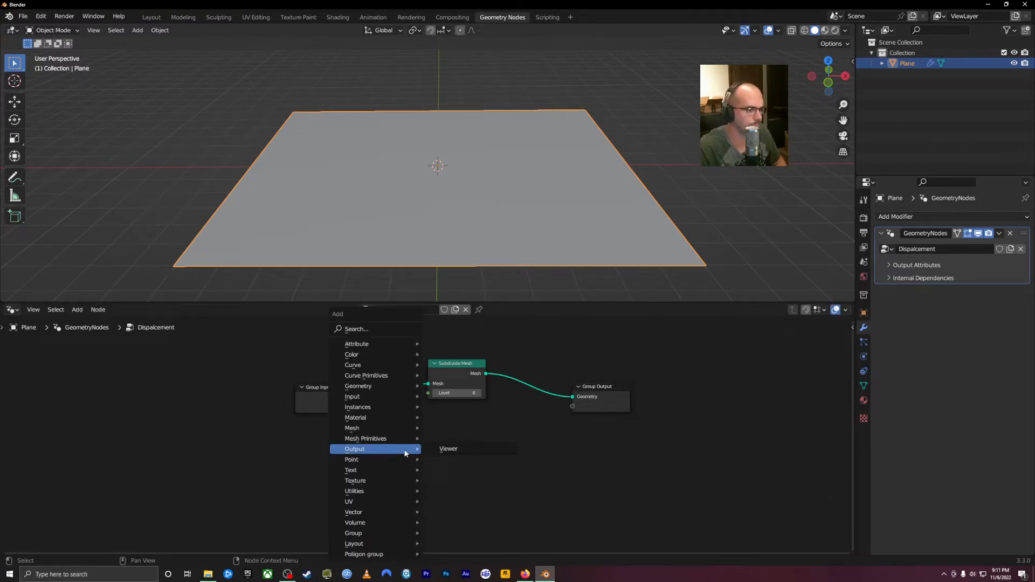
pyautogui.moveTo(387, 422)
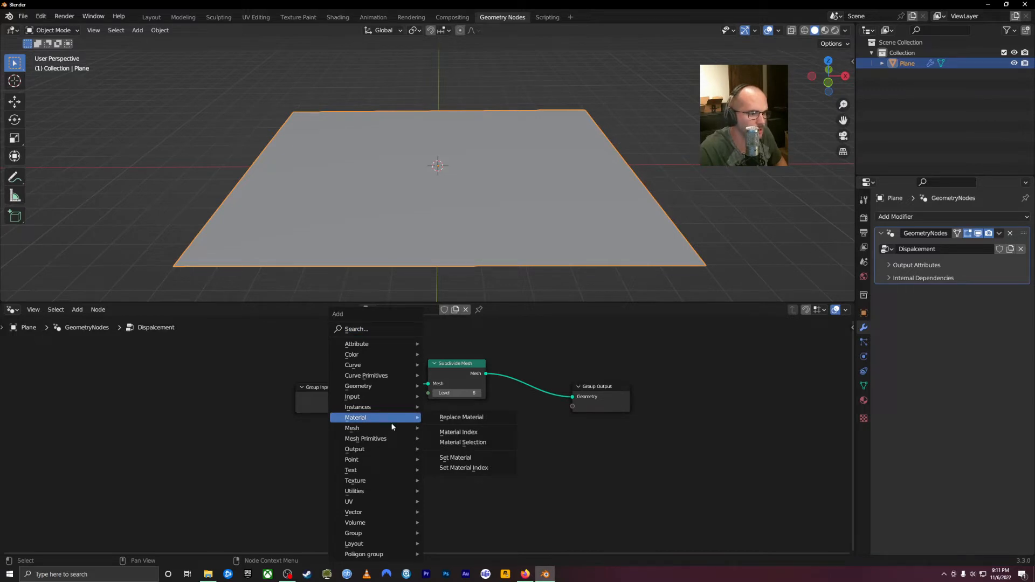
pyautogui.click(369, 329)
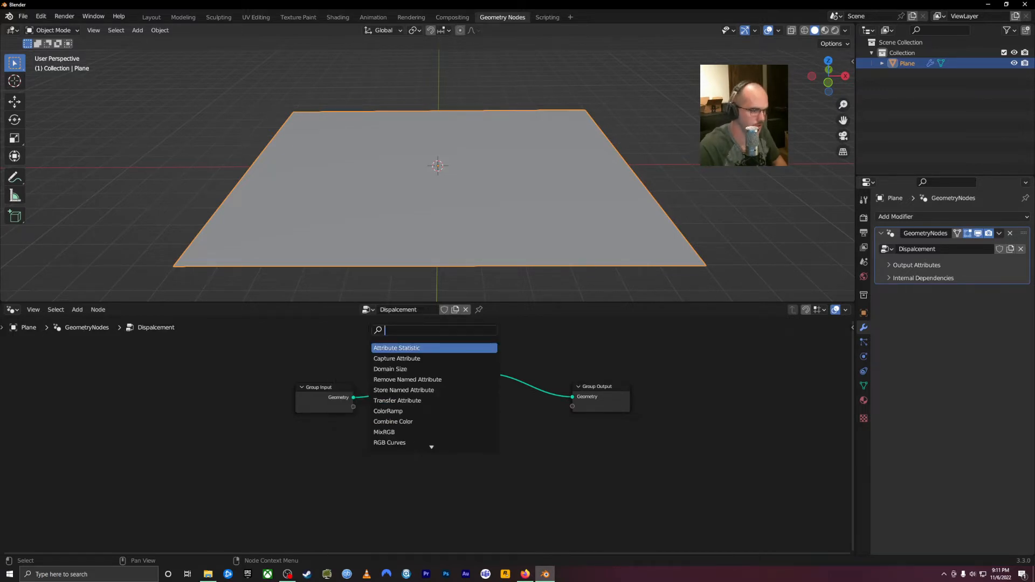
pyautogui.write('noise')
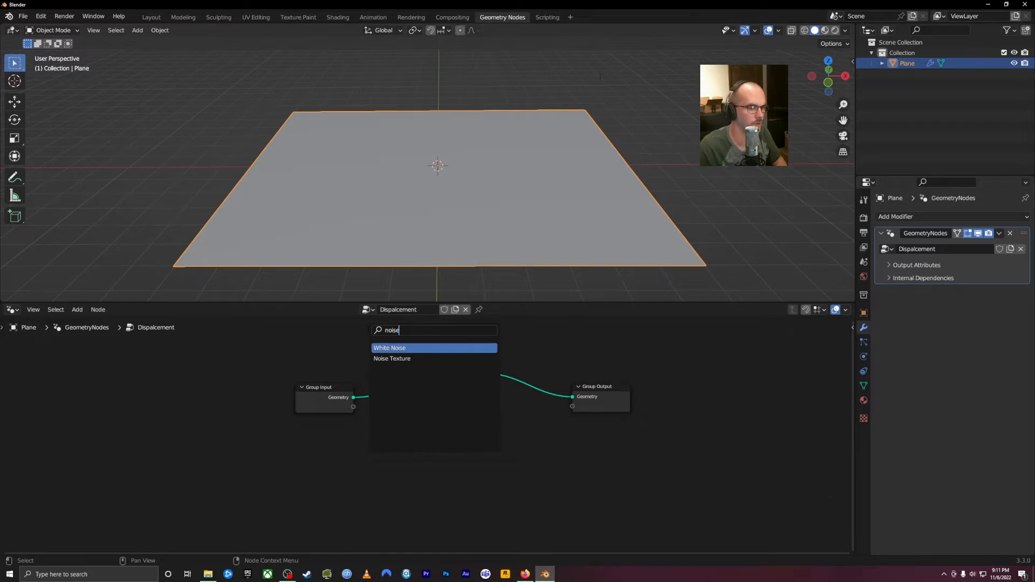
pyautogui.press('Down')
pyautogui.press('Return')
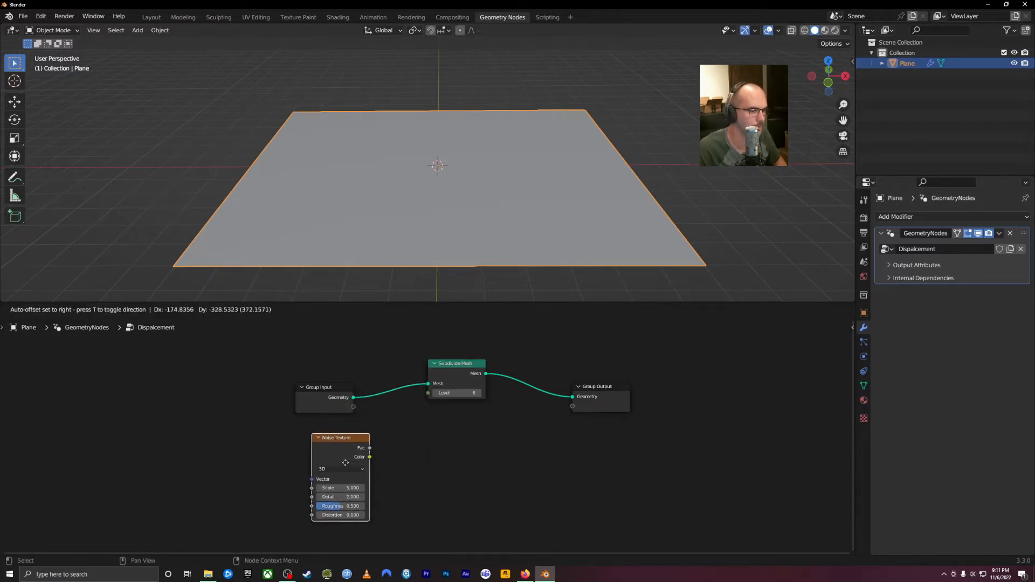
pyautogui.click(339, 472)
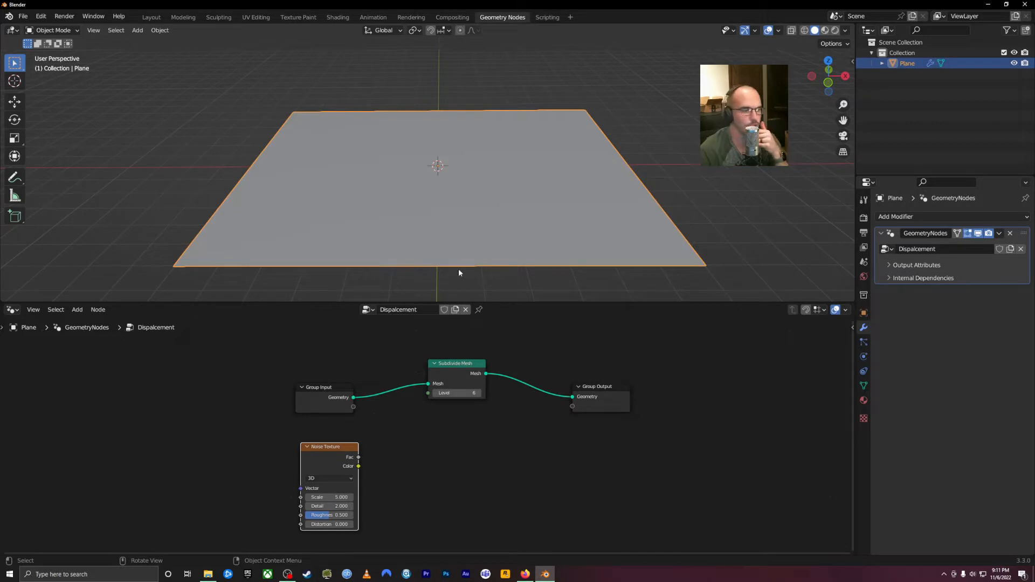
# Enlarge the node editor area and realign the Group Input, Subdivide Mesh and Group Output nodes with a wide gap before the output.
pyautogui.moveTo(469, 302); pyautogui.dragTo(467, 232)
pyautogui.moveTo(333, 351); pyautogui.dragTo(333, 311)
pyautogui.click(455, 327)
pyautogui.moveTo(456, 328); pyautogui.dragTo(459, 300)
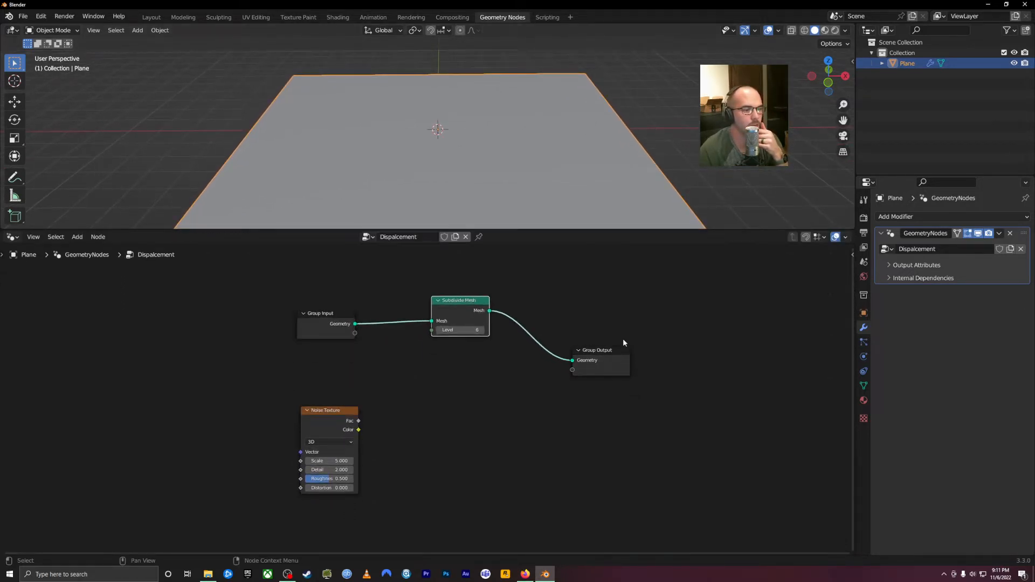
pyautogui.moveTo(611, 358); pyautogui.dragTo(616, 322)
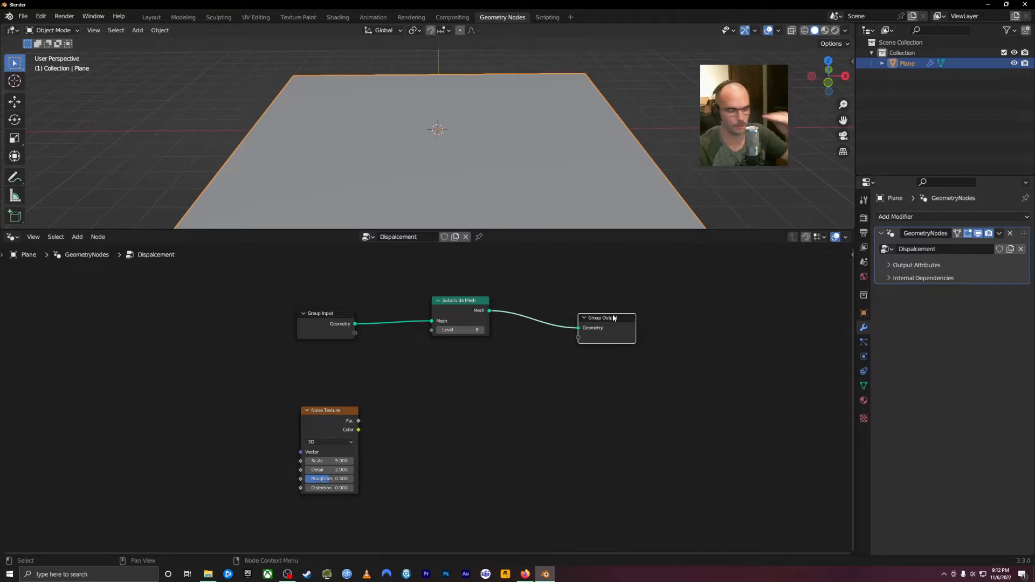
pyautogui.moveTo(620, 319); pyautogui.dragTo(653, 317)
pyautogui.click(445, 384)
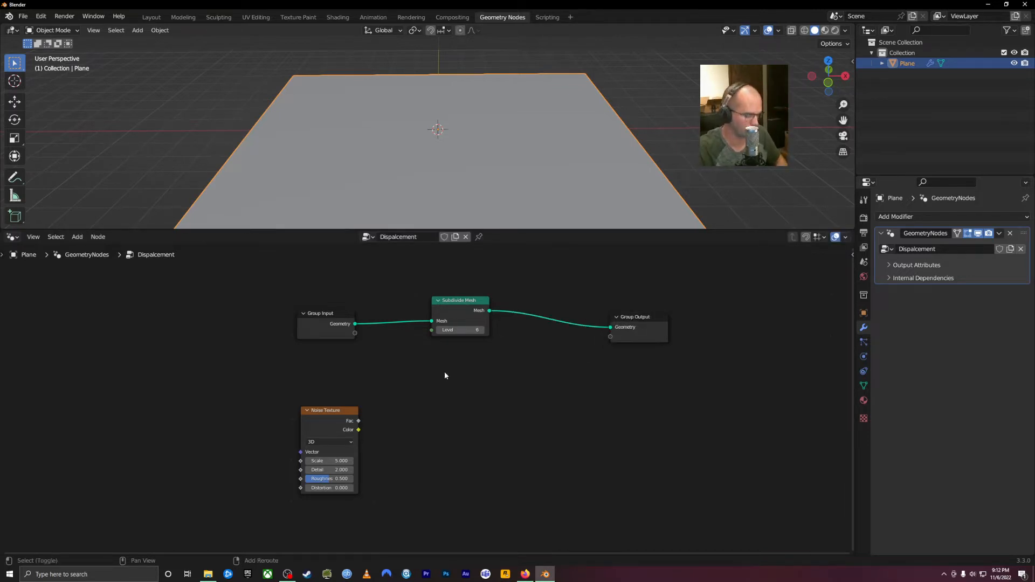
pyautogui.hotkey('shift', 'a')
pyautogui.click(394, 329)
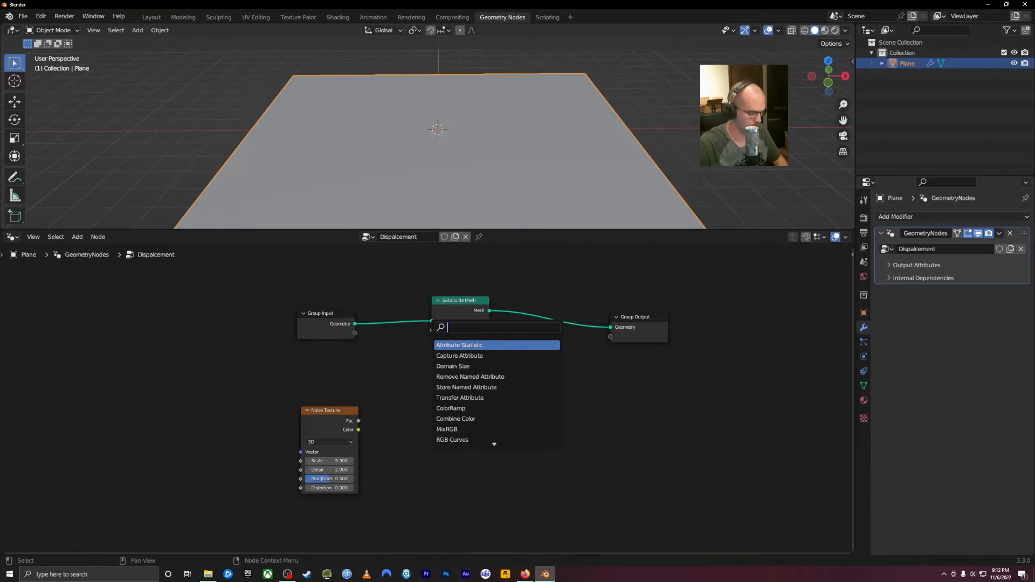
pyautogui.click(302, 522)
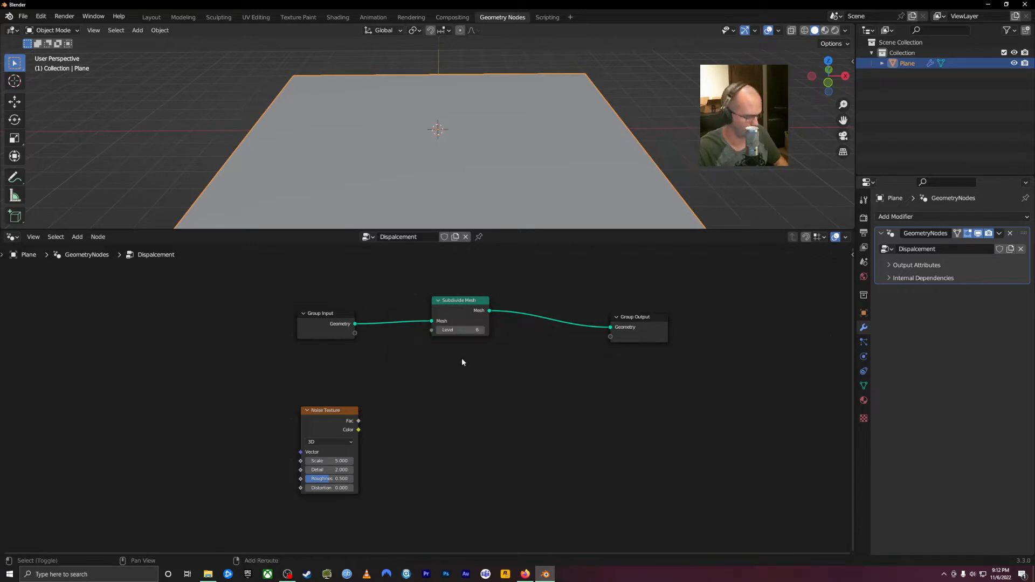
# Insert a Set Position node into the link between Subdivide Mesh and Group Output.
pyautogui.hotkey('shift', 'a')
pyautogui.moveTo(453, 369)
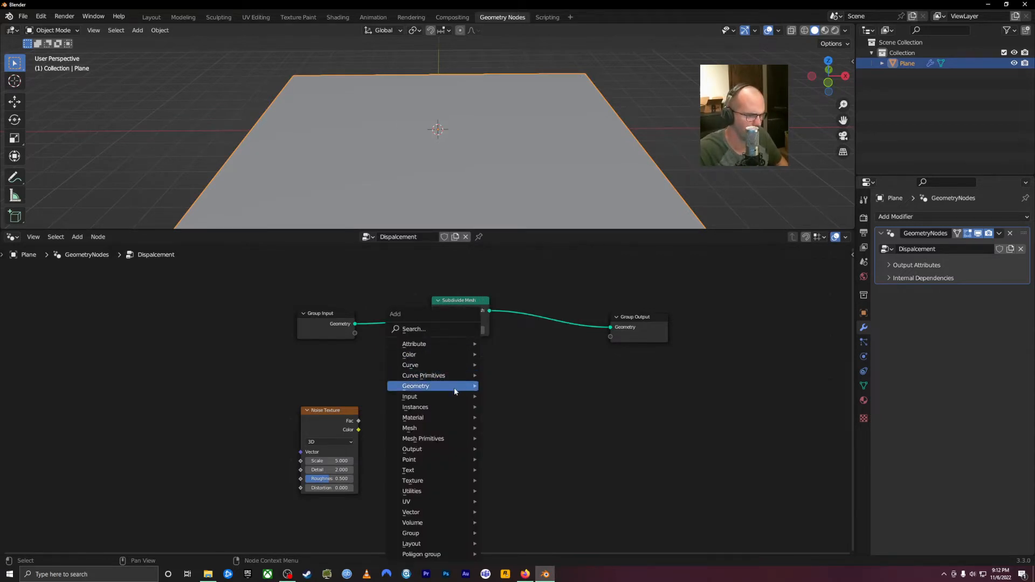
pyautogui.moveTo(443, 428)
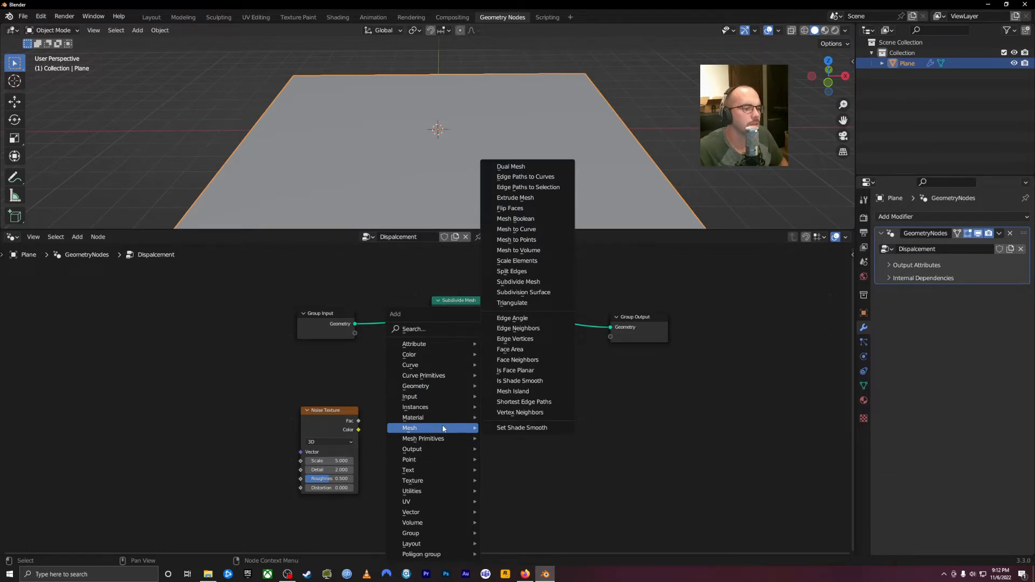
pyautogui.click(430, 330)
pyautogui.write('se')
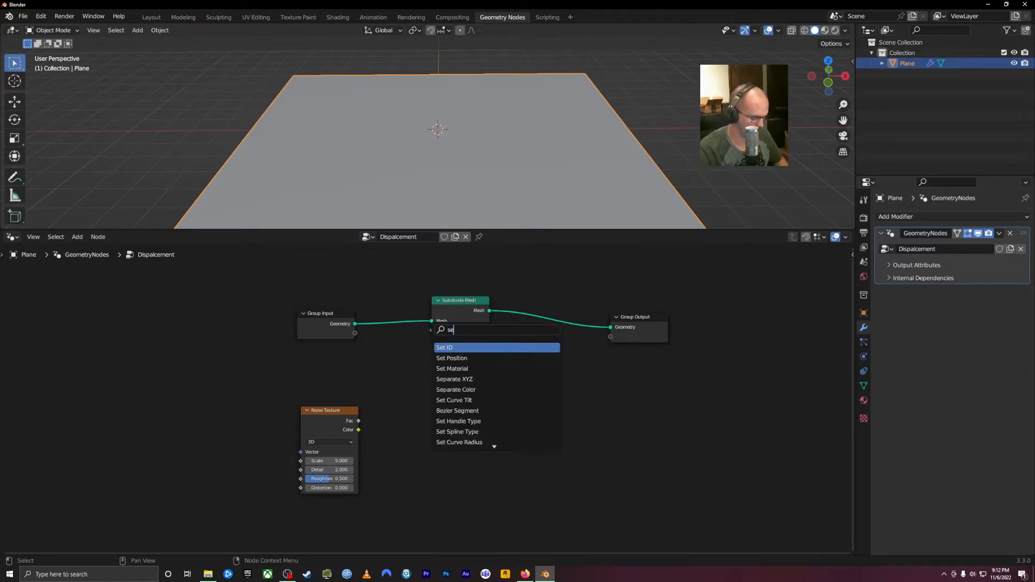
pyautogui.write('t po')
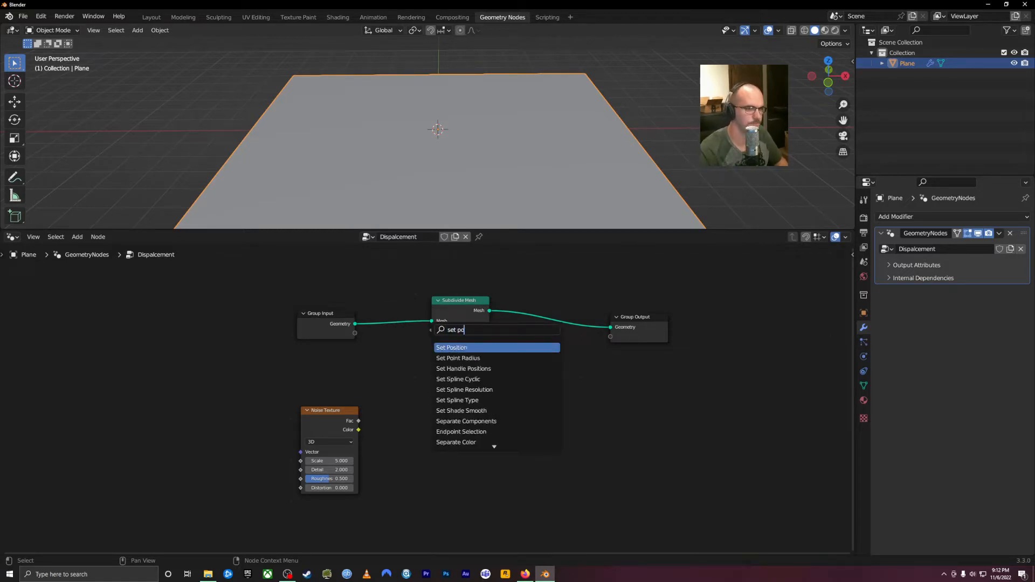
pyautogui.press('Return')
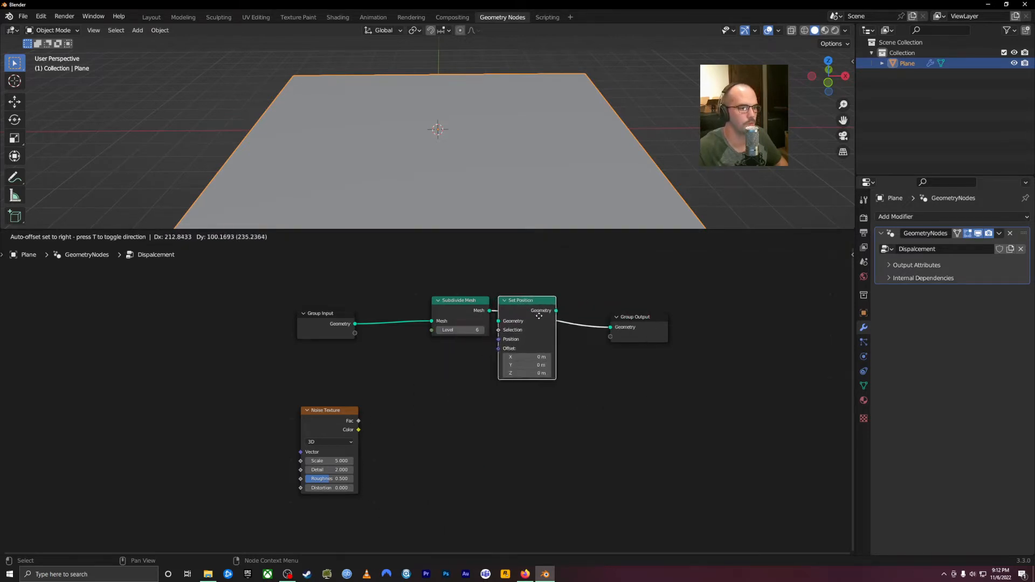
pyautogui.click(565, 323)
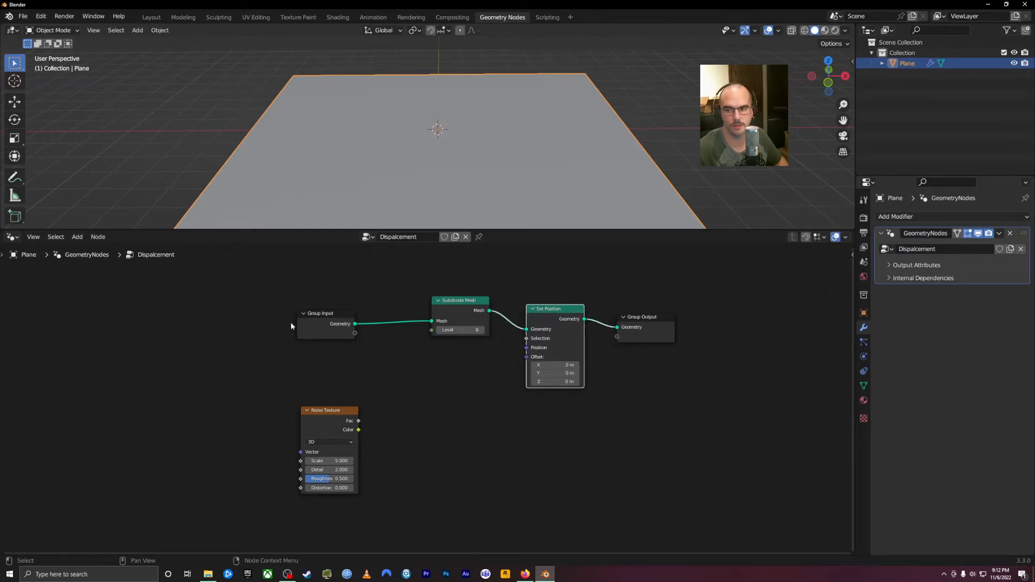
# Space out the Subdivide Mesh, Set Position and Group Output nodes and move the Noise Texture node beneath the Subdivide Mesh node.
pyautogui.moveTo(545, 320); pyautogui.dragTo(556, 322)
pyautogui.moveTo(457, 303); pyautogui.dragTo(449, 302)
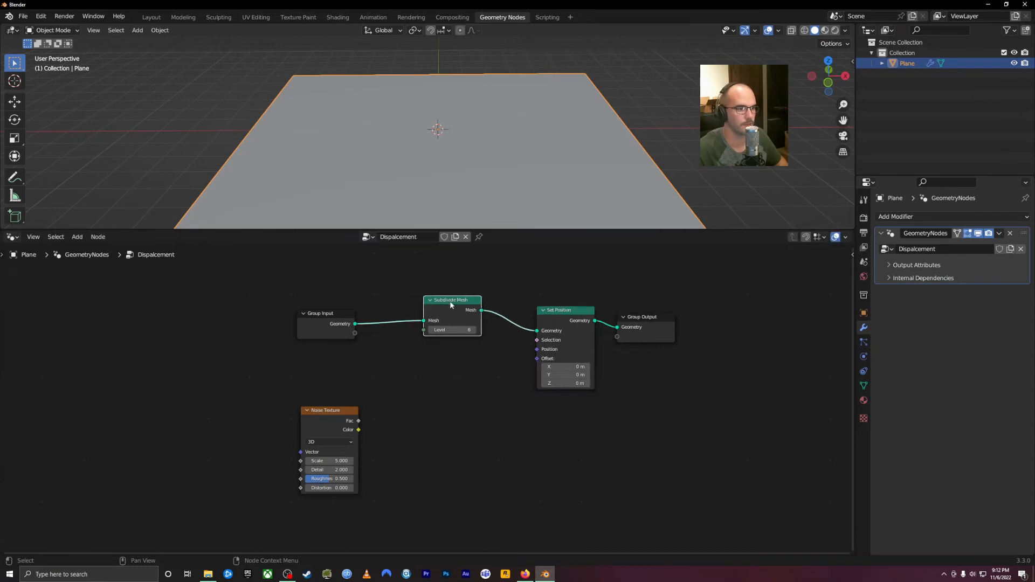
pyautogui.moveTo(574, 311); pyautogui.dragTo(573, 340)
pyautogui.moveTo(650, 323); pyautogui.dragTo(700, 328)
pyautogui.moveTo(331, 411); pyautogui.dragTo(390, 415)
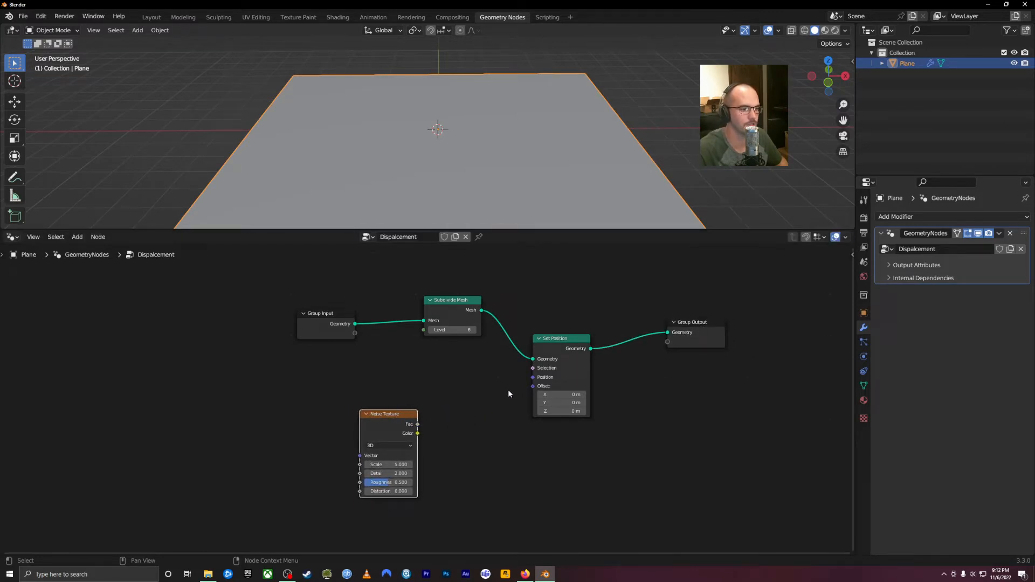
pyautogui.moveTo(398, 415); pyautogui.dragTo(405, 412)
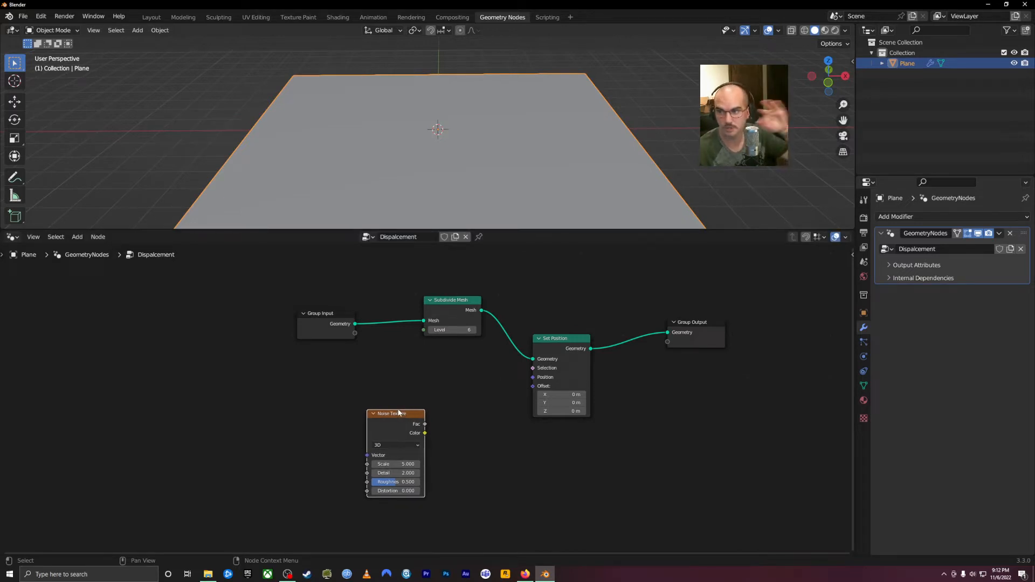
pyautogui.moveTo(399, 413); pyautogui.dragTo(388, 431)
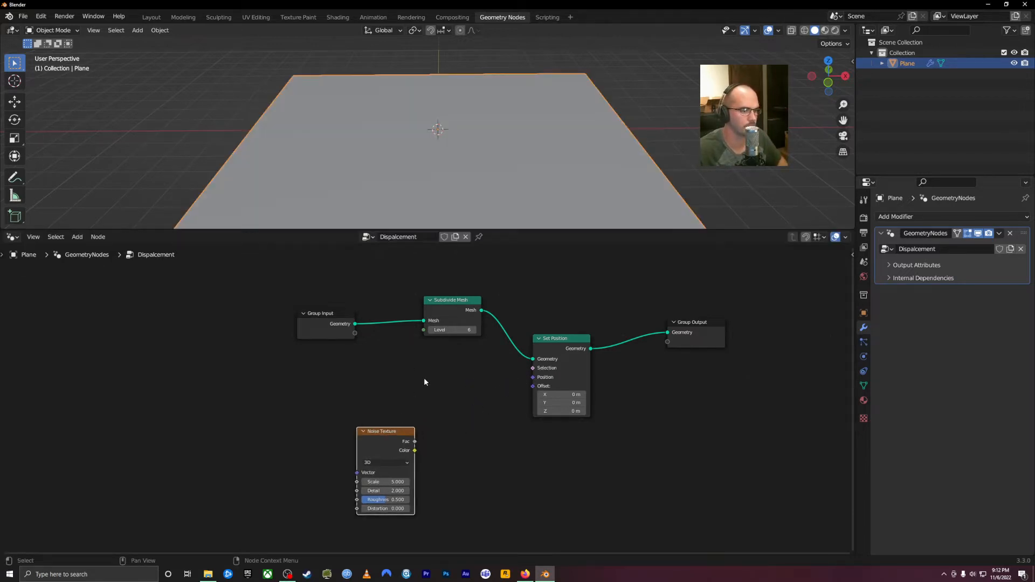
# Add a Position input node above the Noise Texture node and connect it to the Position input of Set Position.
pyautogui.moveTo(427, 390); pyautogui.dragTo(429, 380, button='middle')
pyautogui.moveTo(494, 186)
pyautogui.mouseDown(button='middle')
pyautogui.moveTo(501, 174)
pyautogui.moveTo(489, 171)
pyautogui.mouseUp(button='middle')
pyautogui.scroll(-2, 489, 171)
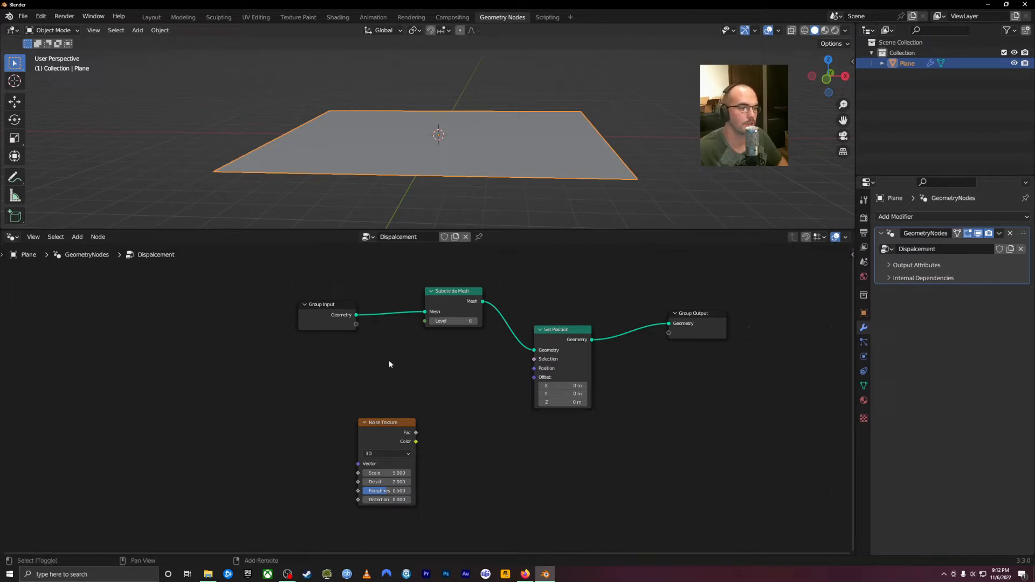
pyautogui.hotkey('shift', 'a')
pyautogui.moveTo(392, 358)
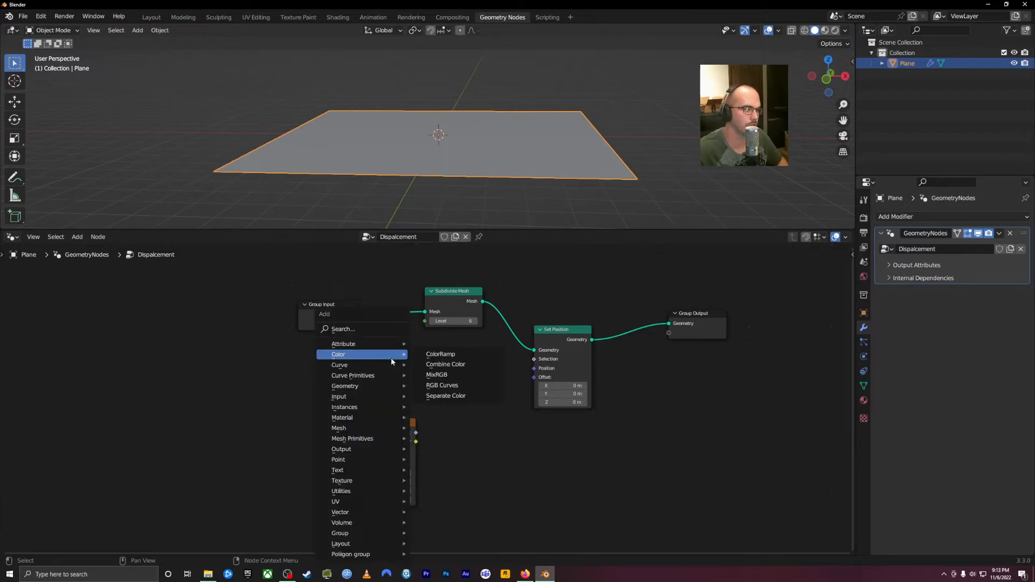
pyautogui.moveTo(374, 399)
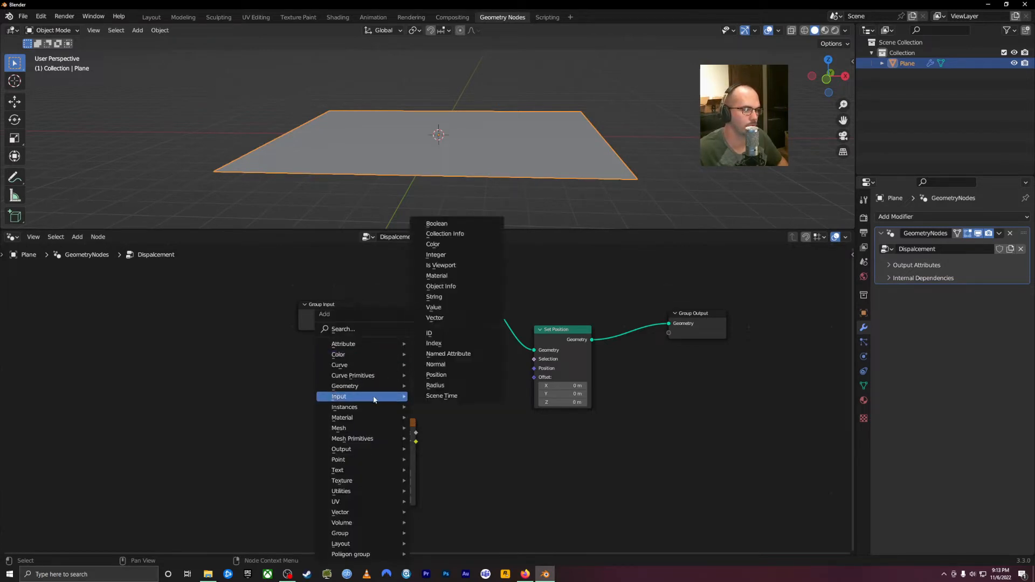
pyautogui.click(460, 378)
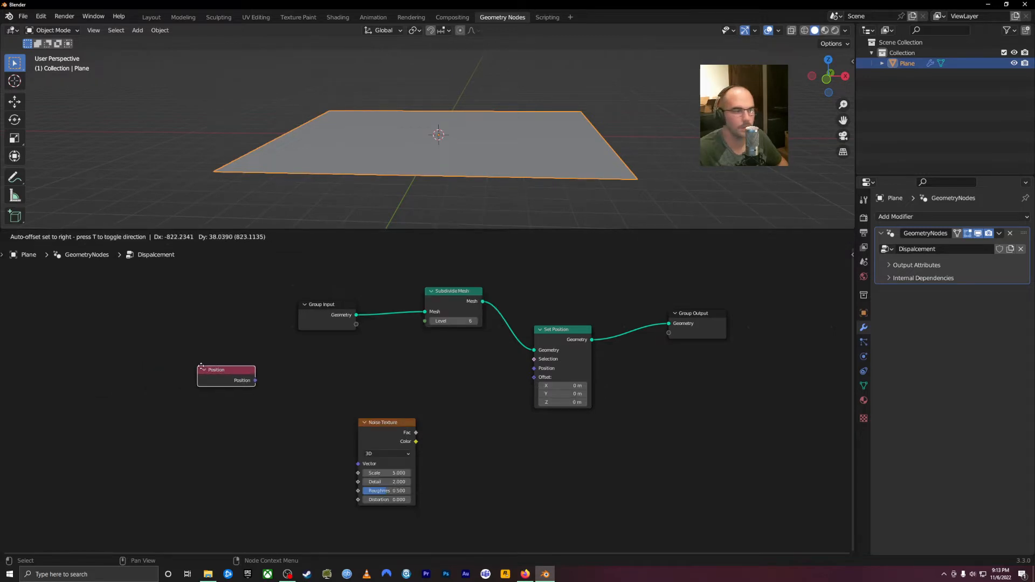
pyautogui.click(376, 354)
pyautogui.moveTo(433, 369); pyautogui.dragTo(404, 380)
# Shift the Position and Noise Texture nodes away from Set Position to leave room for another node between them.
pyautogui.moveTo(389, 422); pyautogui.dragTo(364, 432)
pyautogui.moveTo(377, 367); pyautogui.dragTo(360, 371)
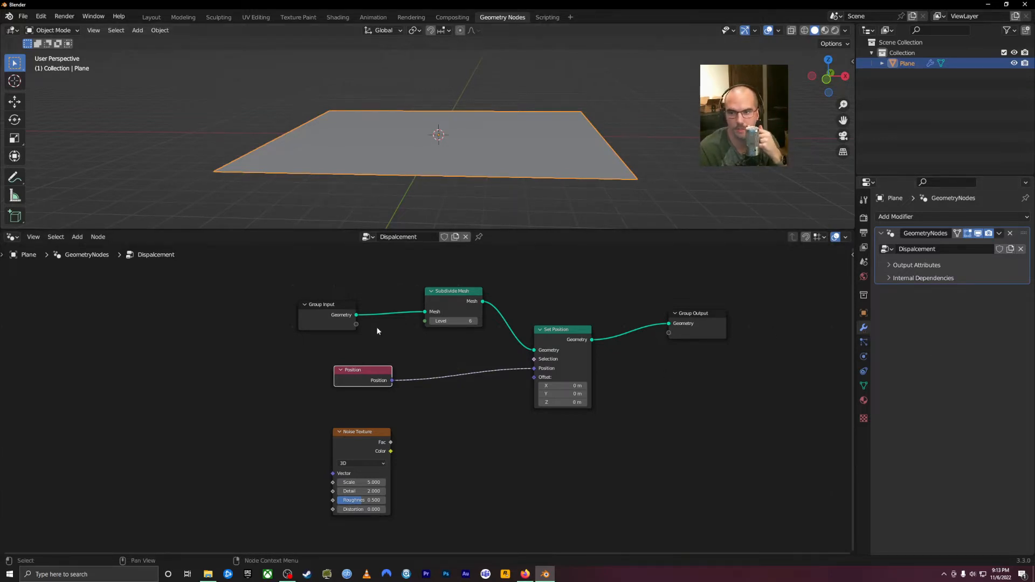
pyautogui.moveTo(370, 368); pyautogui.dragTo(362, 371)
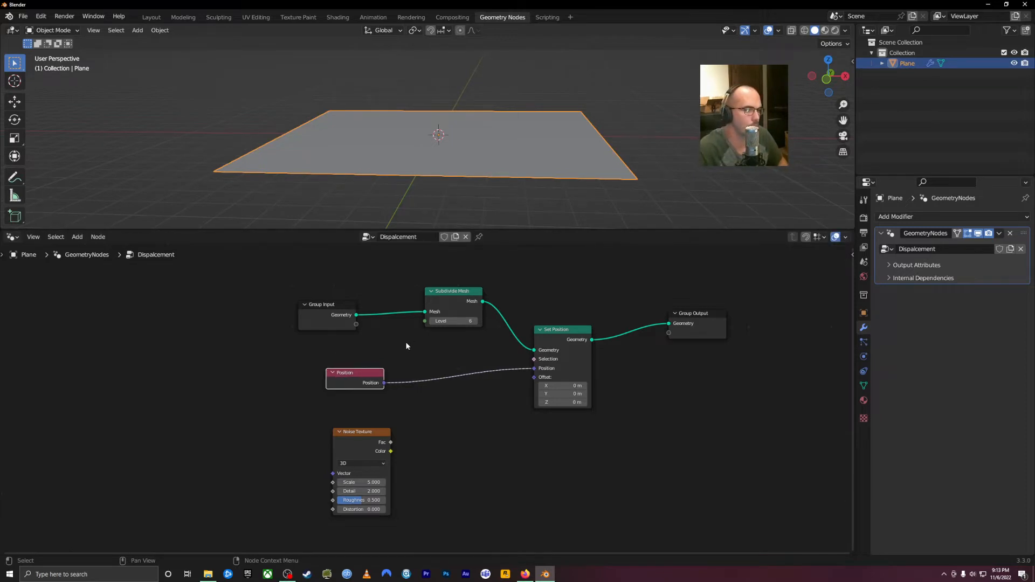
# Insert a Math node into the link between the Position node and Set Position.
pyautogui.hotkey('shift', 'a')
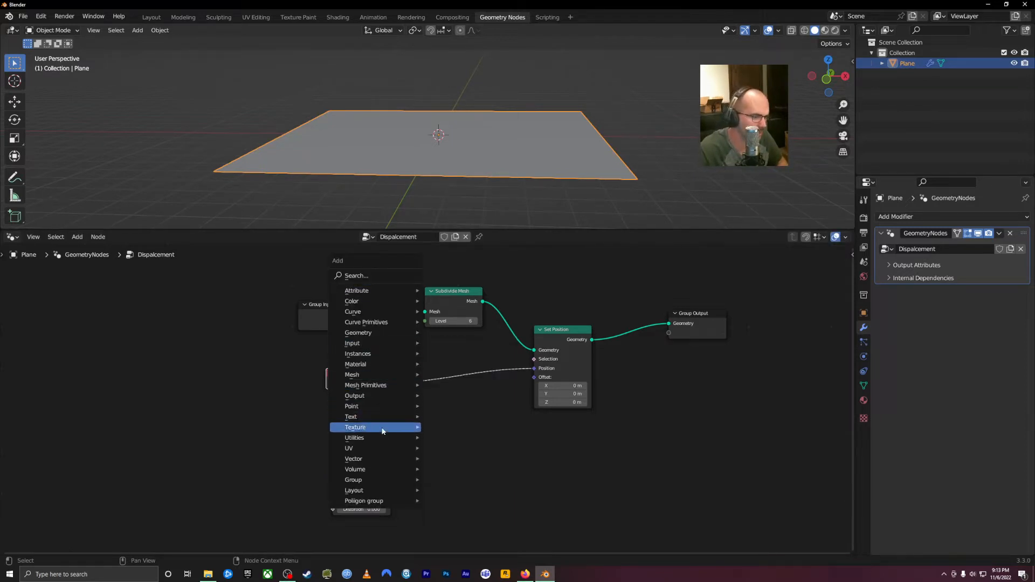
pyautogui.click(370, 276)
pyautogui.write('math')
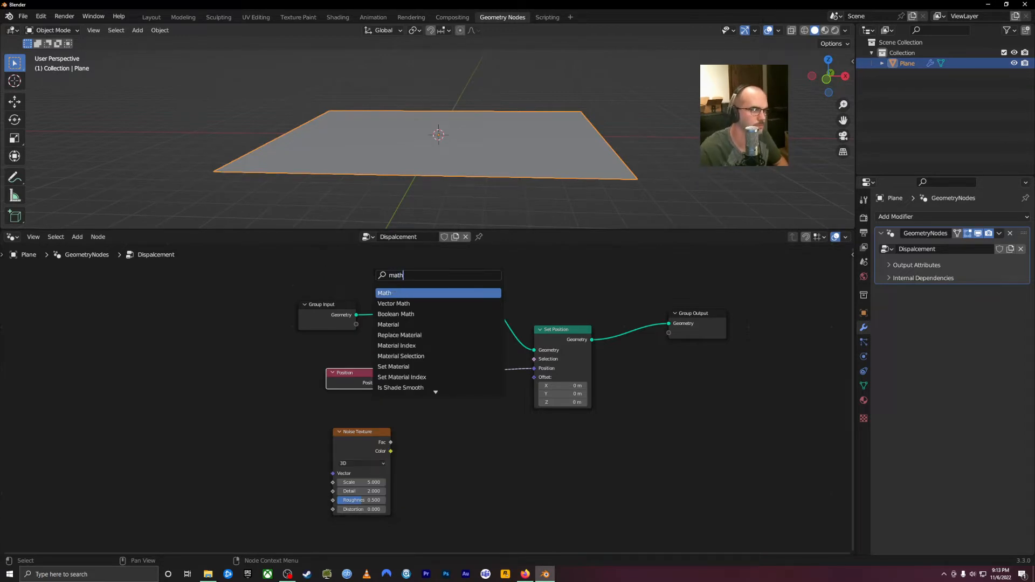
pyautogui.click(407, 293)
pyautogui.click(471, 397)
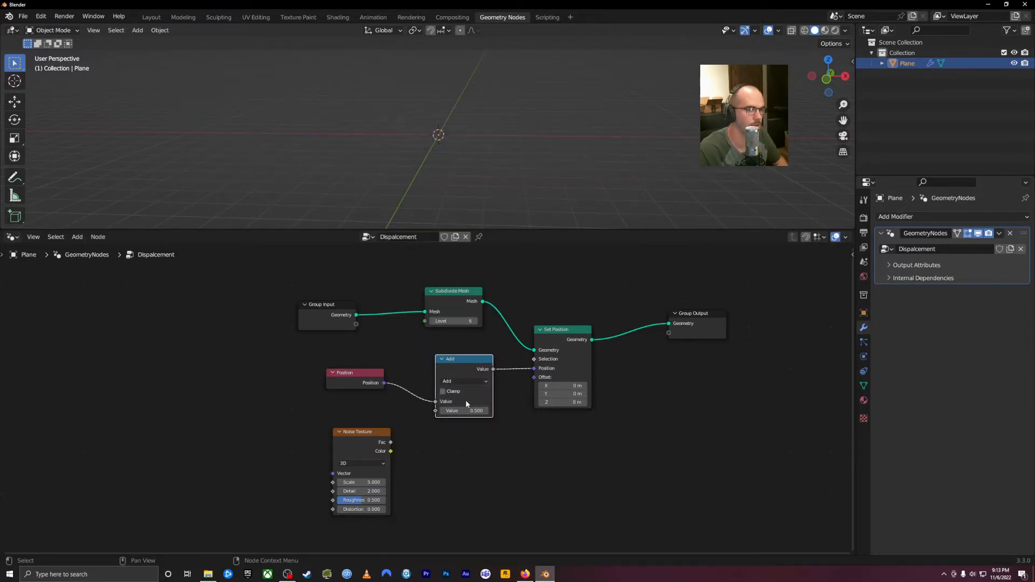
# Try a value of -17 on the Math Add node and delete the node.
pyautogui.moveTo(486, 216); pyautogui.dragTo(478, 192, button='middle')
pyautogui.moveTo(463, 410); pyautogui.dragTo(491, 411)
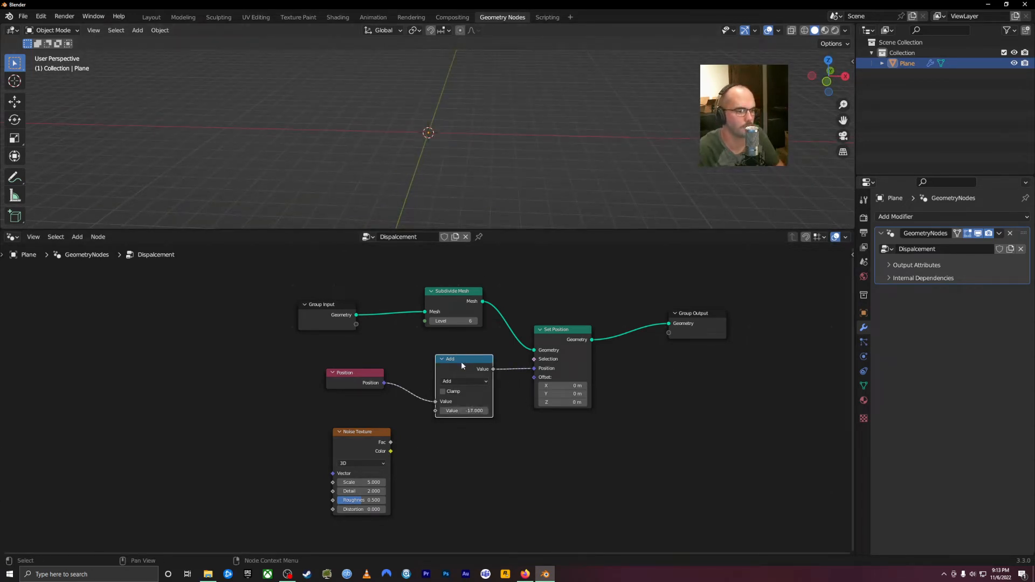
pyautogui.press('x')
pyautogui.moveTo(448, 357); pyautogui.dragTo(458, 348, button='middle')
pyautogui.scroll(8, 438, 159)
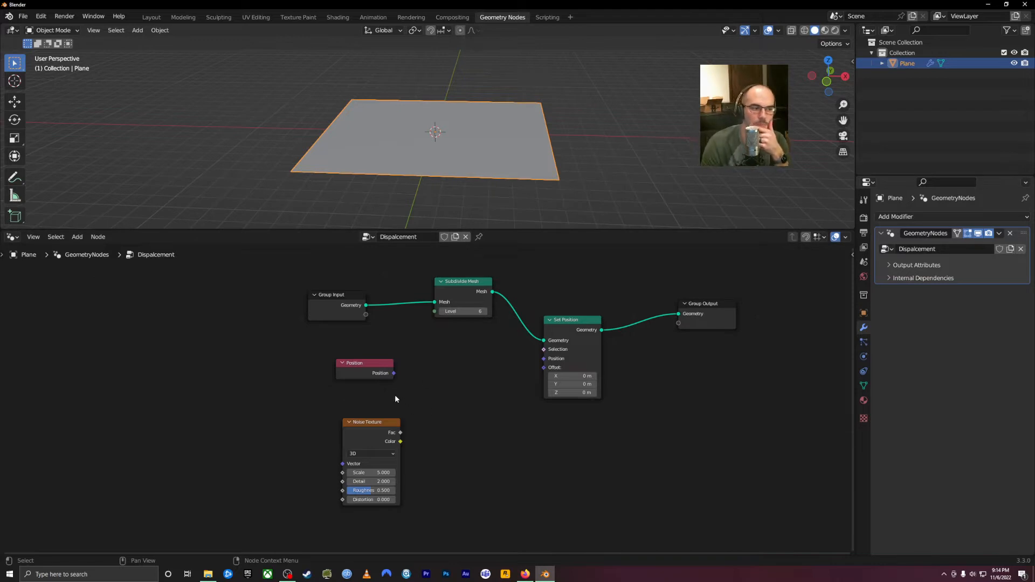
# Add a Vector Math node beside the Position node and connect Position to its first Vector input.
pyautogui.moveTo(394, 373)
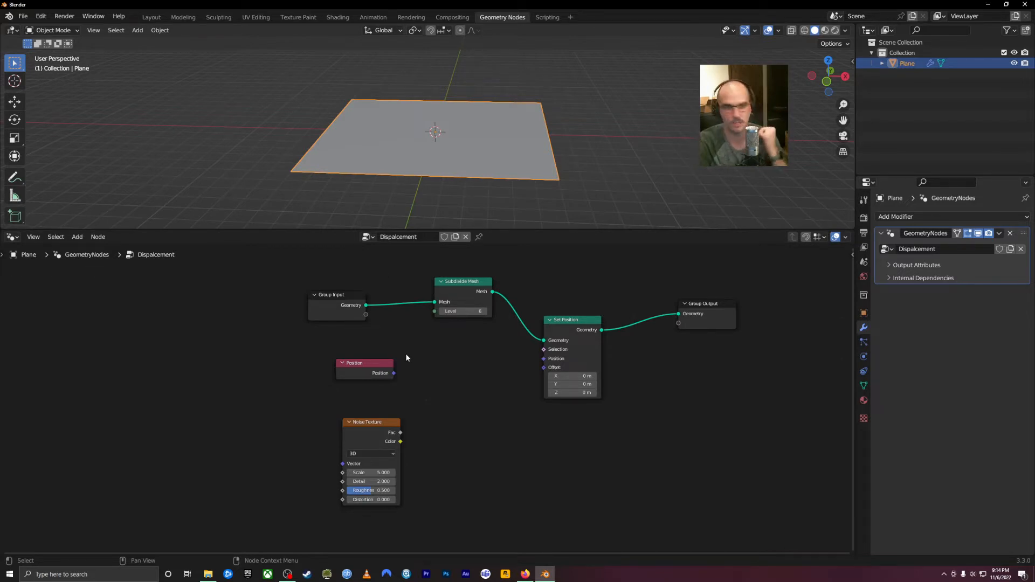
pyautogui.hotkey('shift', 'a')
pyautogui.moveTo(463, 522)
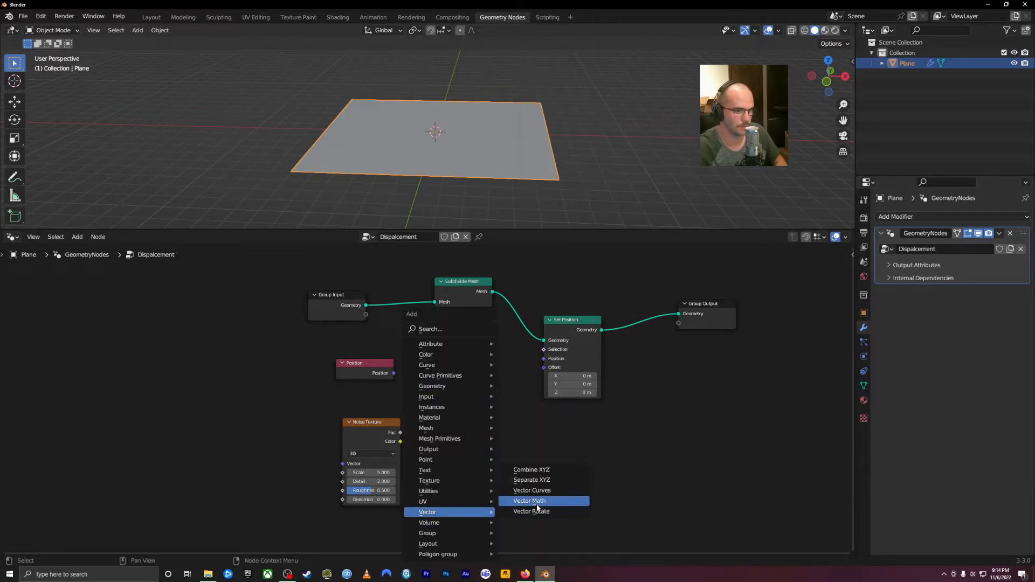
pyautogui.click(543, 503)
pyautogui.click(429, 349)
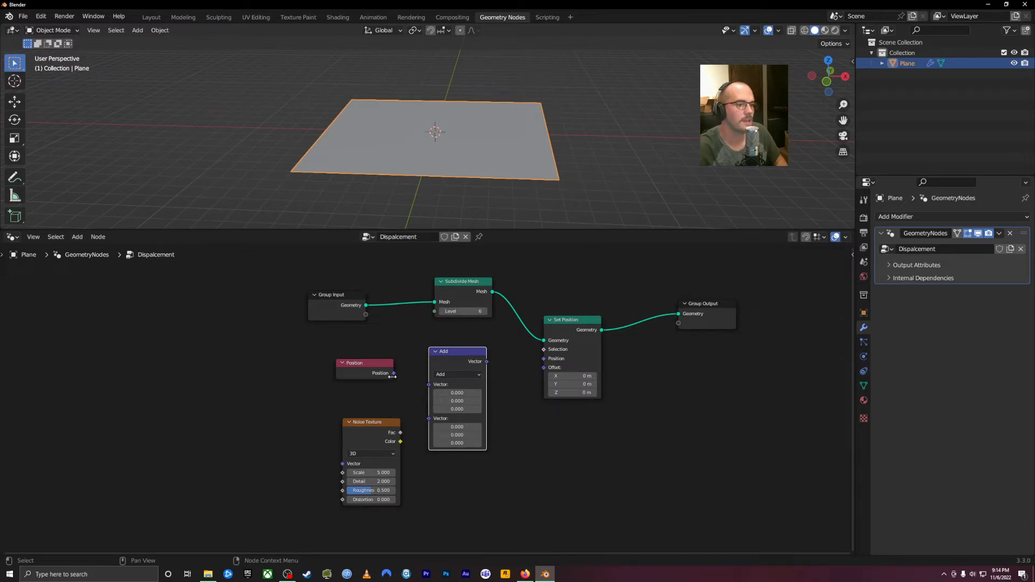
pyautogui.moveTo(393, 373); pyautogui.dragTo(433, 388)
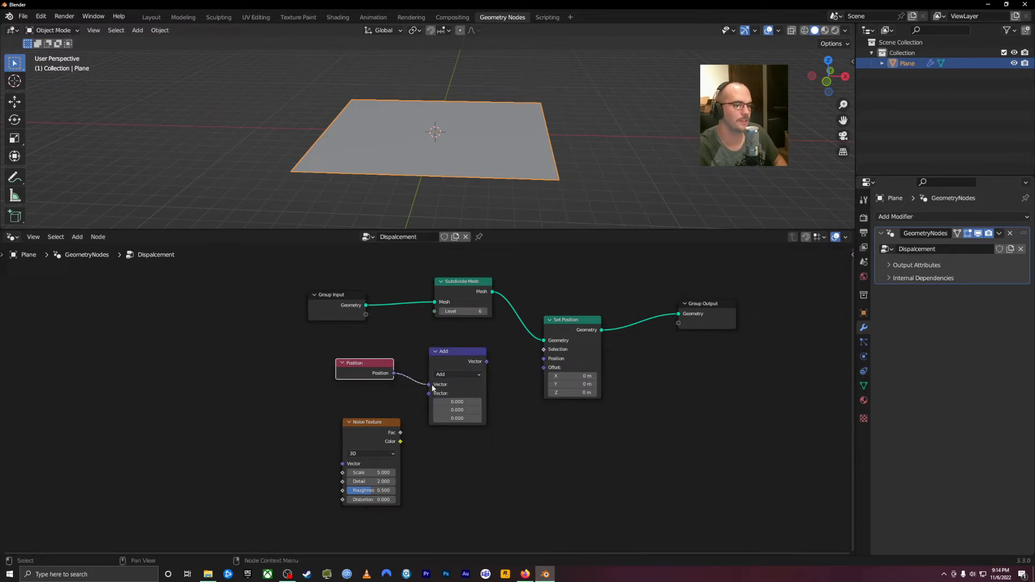
# Keep the Vector Math operation at Add and connect its Vector output to the Position input of Set Position.
pyautogui.click(461, 373)
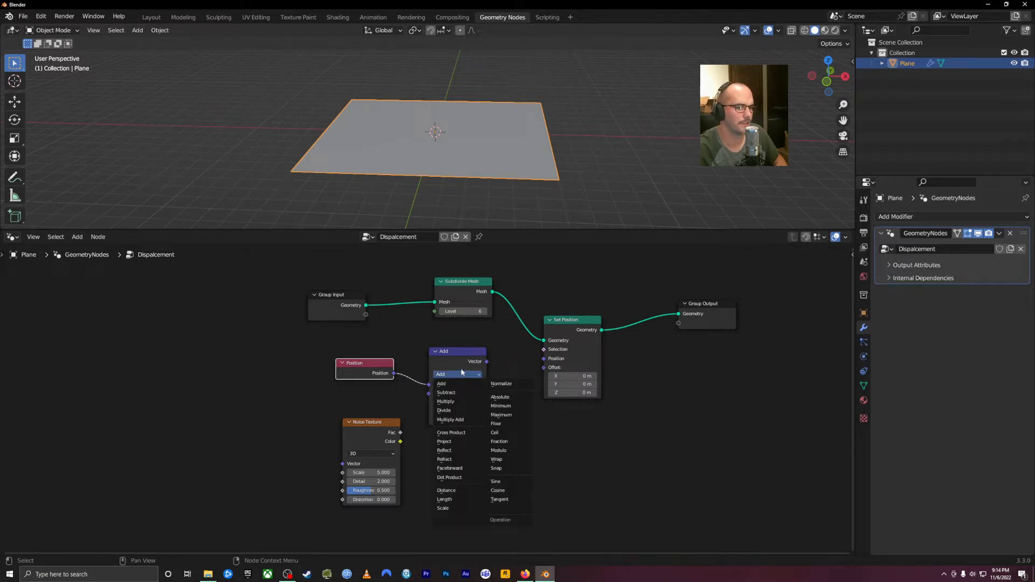
pyautogui.click(460, 372)
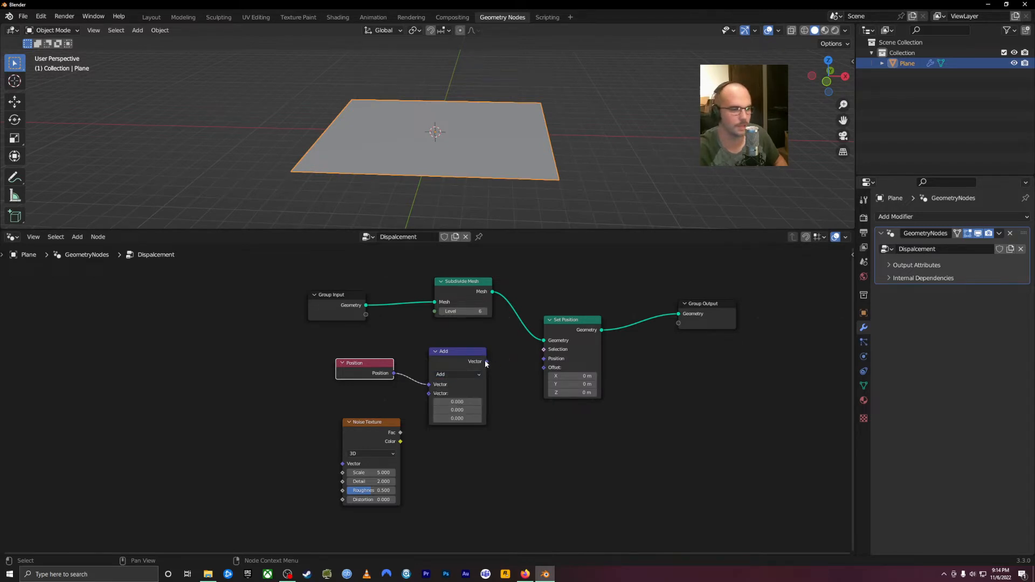
pyautogui.moveTo(454, 353); pyautogui.dragTo(460, 344)
pyautogui.moveTo(379, 422); pyautogui.dragTo(354, 417)
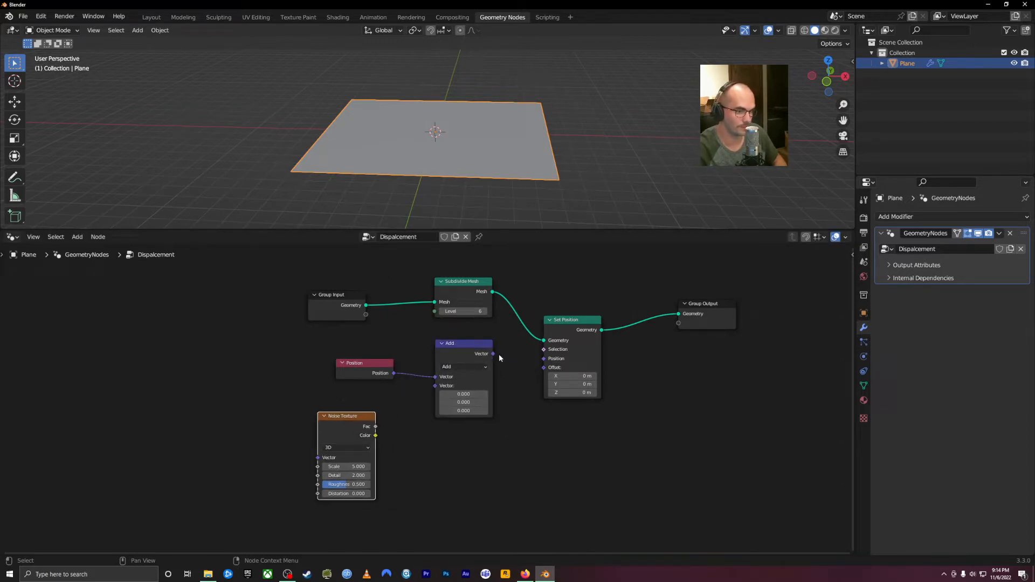
pyautogui.moveTo(493, 354); pyautogui.dragTo(543, 358)
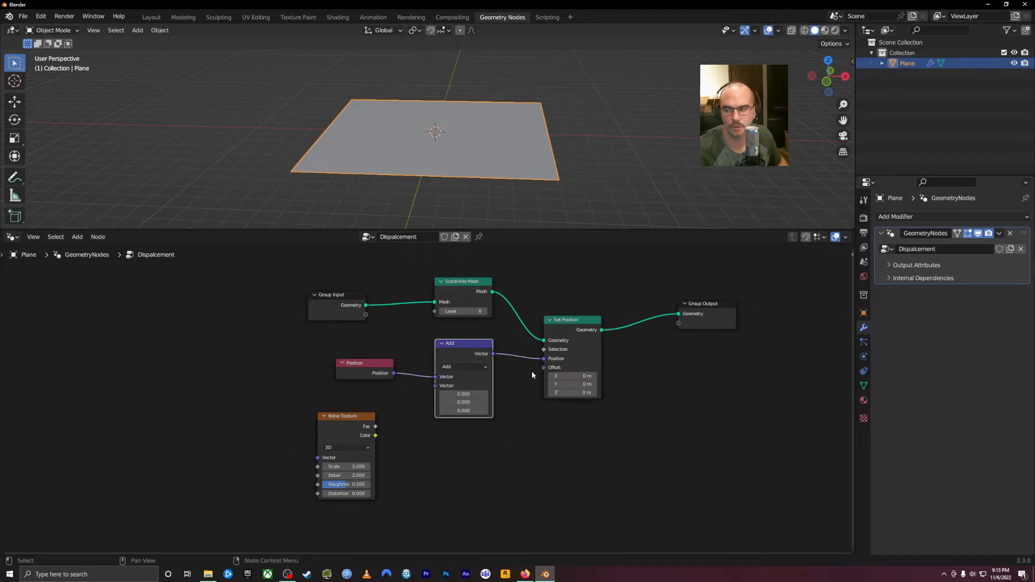
# Tidy the layout by aligning the Position and Noise Texture nodes in a column beside the Vector Math Add node.
pyautogui.moveTo(364, 364); pyautogui.dragTo(351, 362)
pyautogui.moveTo(456, 344); pyautogui.dragTo(456, 348)
pyautogui.moveTo(349, 418); pyautogui.dragTo(355, 408)
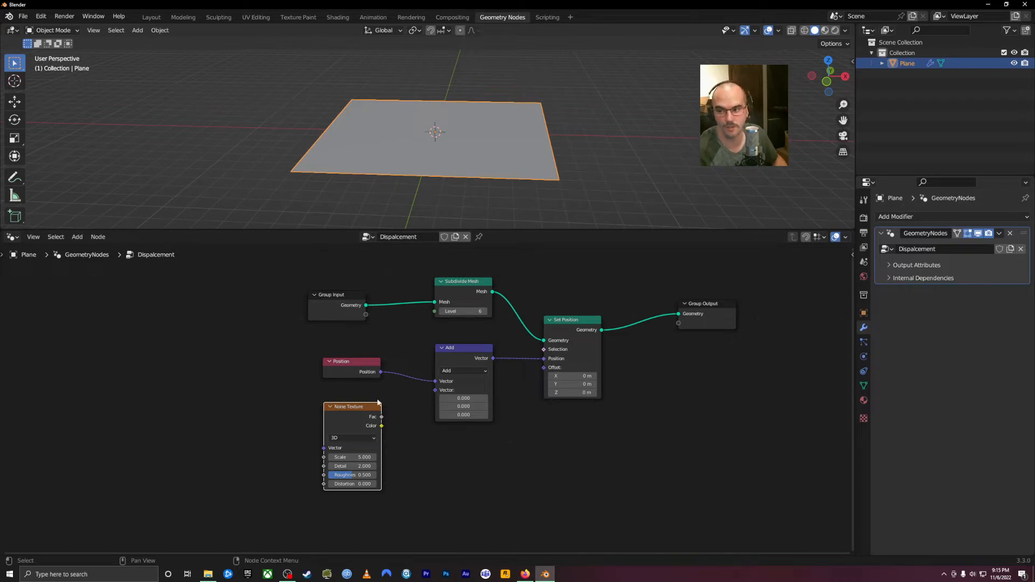
# Connect the Noise Texture's Fac output to the second Vector input of the Add node and inspect the displaced plane.
pyautogui.moveTo(382, 418); pyautogui.dragTo(435, 390)
pyautogui.moveTo(529, 153)
pyautogui.mouseDown(button='middle')
pyautogui.moveTo(542, 128)
pyautogui.moveTo(550, 134)
pyautogui.moveTo(531, 166)
pyautogui.mouseUp(button='middle')
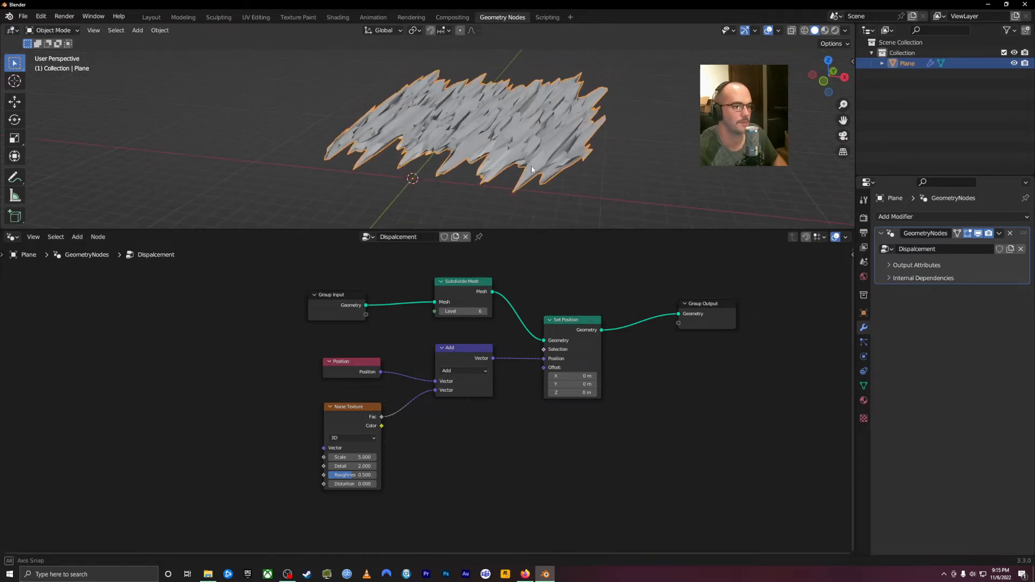
pyautogui.scroll(2, 532, 157)
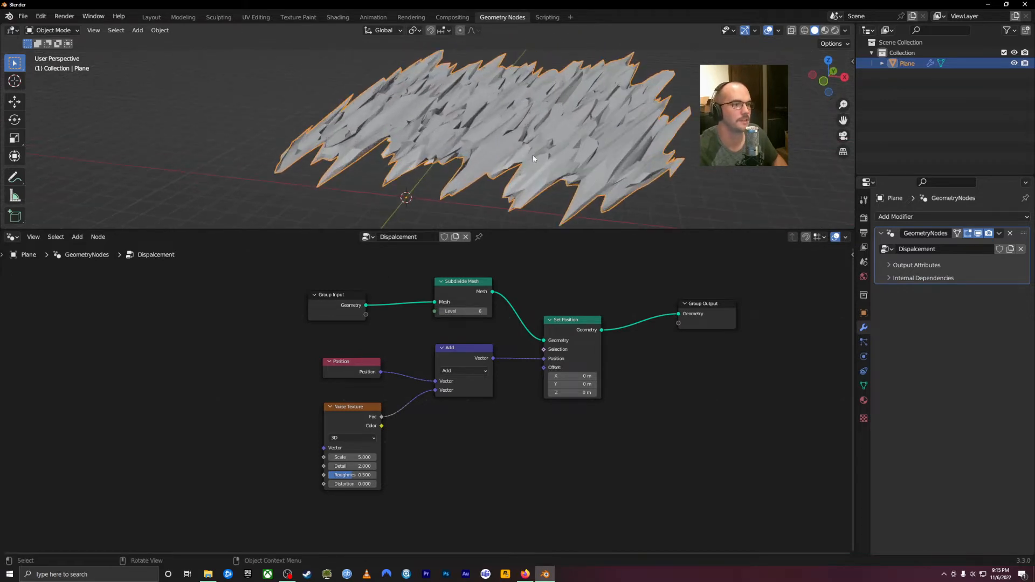
# Try lower Subdivide Mesh levels such as 4 and 5, and return the level to 6.
pyautogui.click(442, 311)
pyautogui.click(485, 312)
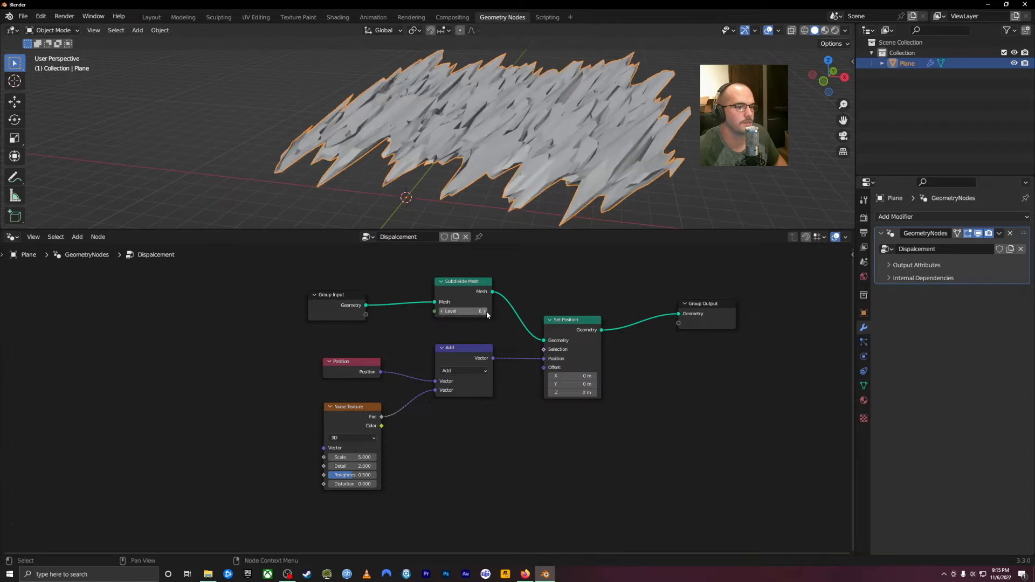
pyautogui.click(442, 312)
pyautogui.click(442, 311)
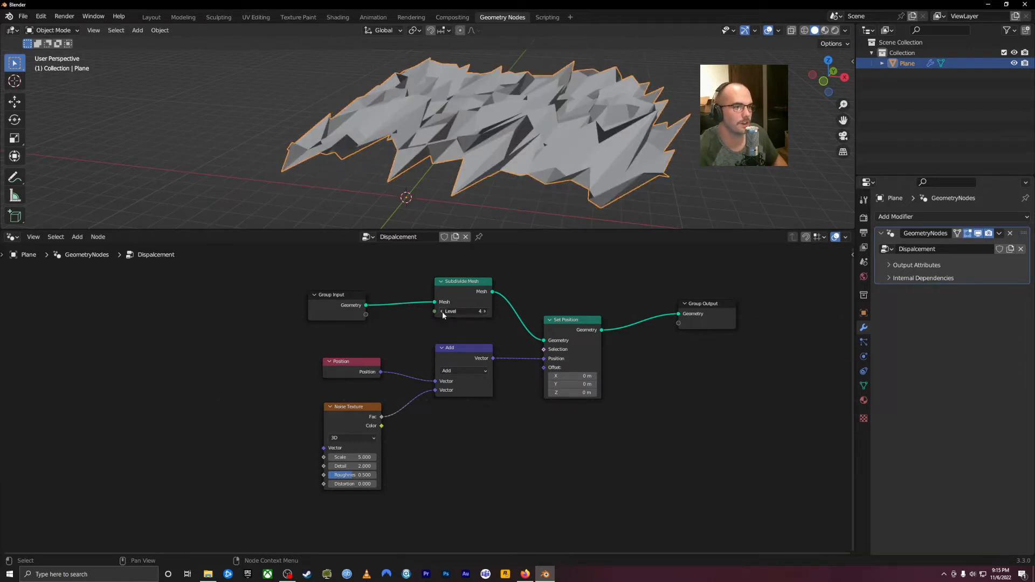
pyautogui.click(442, 311)
pyautogui.click(485, 312)
pyautogui.click(485, 311)
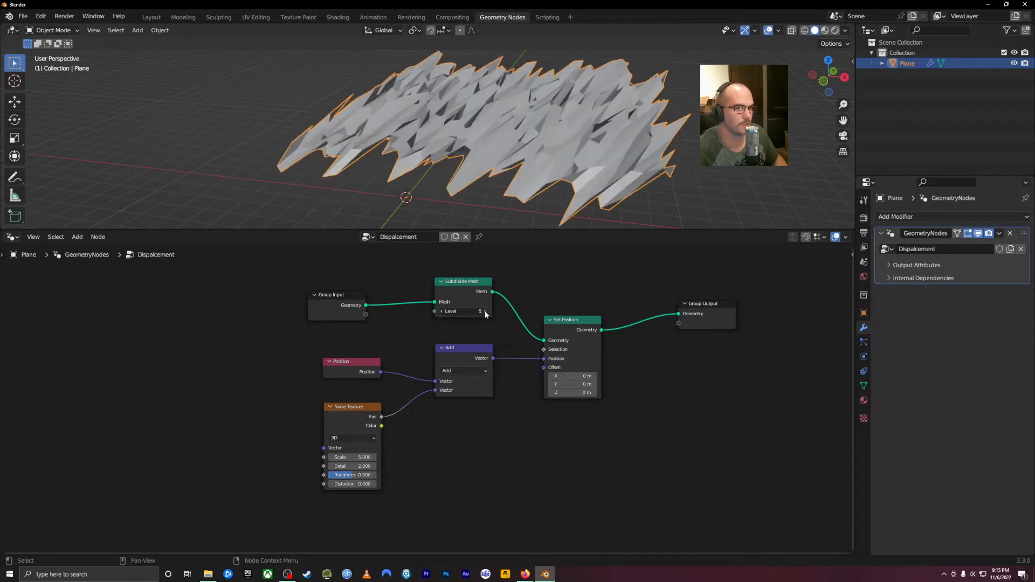
pyautogui.click(485, 312)
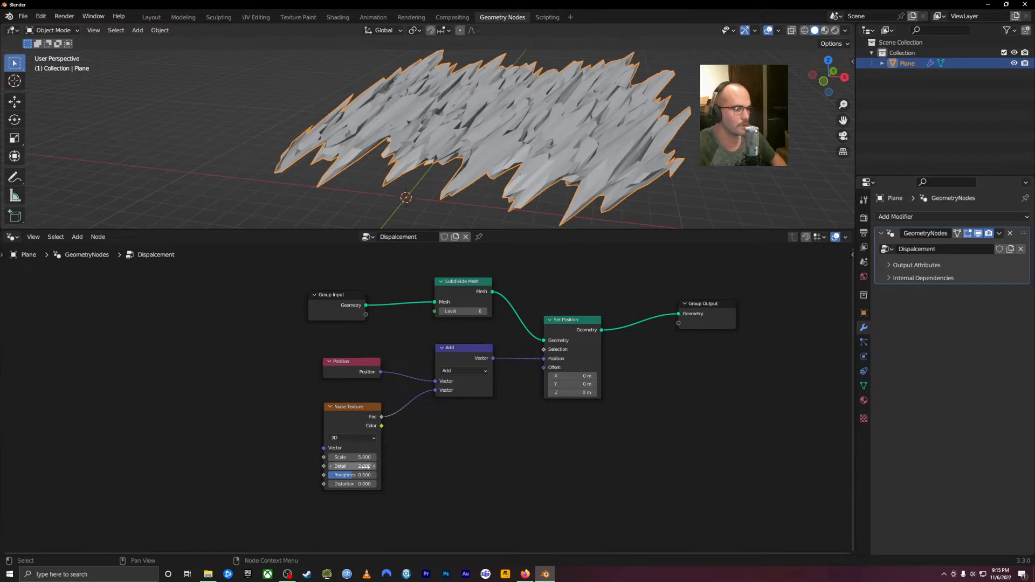
# Set the Noise Texture scale to 1.4 and make the 3D viewport slightly taller.
pyautogui.moveTo(356, 457); pyautogui.dragTo(306, 457)
pyautogui.moveTo(587, 208); pyautogui.dragTo(417, 135, button='middle')
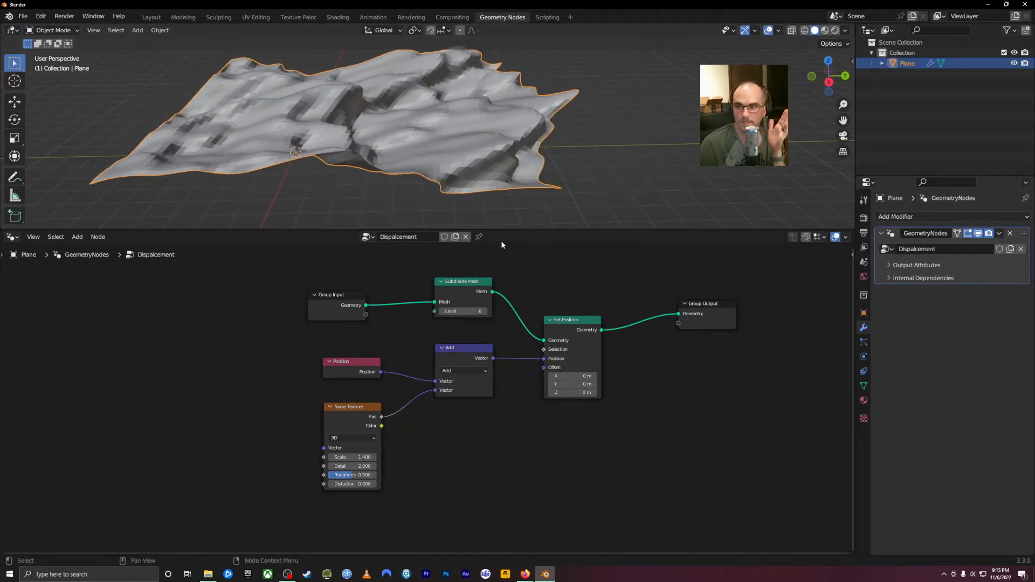
pyautogui.moveTo(513, 229); pyautogui.dragTo(512, 250)
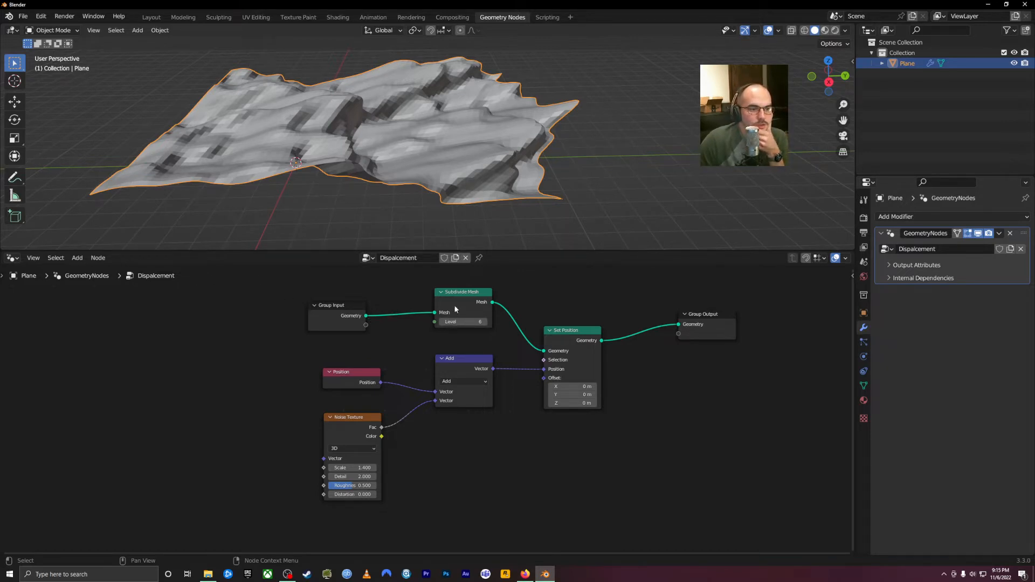
# Spread out the Subdivide Mesh, Set Position and Position nodes for a clearer layout.
pyautogui.moveTo(480, 296); pyautogui.dragTo(471, 294)
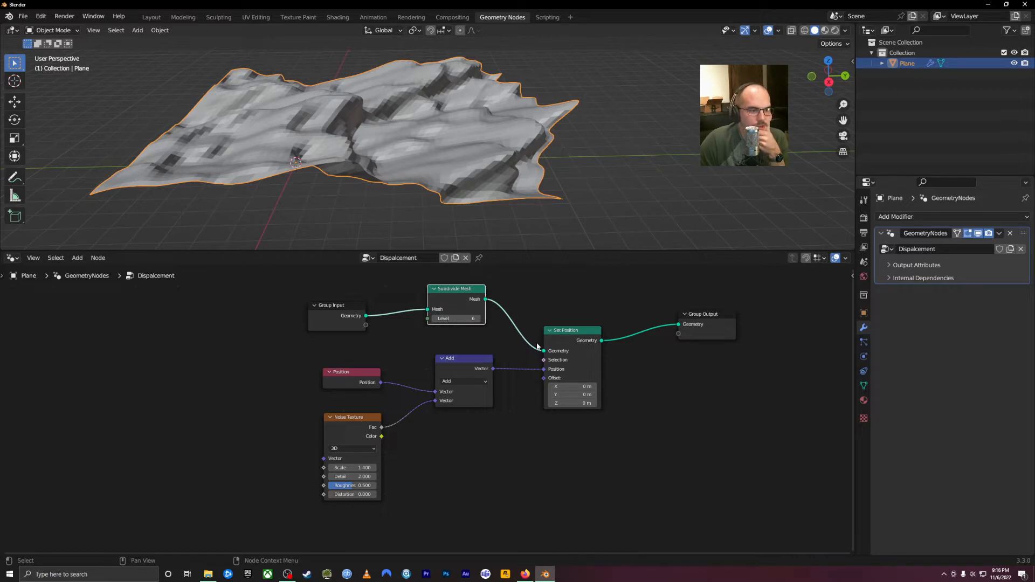
pyautogui.moveTo(576, 338)
pyautogui.mouseDown()
pyautogui.moveTo(576, 317)
pyautogui.moveTo(584, 320)
pyautogui.mouseUp()
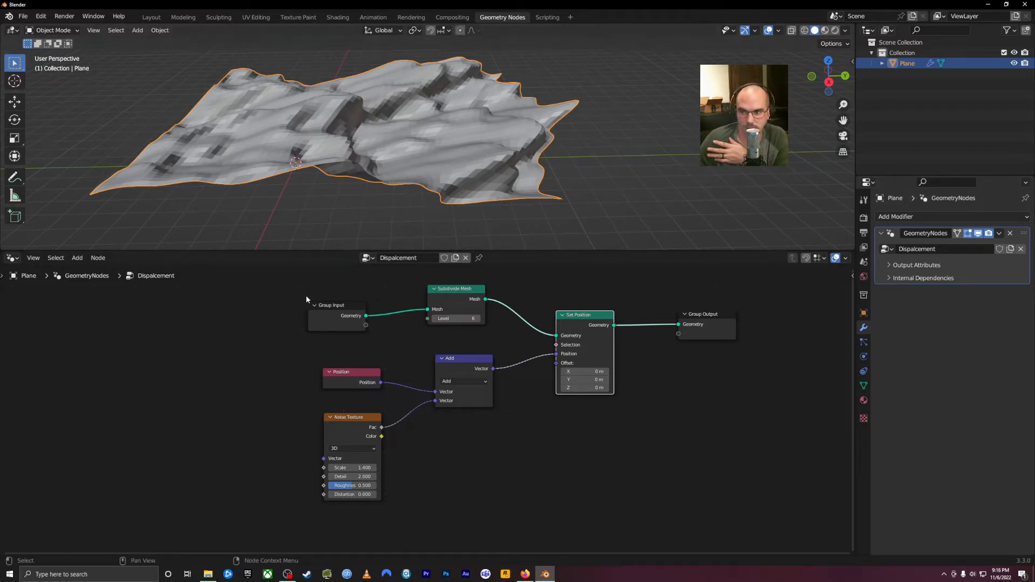
pyautogui.moveTo(340, 376); pyautogui.dragTo(335, 355)
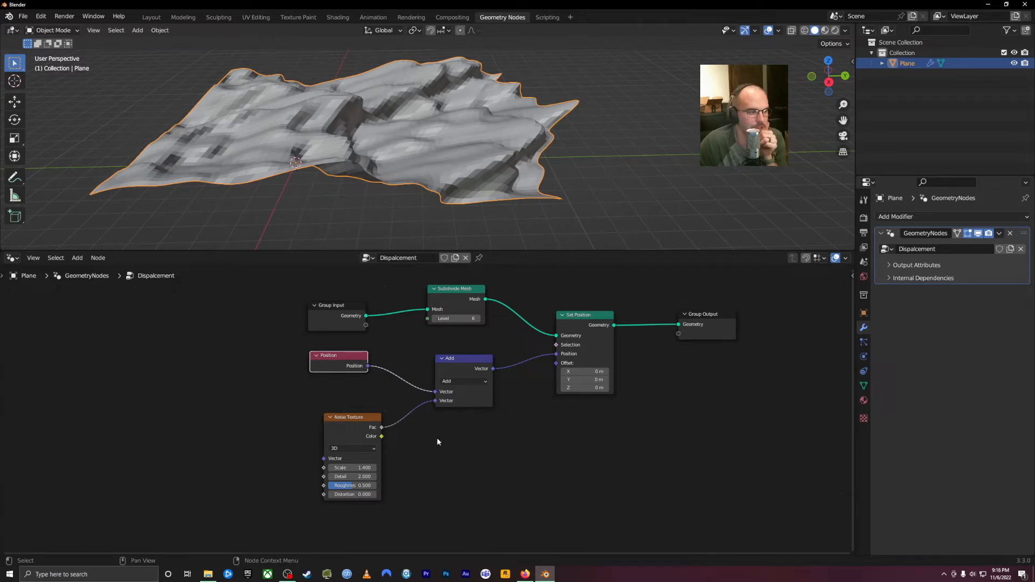
pyautogui.click(364, 449)
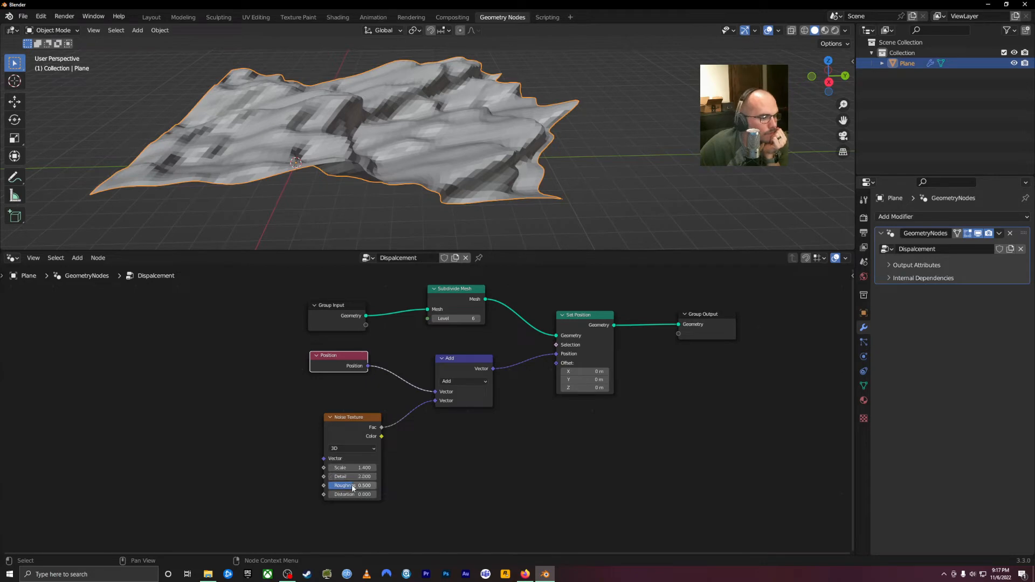
# Set the Noise Texture scale to 1.1 and detail to 1.5, and apply Shade Smooth to the plane.
pyautogui.moveTo(352, 469)
pyautogui.mouseDown()
pyautogui.moveTo(334, 468)
pyautogui.moveTo(436, 468)
pyautogui.moveTo(349, 476)
pyautogui.mouseUp()
pyautogui.rightClick(393, 157)
pyautogui.click(393, 156)
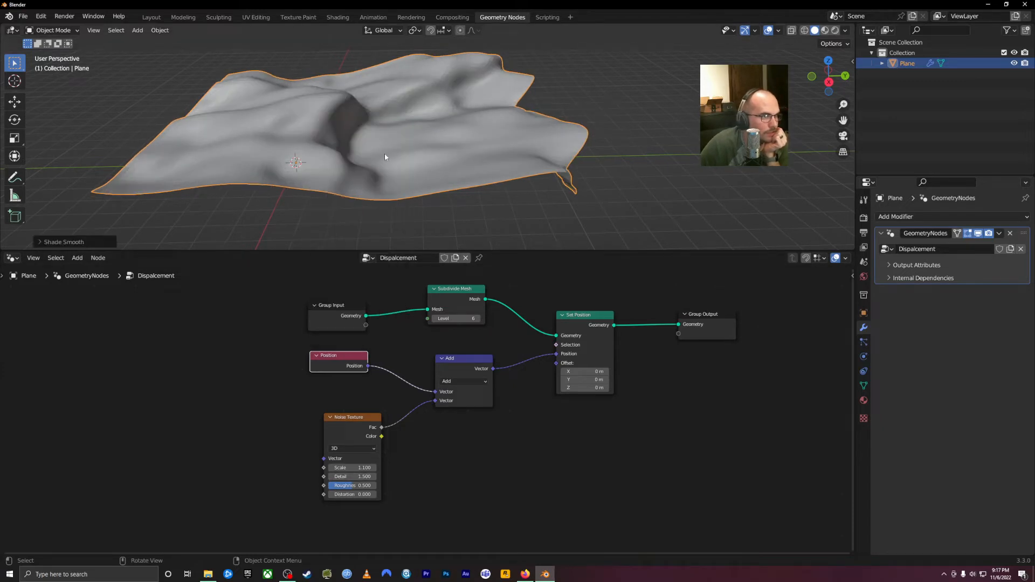
# Set the Noise Texture scale to 1.6, detail to 1.3, roughness to 0.753 and distortion to 0.
pyautogui.moveTo(352, 467); pyautogui.dragTo(366, 494)
pyautogui.click(353, 494)
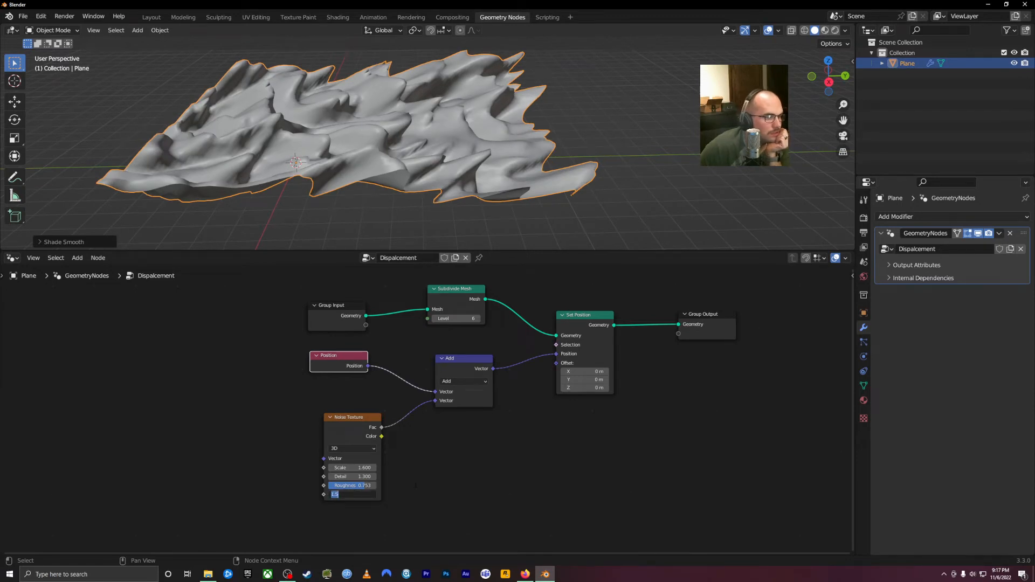
pyautogui.write('0')
pyautogui.press('Return')
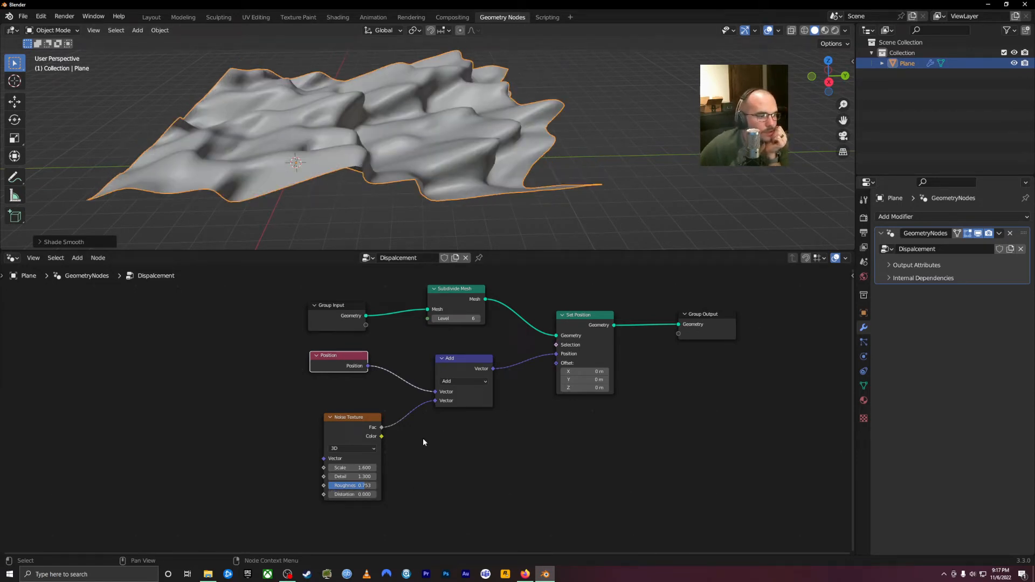
# Move the Noise Texture node farther from the Add node and examine the diagonal displacement of the surface.
pyautogui.moveTo(341, 417); pyautogui.dragTo(318, 416)
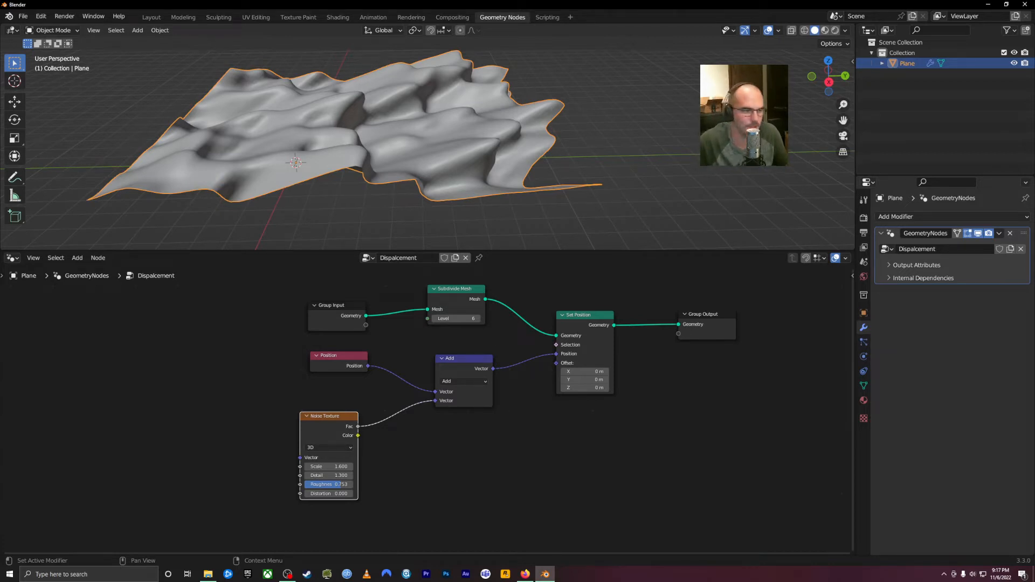
pyautogui.moveTo(610, 124); pyautogui.dragTo(312, 133, button='middle')
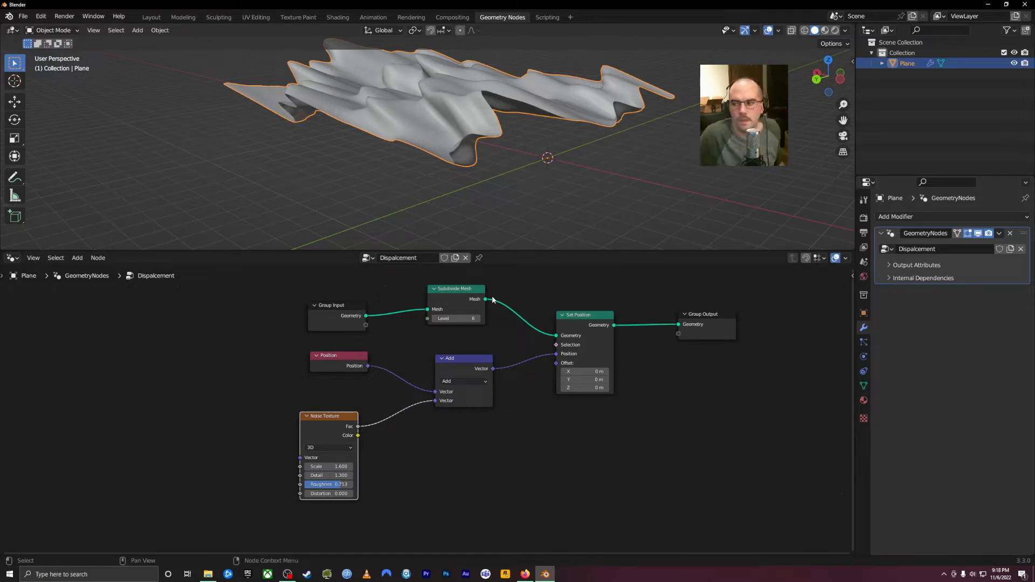
pyautogui.moveTo(356, 425); pyautogui.dragTo(336, 412)
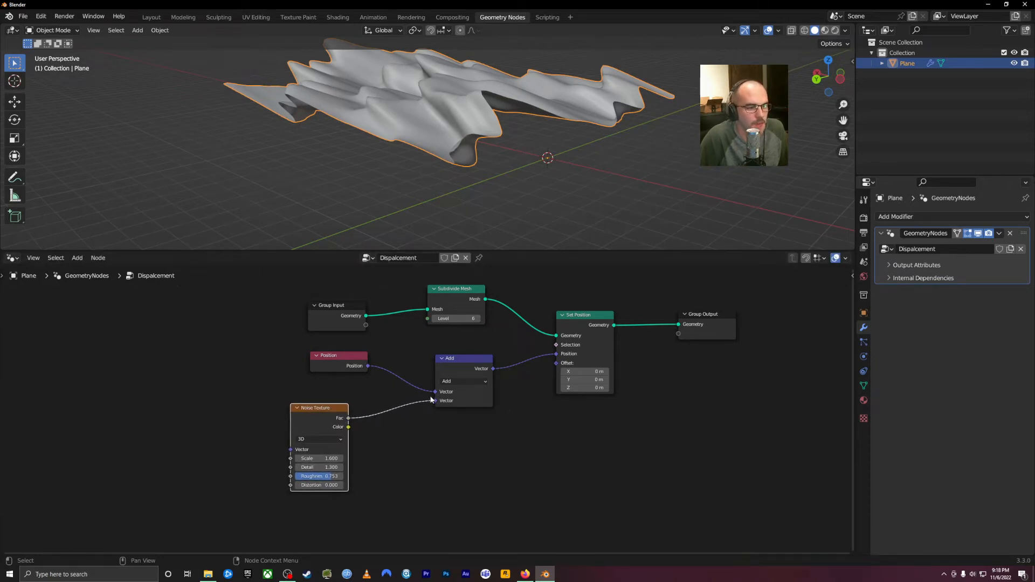
pyautogui.moveTo(578, 209); pyautogui.dragTo(525, 137, button='middle')
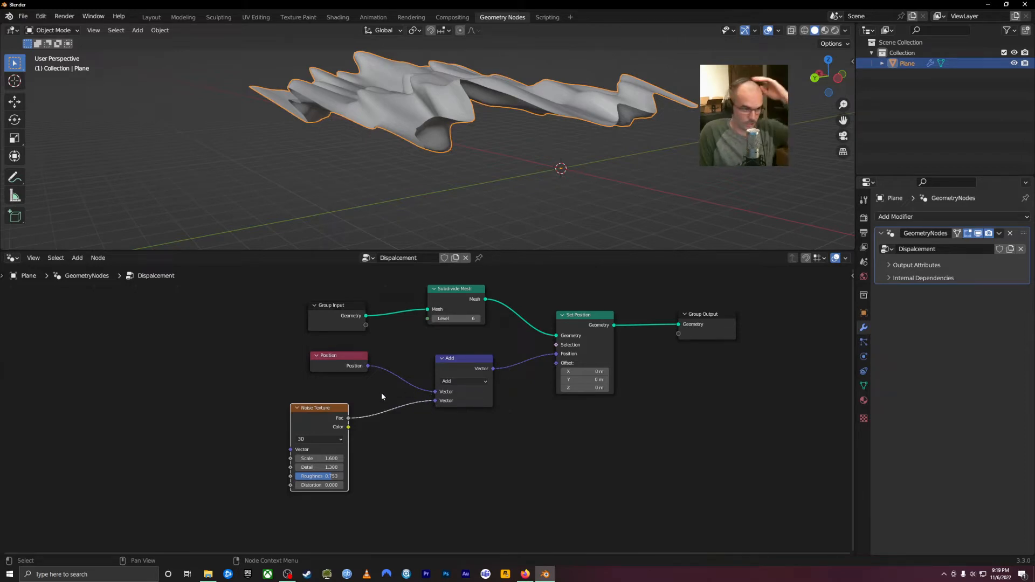
# Insert a Combine XYZ node between Noise Texture and Add, with the noise Fac feeding its X input.
pyautogui.hotkey('shift', 'a')
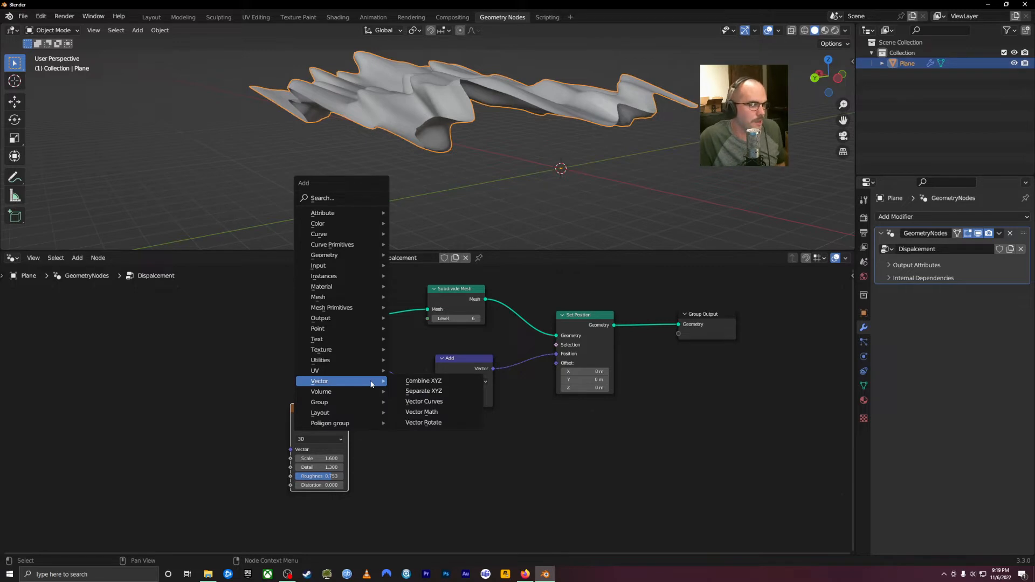
pyautogui.click(427, 381)
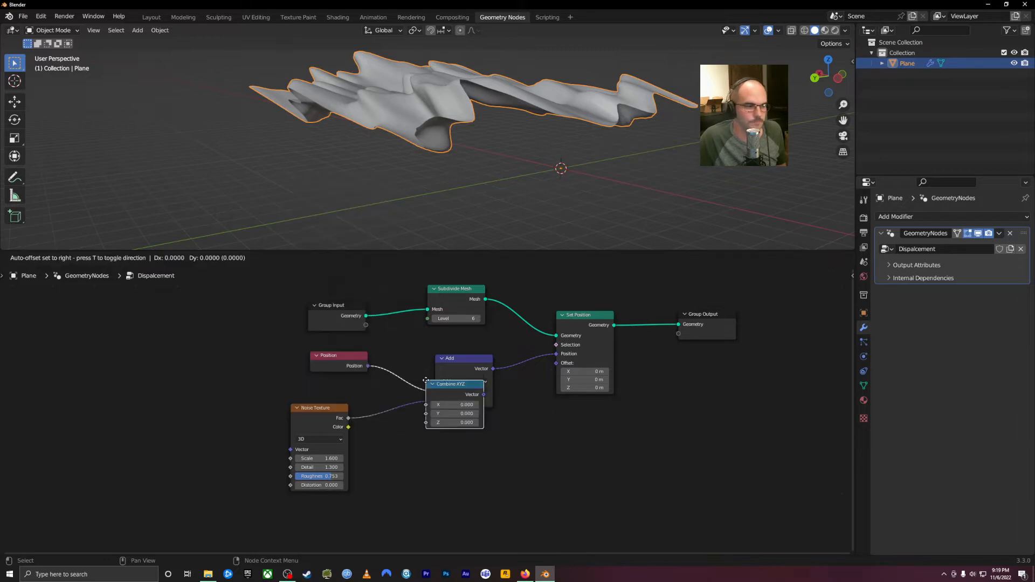
pyautogui.click(371, 408)
pyautogui.moveTo(333, 408); pyautogui.dragTo(314, 422)
pyautogui.moveTo(392, 418); pyautogui.dragTo(380, 422)
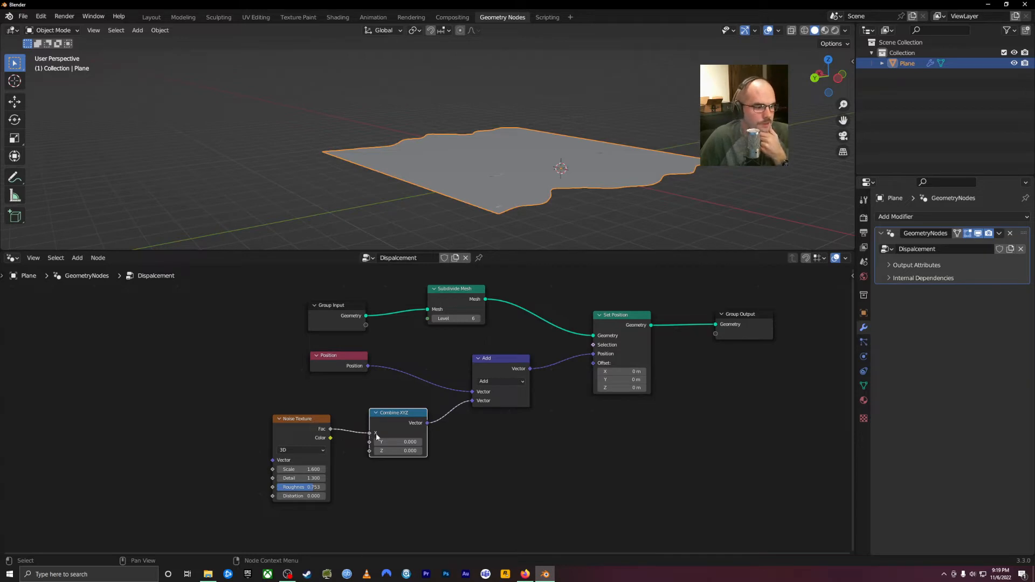
pyautogui.moveTo(500, 249)
pyautogui.mouseDown(button='middle')
pyautogui.moveTo(592, 208)
pyautogui.moveTo(617, 214)
pyautogui.mouseUp(button='middle')
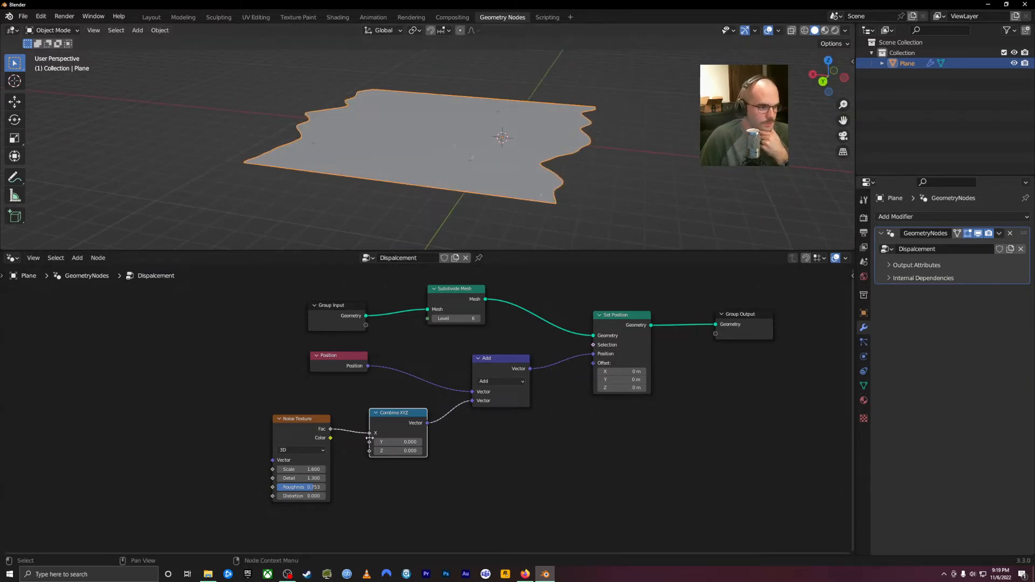
# Move the noise Fac link from the X input to the Z input of Combine XYZ and inspect the surface.
pyautogui.moveTo(369, 433); pyautogui.dragTo(372, 453)
pyautogui.moveTo(570, 147); pyautogui.dragTo(477, 139, button='middle')
pyautogui.scroll(-4, 448, 117)
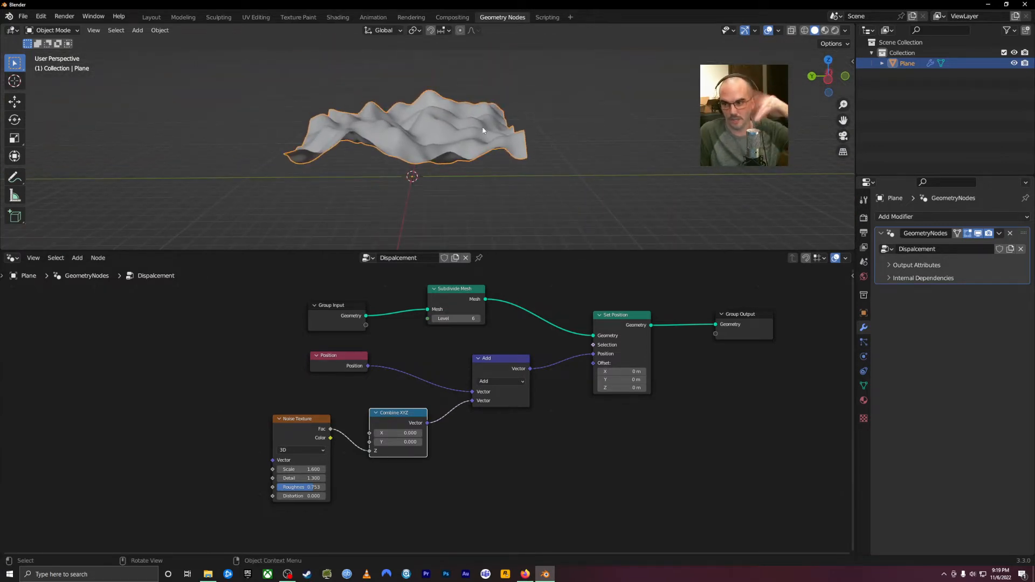
# Try feeding the noise Fac into X, Y and Z of Combine XYZ, and restore the connection to Z only.
pyautogui.moveTo(331, 429); pyautogui.dragTo(373, 435)
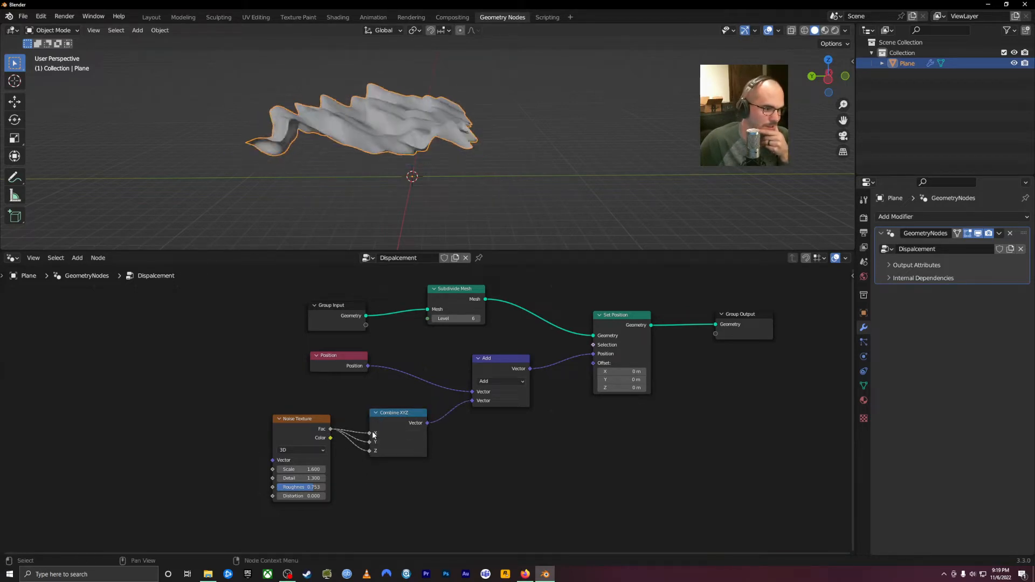
pyautogui.scroll(2, 367, 427)
pyautogui.moveTo(410, 146); pyautogui.dragTo(520, 113, button='middle')
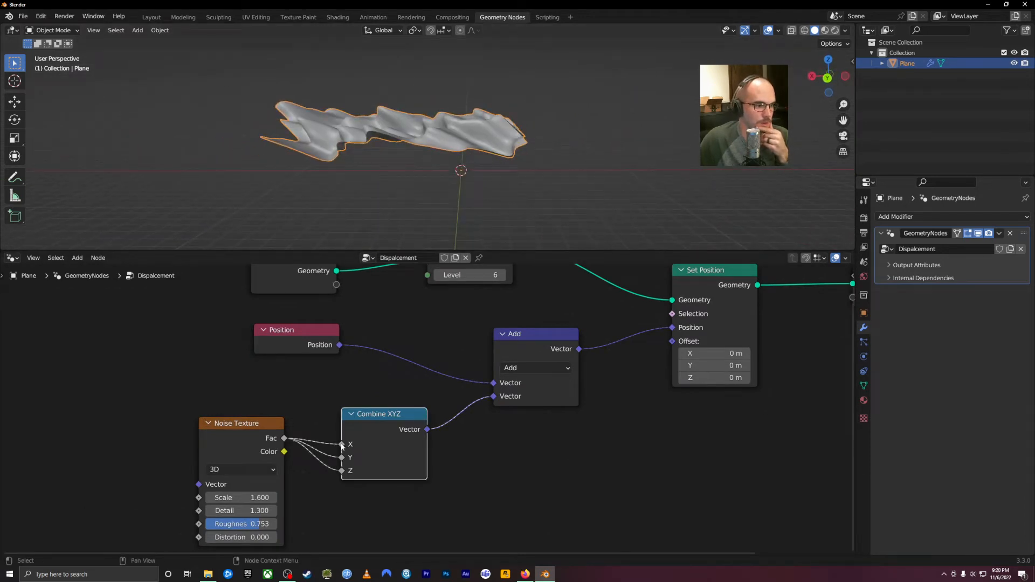
pyautogui.moveTo(342, 445); pyautogui.dragTo(327, 450)
pyautogui.moveTo(480, 169); pyautogui.dragTo(467, 211, button='middle')
pyautogui.moveTo(497, 157); pyautogui.dragTo(439, 154, button='middle')
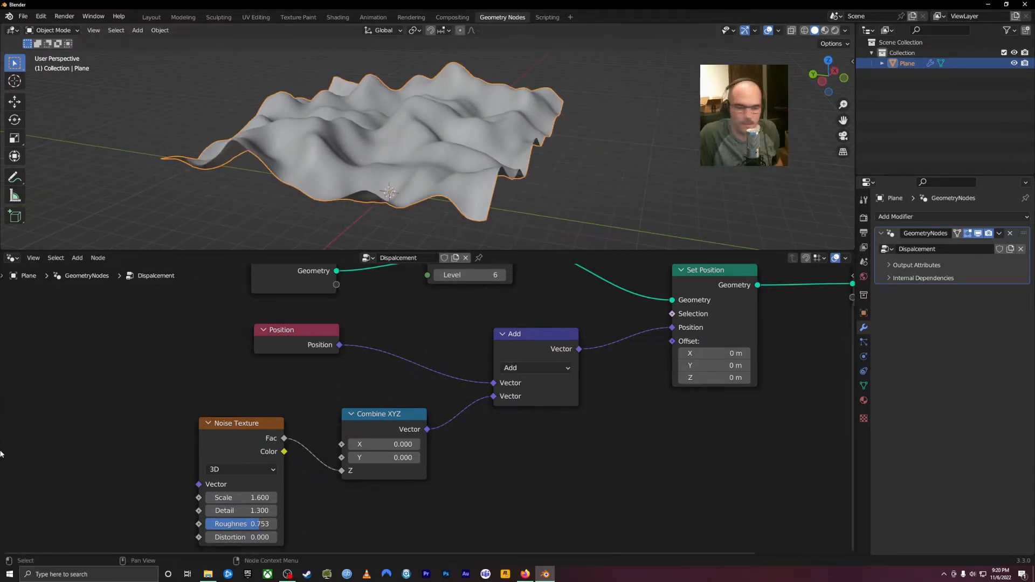
# Set the Noise Texture scale to 1 and detail to 2.2, and widen the gap between it and Combine XYZ.
pyautogui.moveTo(225, 510)
pyautogui.mouseDown()
pyautogui.moveTo(273, 511)
pyautogui.moveTo(208, 501)
pyautogui.moveTo(225, 500)
pyautogui.mouseUp()
pyautogui.moveTo(368, 144); pyautogui.dragTo(437, 135, button='middle')
pyautogui.moveTo(248, 429); pyautogui.dragTo(217, 433)
pyautogui.moveTo(382, 416); pyautogui.dragTo(411, 413)
pyautogui.moveTo(232, 422); pyautogui.dragTo(228, 428)
pyautogui.moveTo(409, 178); pyautogui.dragTo(413, 144, button='middle')
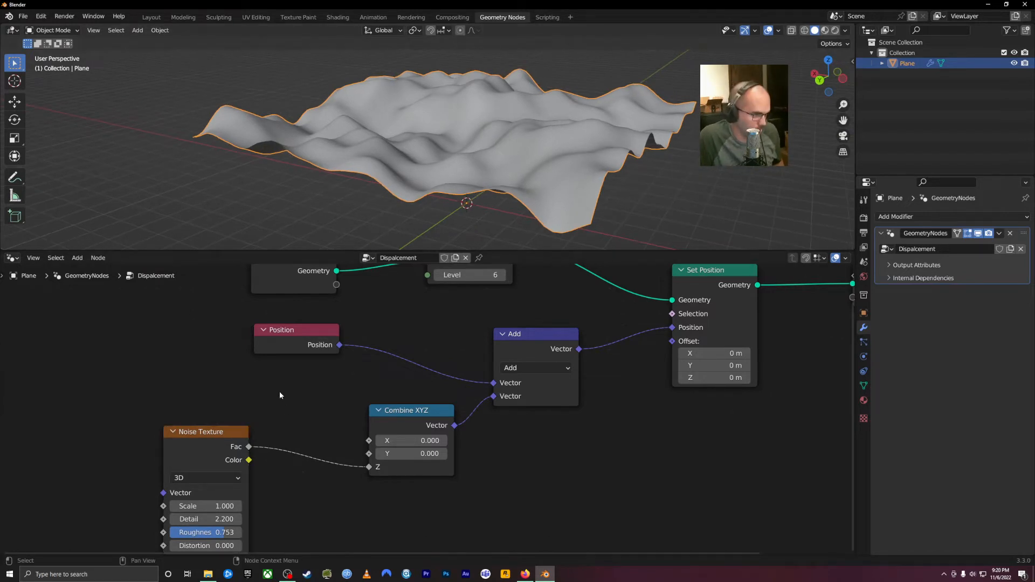
# Insert a ColorRamp node on the link between Noise Texture and Combine XYZ, and space the nodes apart.
pyautogui.hotkey('shift', 'a')
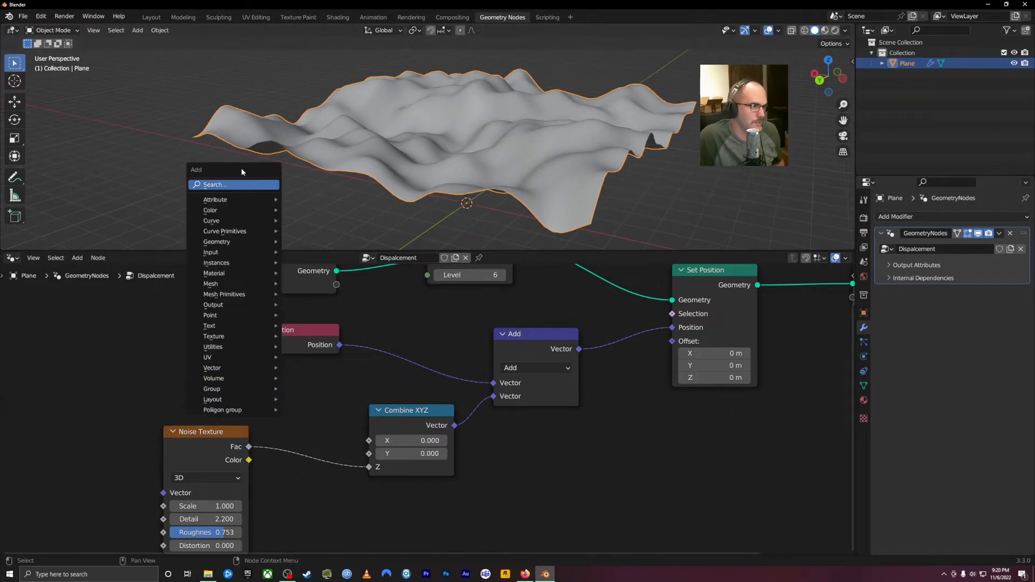
pyautogui.click(238, 185)
pyautogui.write('co')
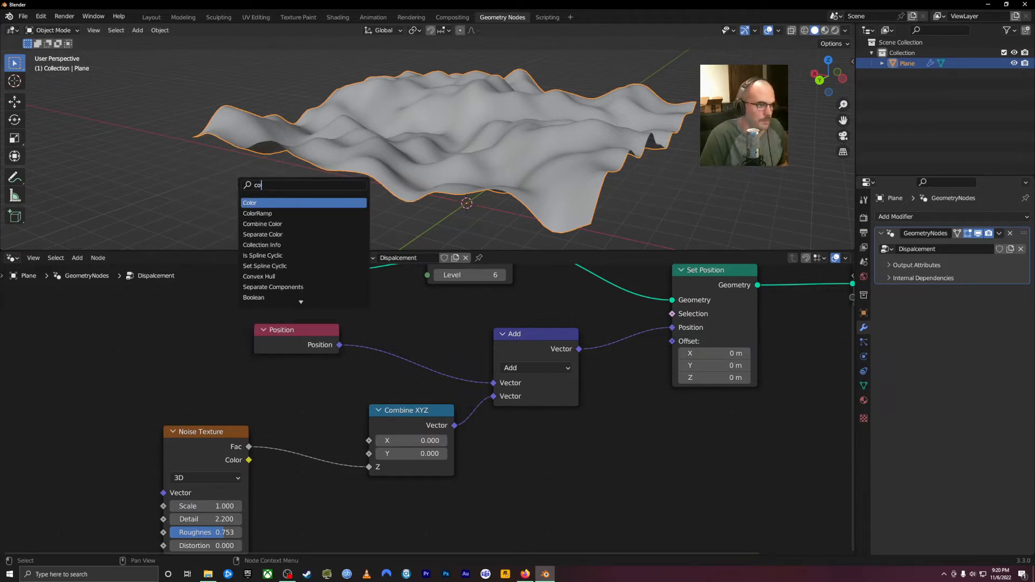
pyautogui.press('Down')
pyautogui.press('Down')
pyautogui.press('Up')
pyautogui.press('Return')
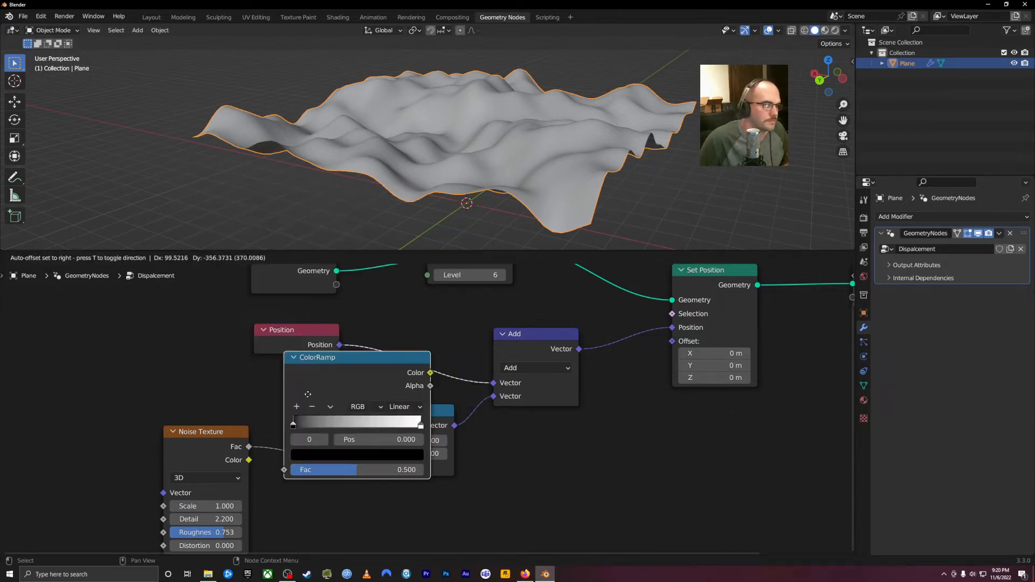
pyautogui.click(317, 435)
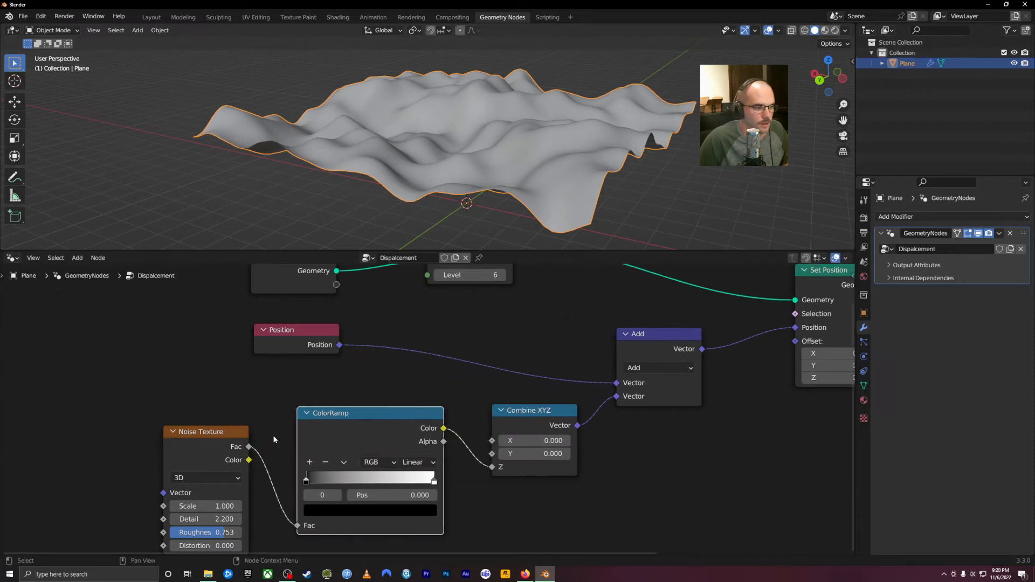
pyautogui.moveTo(225, 433); pyautogui.dragTo(169, 421)
pyautogui.moveTo(377, 430); pyautogui.dragTo(373, 420)
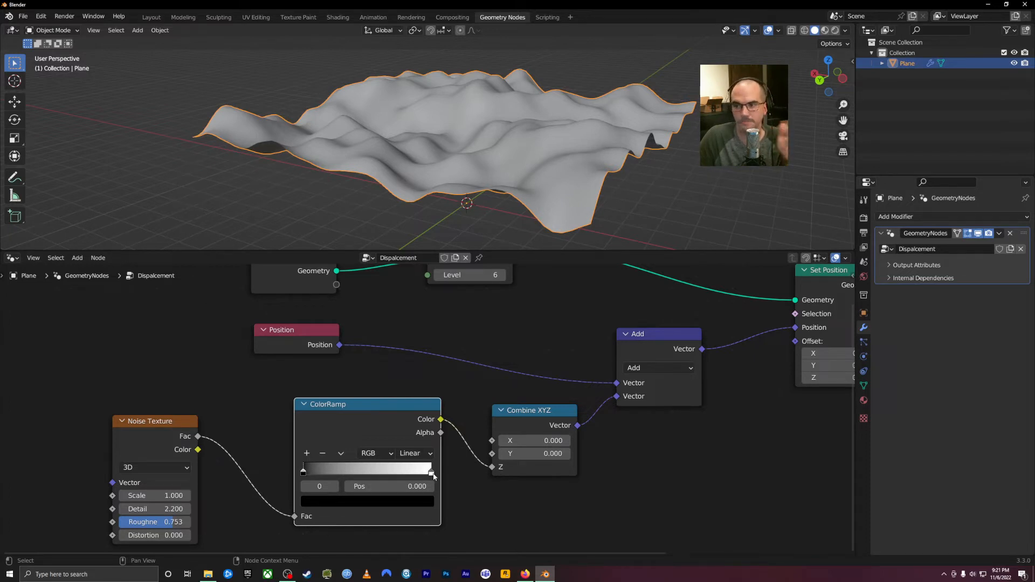
# Move the ColorRamp's black stop to about 0.518 and its white stop to about 0.549.
pyautogui.moveTo(432, 473)
pyautogui.mouseDown()
pyautogui.moveTo(414, 472)
pyautogui.moveTo(431, 474)
pyautogui.mouseUp()
pyautogui.moveTo(303, 472); pyautogui.dragTo(376, 473)
pyautogui.moveTo(593, 200); pyautogui.dragTo(527, 146, button='middle')
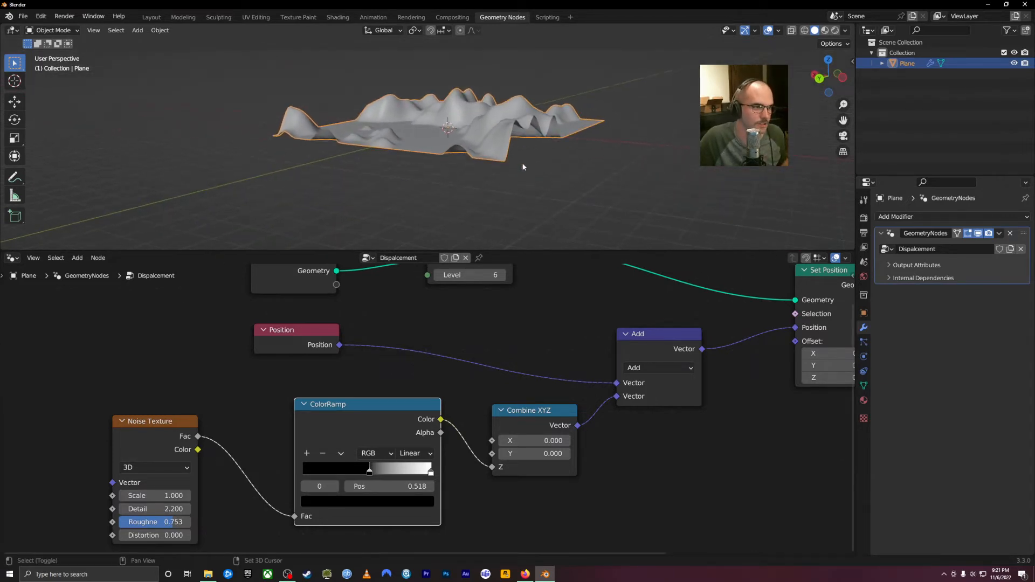
pyautogui.moveTo(430, 473); pyautogui.dragTo(372, 475)
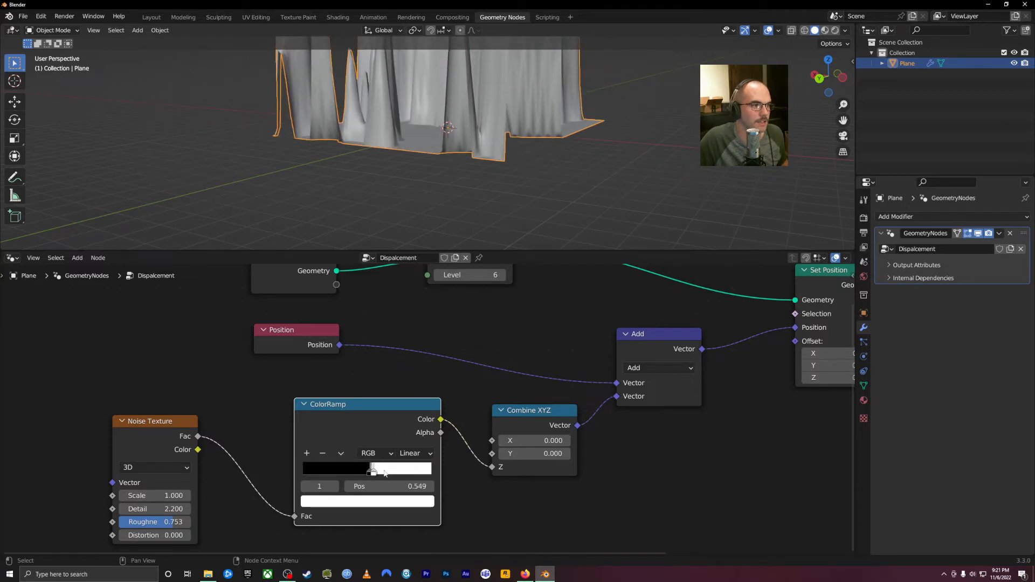
# Move the ColorRamp's white stop to position 1 and shift the node slightly closer to Combine XYZ.
pyautogui.scroll(-5, 539, 124)
pyautogui.scroll(5, 433, 174)
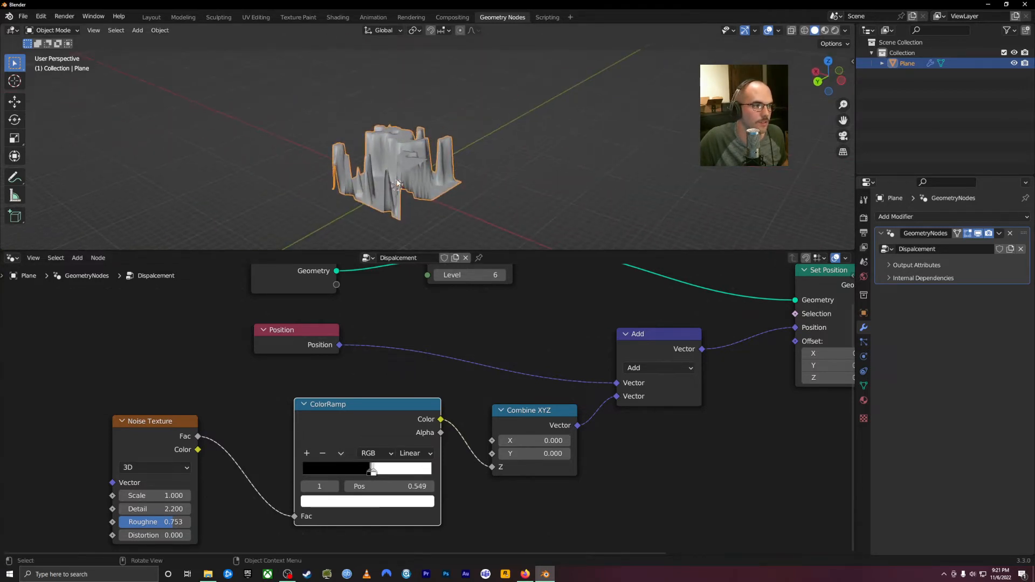
pyautogui.moveTo(361, 182); pyautogui.dragTo(552, 144, button='middle')
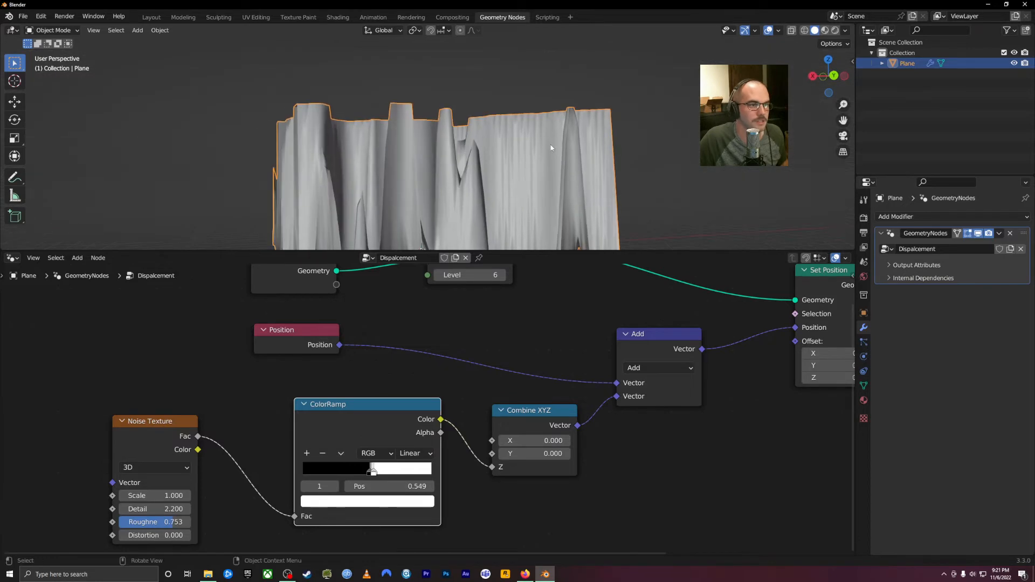
pyautogui.press('KP_3')
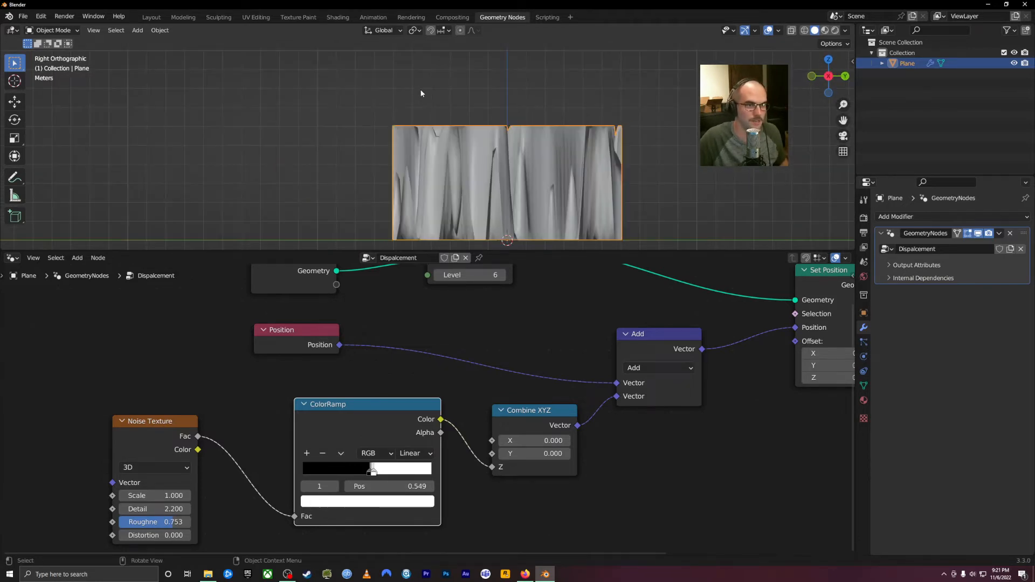
pyautogui.scroll(-4, 539, 161)
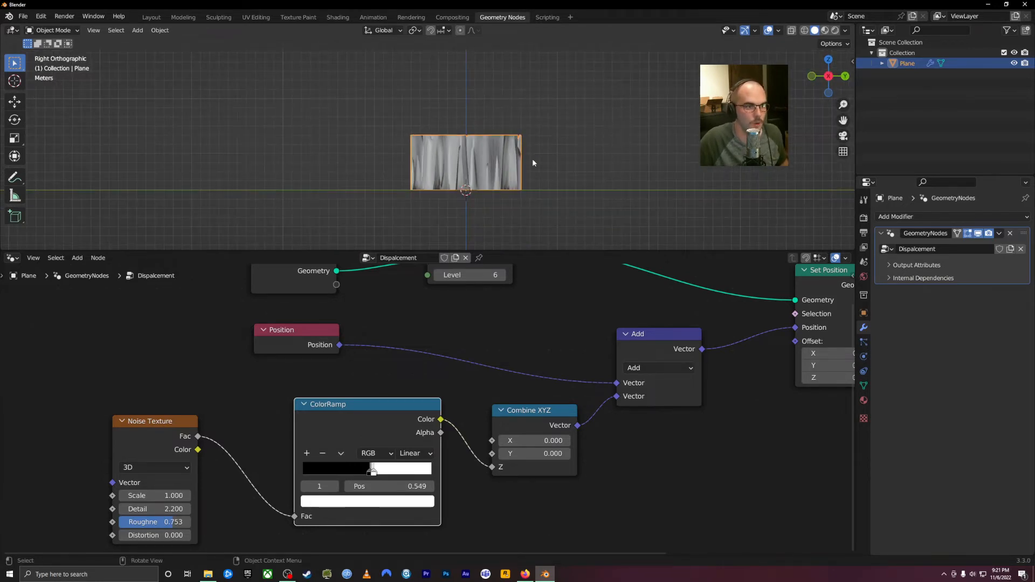
pyautogui.scroll(3, 523, 159)
pyautogui.press('g')
pyautogui.click(386, 473)
pyautogui.moveTo(386, 473); pyautogui.dragTo(487, 473)
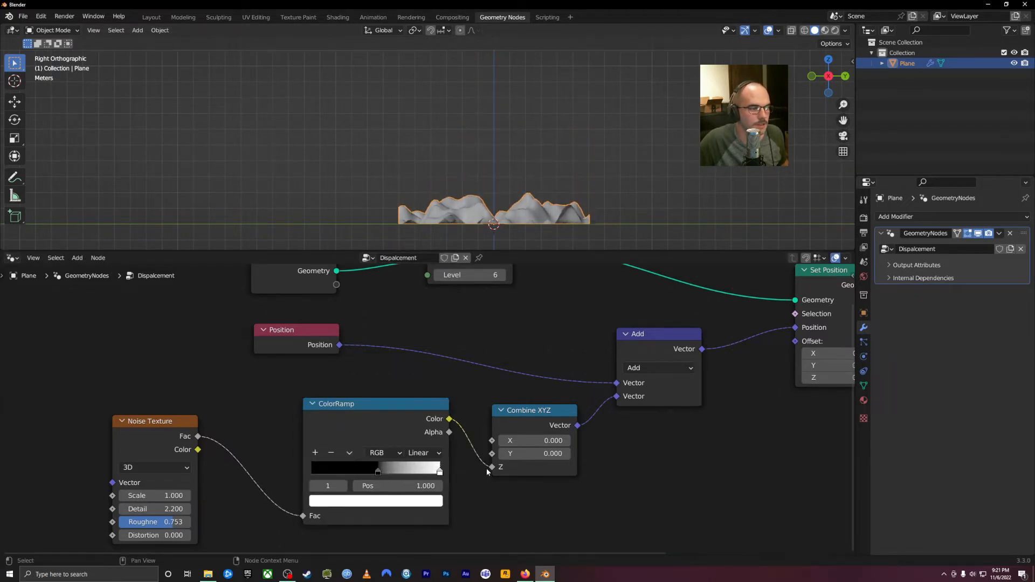
# Switch the Noise Texture to 4D, try different W values on the terrain, and set W to 1.
pyautogui.moveTo(549, 154); pyautogui.dragTo(470, 206, button='middle')
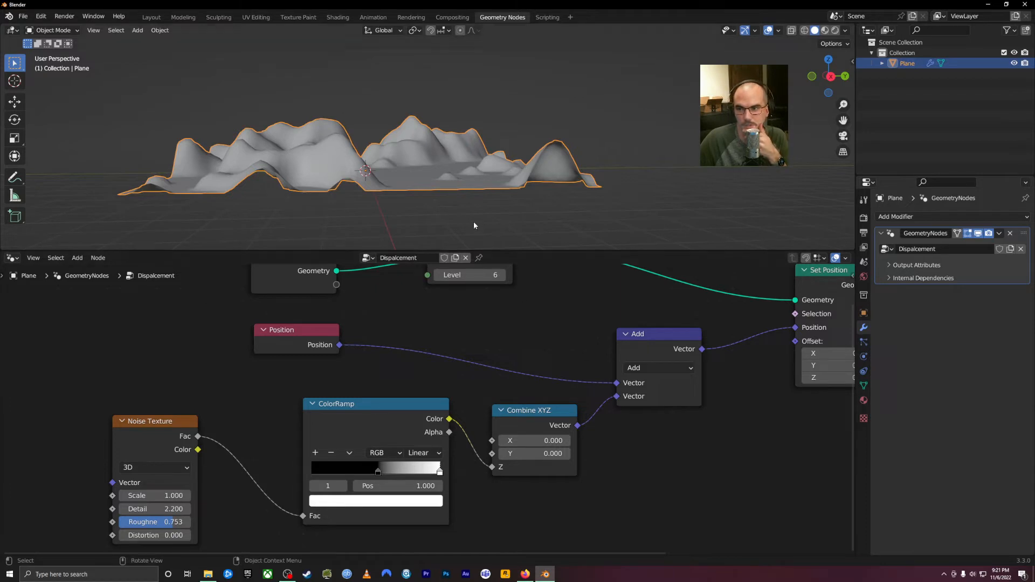
pyautogui.moveTo(422, 186); pyautogui.dragTo(408, 186, button='middle')
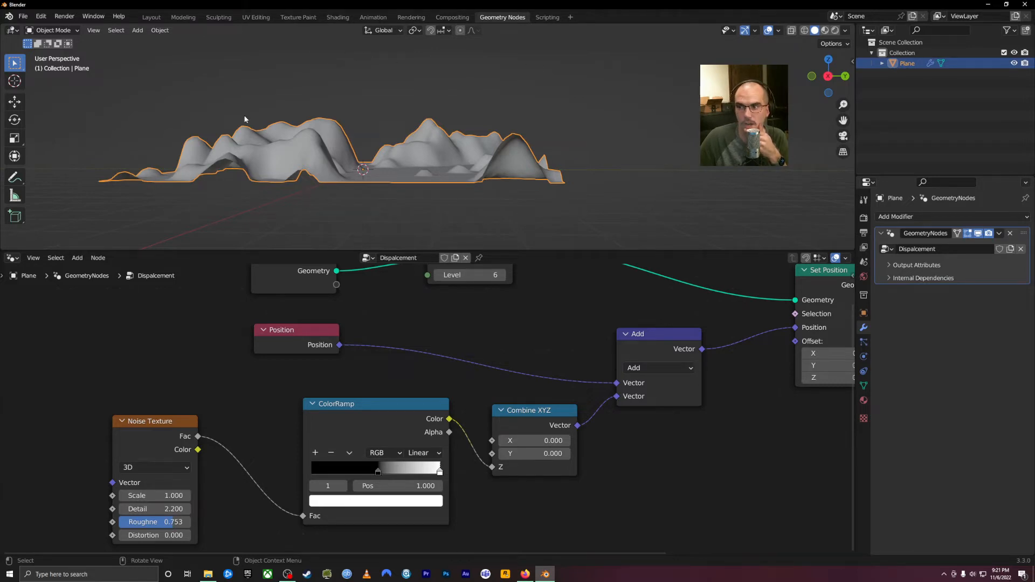
pyautogui.moveTo(361, 95); pyautogui.dragTo(437, 178, button='middle')
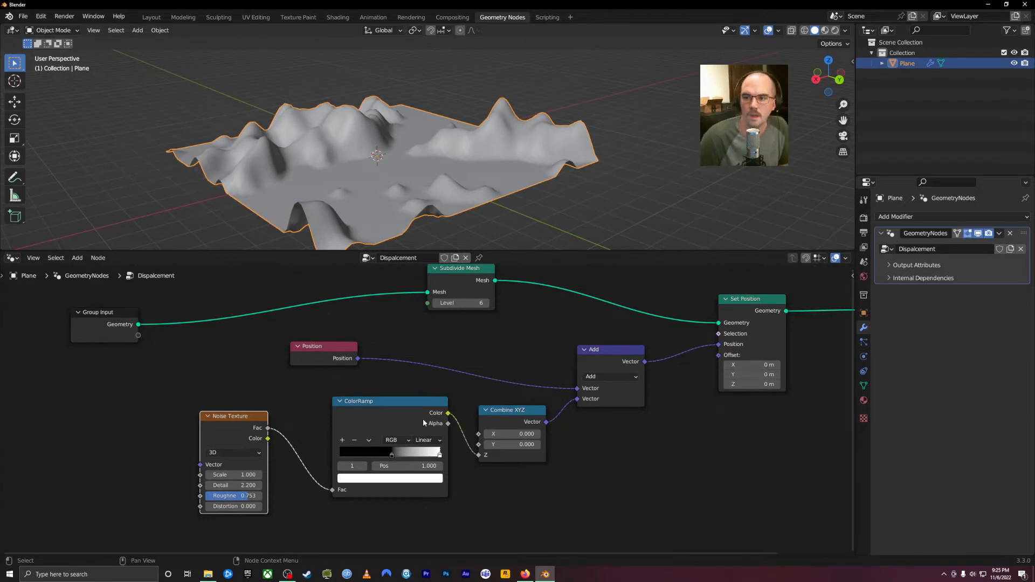
pyautogui.moveTo(241, 415); pyautogui.dragTo(251, 424)
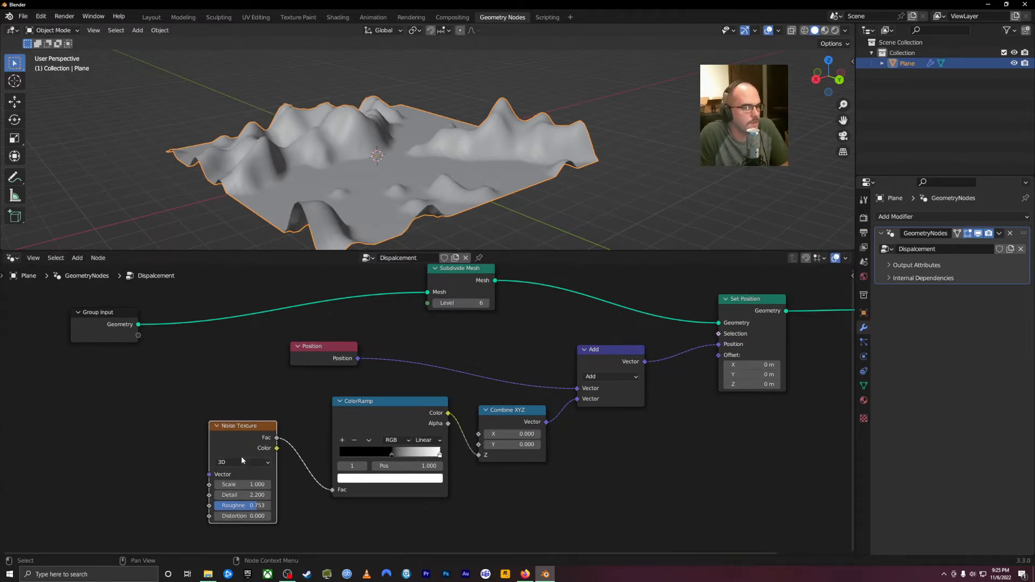
pyautogui.click(239, 462)
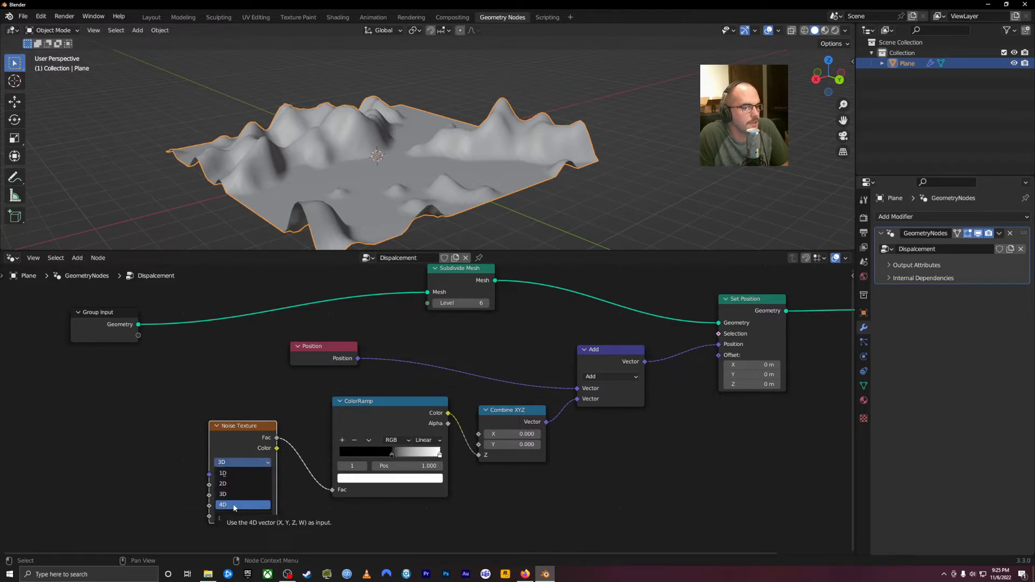
pyautogui.click(234, 508)
pyautogui.moveTo(244, 486); pyautogui.dragTo(393, 479)
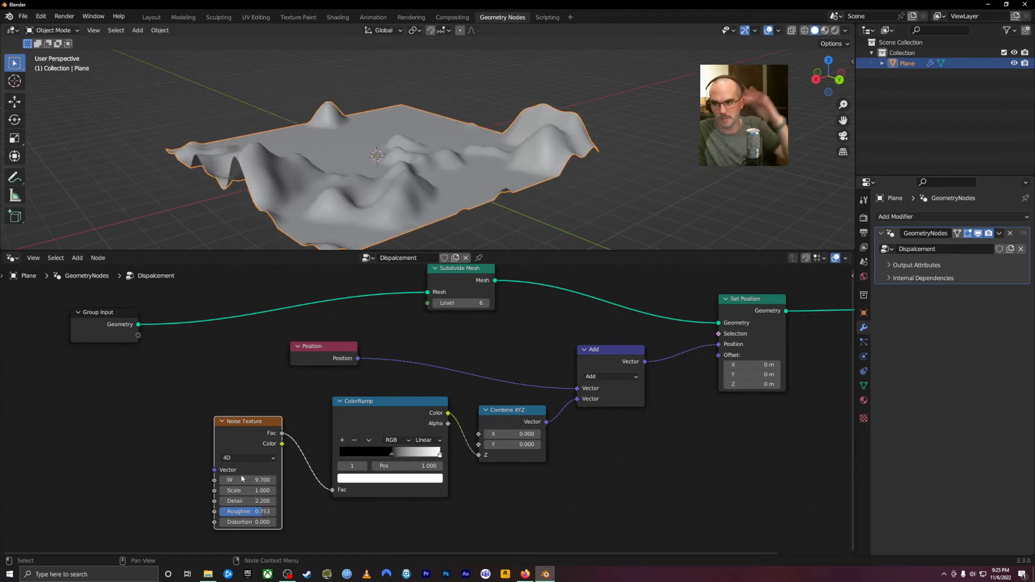
pyautogui.moveTo(259, 483); pyautogui.dragTo(240, 483)
pyautogui.click(259, 482)
pyautogui.write('1')
pyautogui.press('Return')
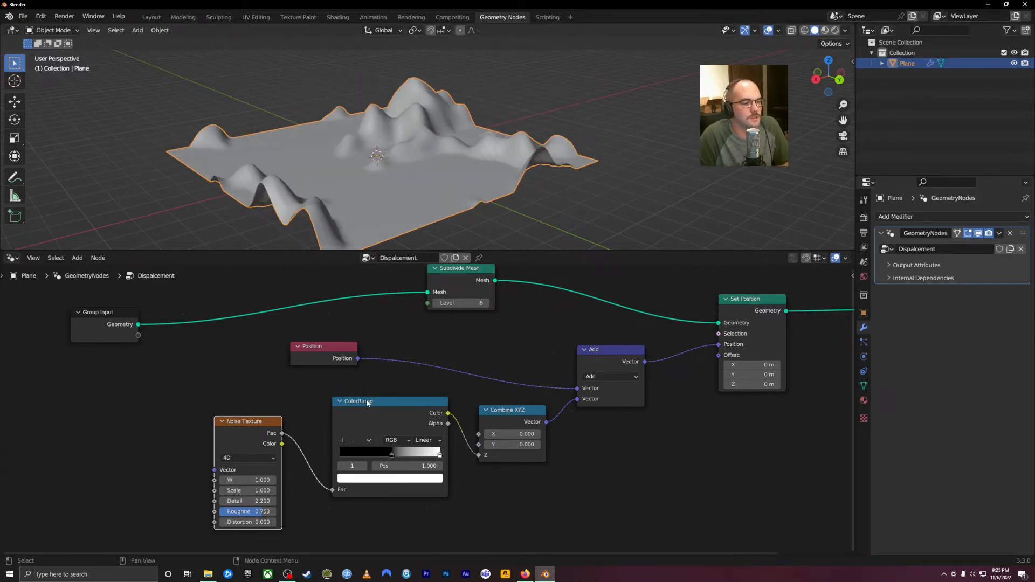
# Collapse the Add and Combine XYZ nodes and nudge the ColorRamp node slightly lower.
pyautogui.press('Home')
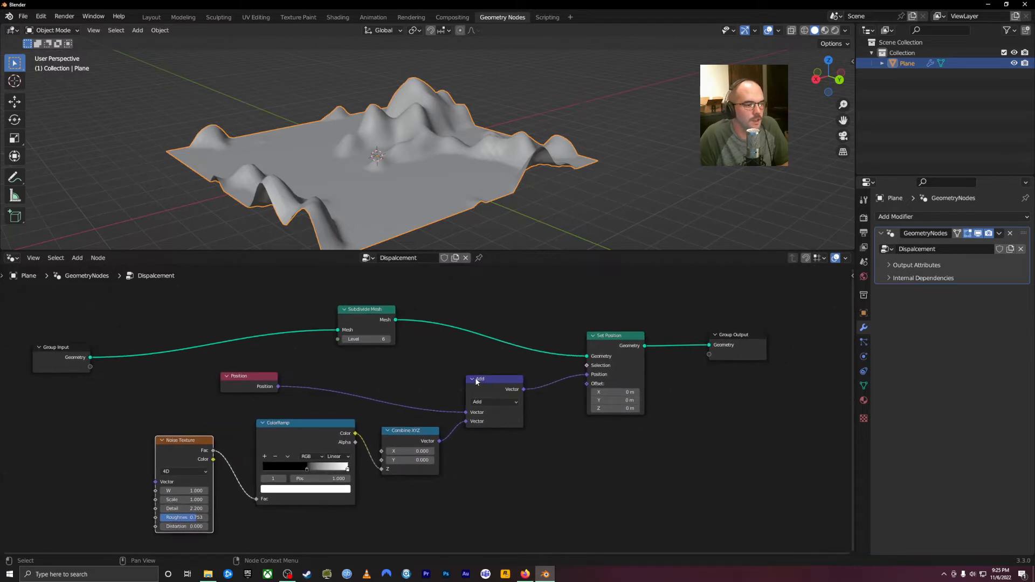
pyautogui.click(473, 381)
pyautogui.click(388, 431)
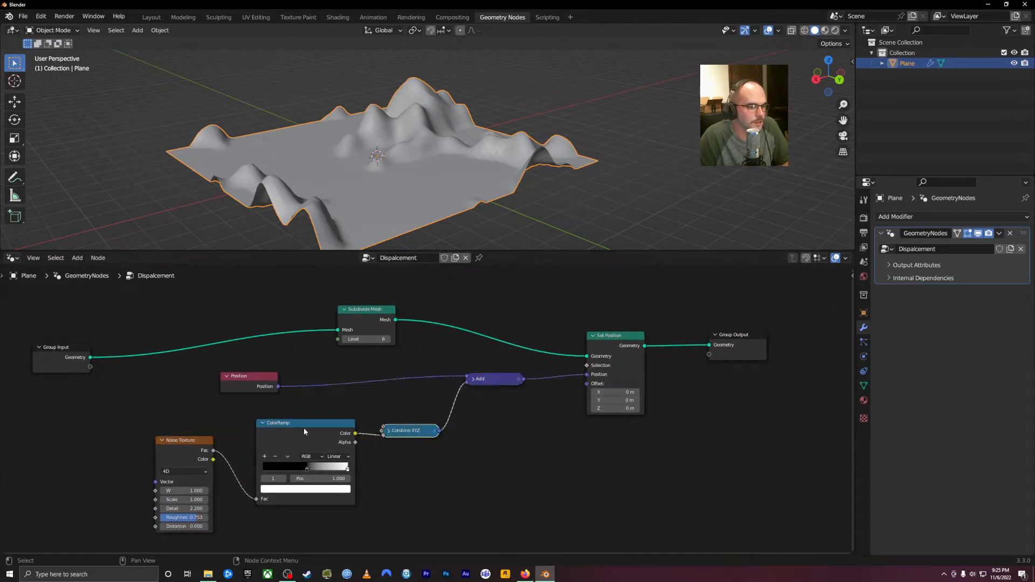
pyautogui.click(259, 425)
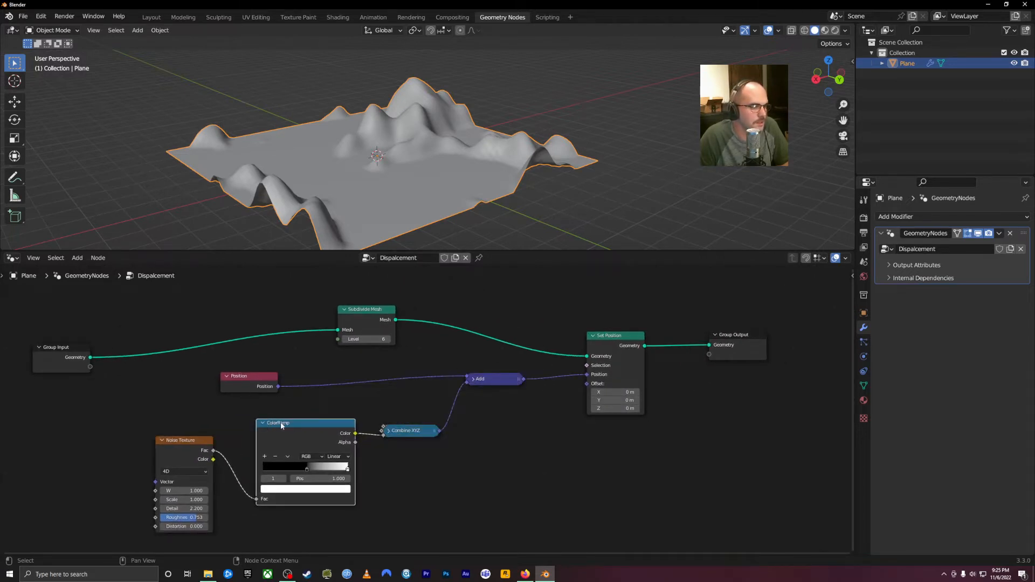
pyautogui.click(420, 396)
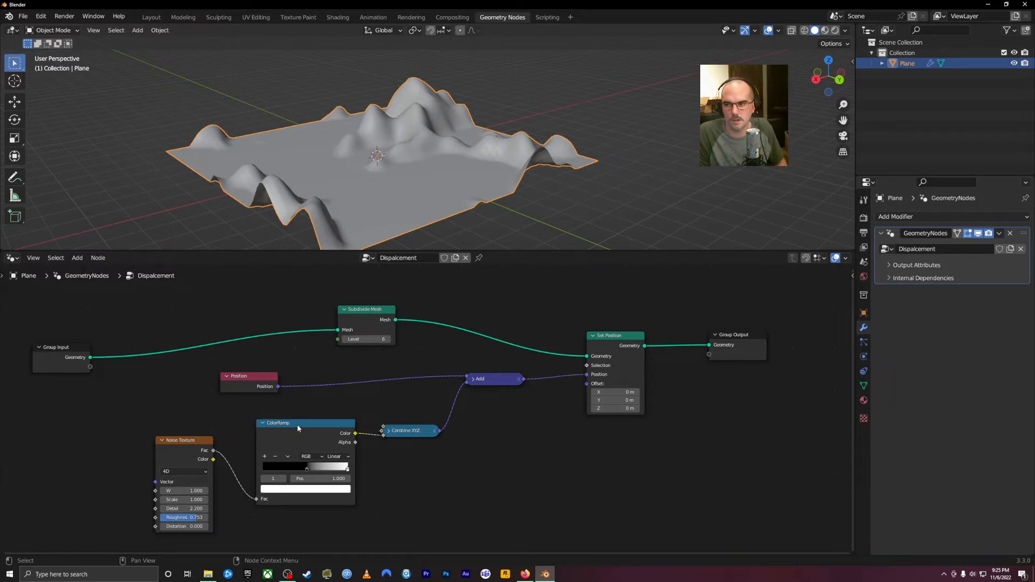
pyautogui.scroll(-1, 334, 409)
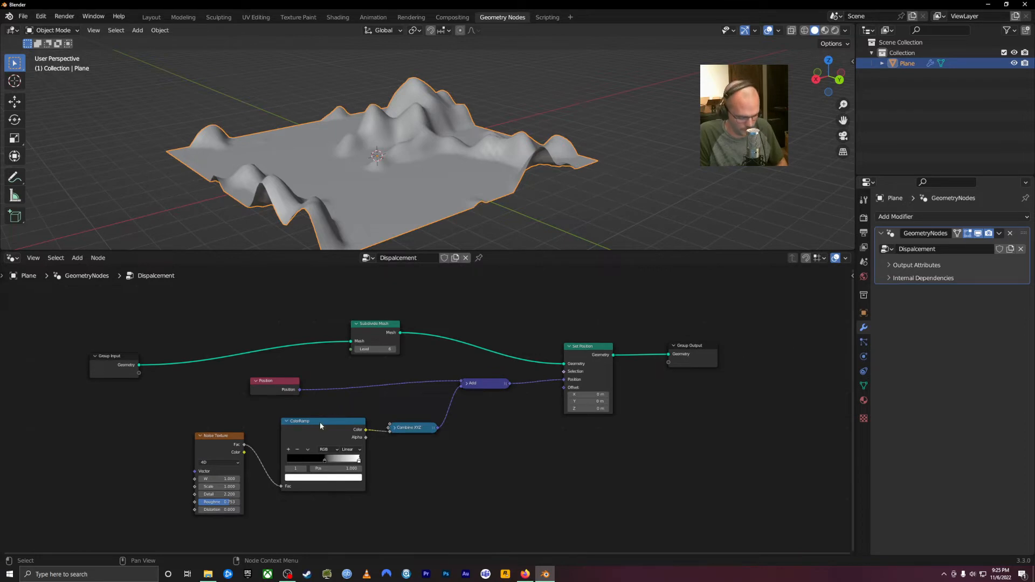
pyautogui.moveTo(316, 430); pyautogui.dragTo(315, 434)
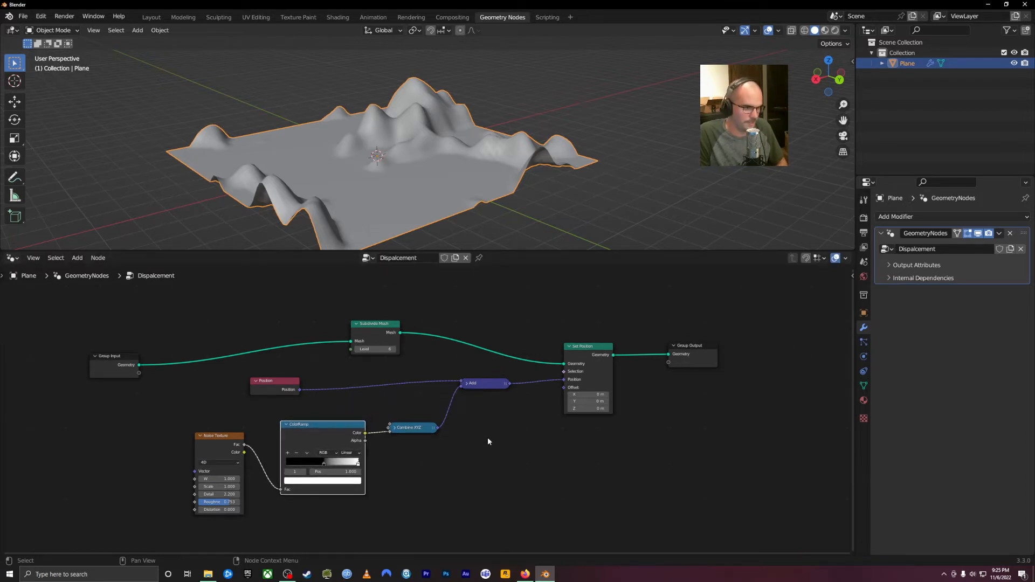
# Mute and unmute the ColorRamp node repeatedly to compare the terrain with and without it, leaving it unmuted.
pyautogui.click(222, 436)
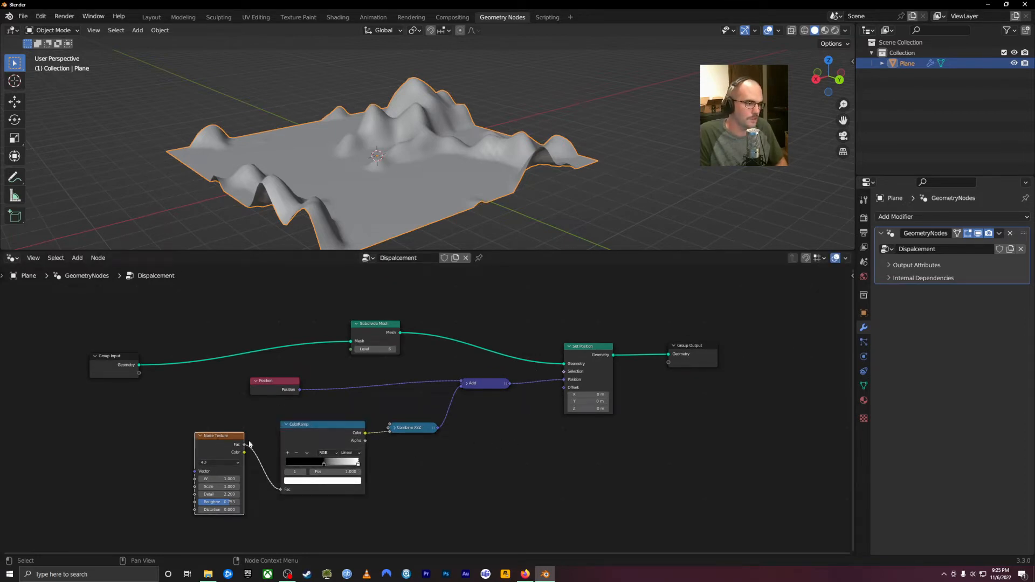
pyautogui.click(308, 434)
pyautogui.press('m')
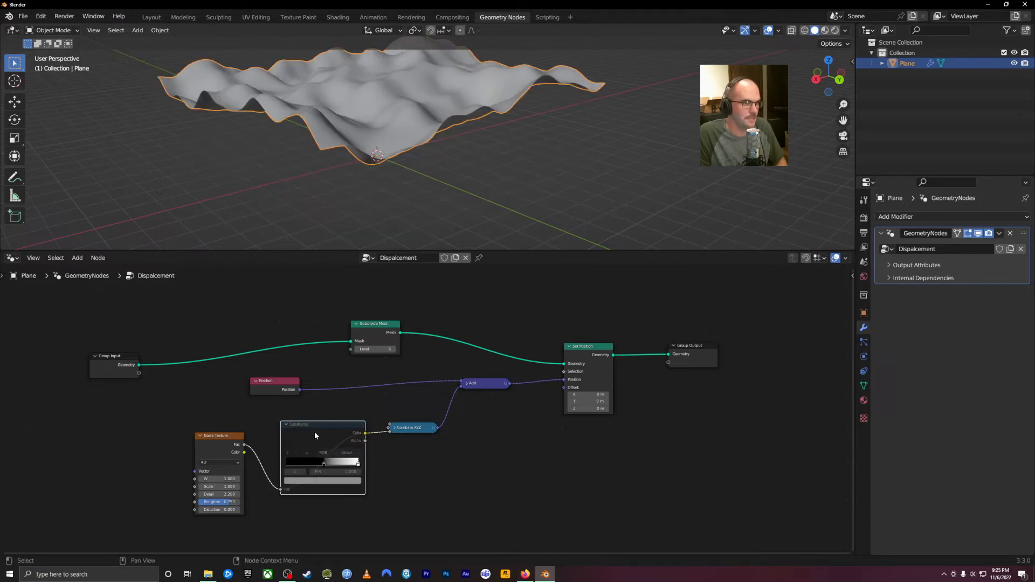
pyautogui.moveTo(338, 201); pyautogui.dragTo(377, 237, button='middle')
pyautogui.press('m')
pyautogui.press('m')
pyautogui.press('m')
pyautogui.press('m')
pyautogui.press('m')
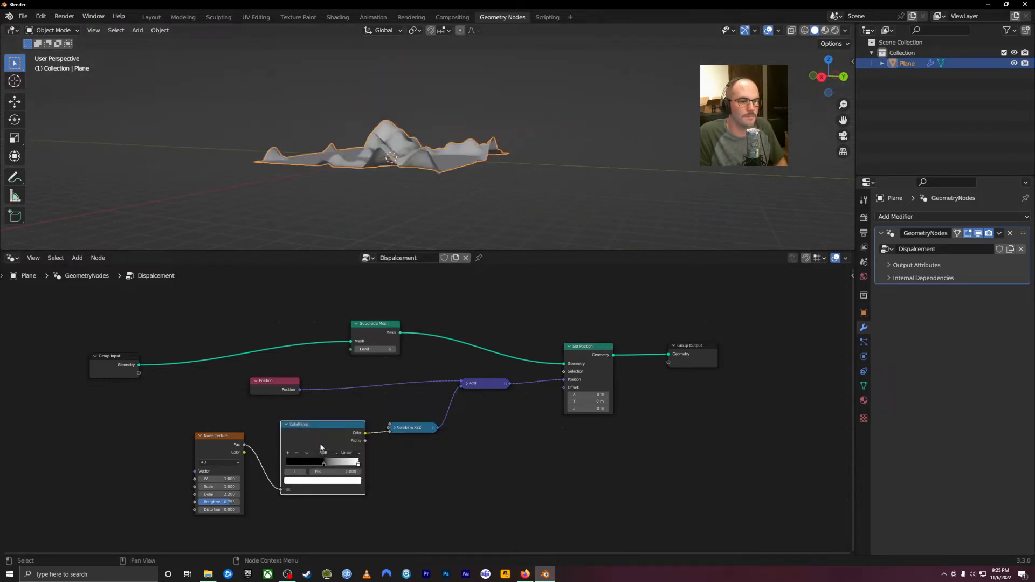
pyautogui.press('m')
pyautogui.click(401, 456)
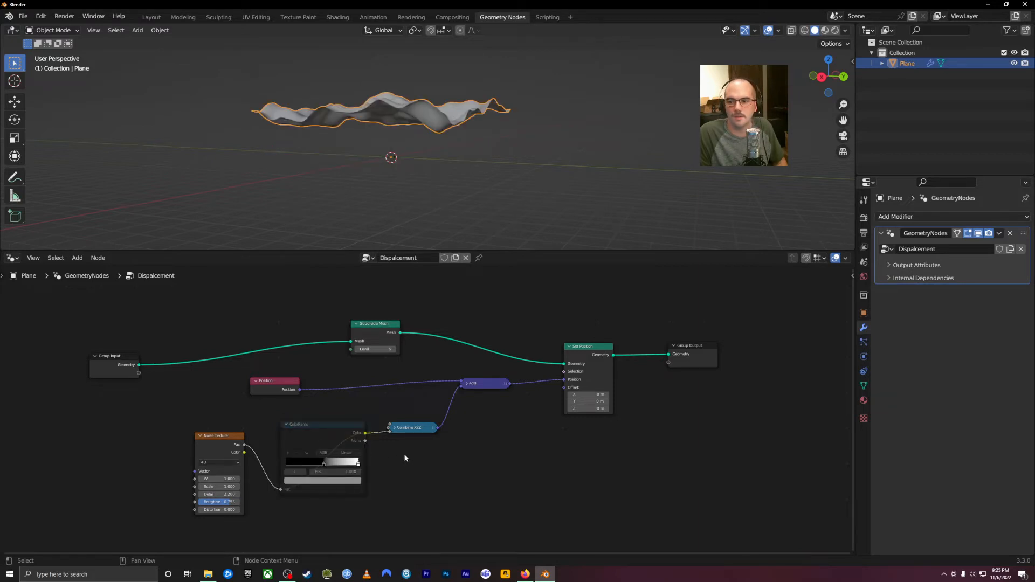
pyautogui.click(315, 434)
pyautogui.press('m')
pyautogui.press('m')
pyautogui.press('m')
pyautogui.press('m')
pyautogui.press('m')
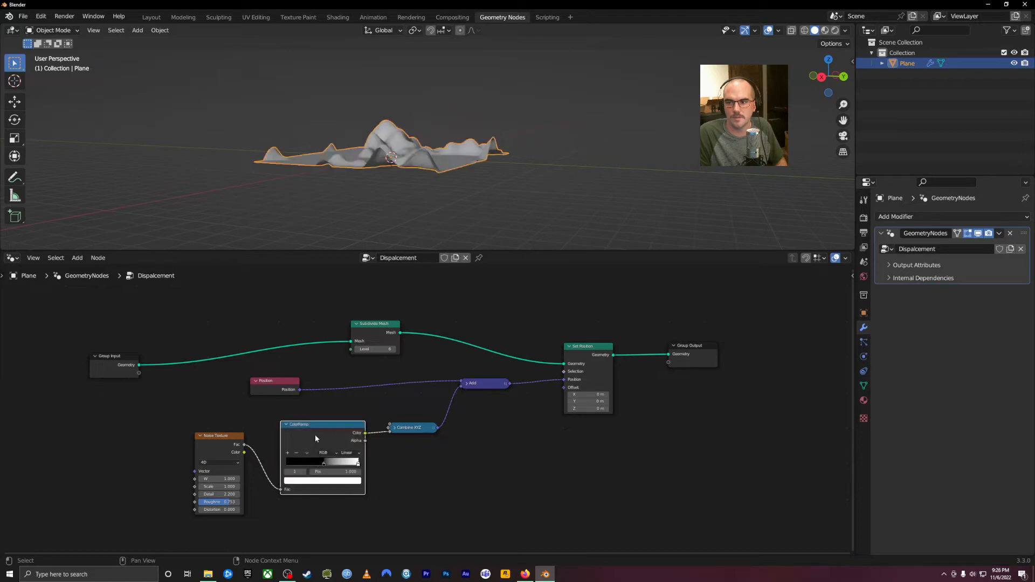
# Collapse the ColorRamp node, shift the Position node slightly, and line up the Noise Texture beside the ColorRamp.
pyautogui.moveTo(220, 450); pyautogui.dragTo(211, 451)
pyautogui.moveTo(266, 383); pyautogui.dragTo(272, 384)
pyautogui.moveTo(308, 432); pyautogui.dragTo(325, 421)
pyautogui.moveTo(387, 205); pyautogui.dragTo(393, 167, button='middle')
pyautogui.scroll(5, 457, 173)
pyautogui.moveTo(471, 173); pyautogui.dragTo(495, 157, button='middle')
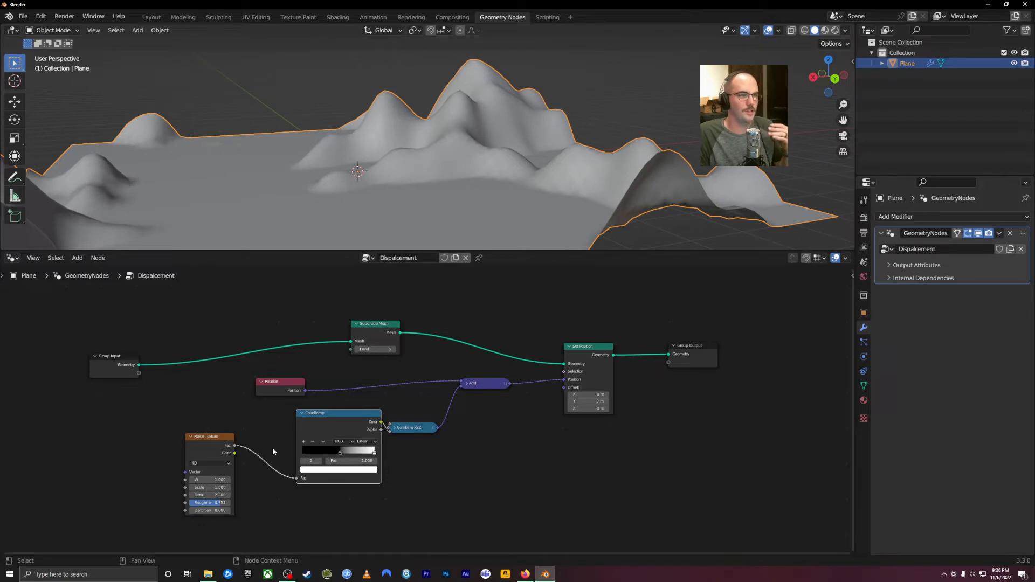
pyautogui.moveTo(474, 183); pyautogui.dragTo(632, 162, button='middle')
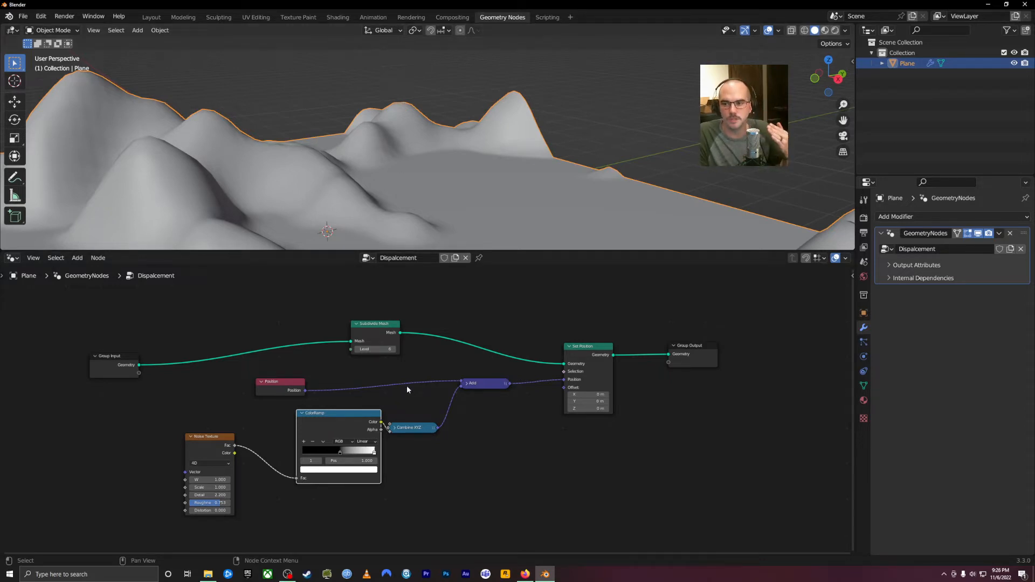
pyautogui.moveTo(340, 428)
pyautogui.mouseDown()
pyautogui.moveTo(350, 424)
pyautogui.moveTo(324, 435)
pyautogui.mouseUp()
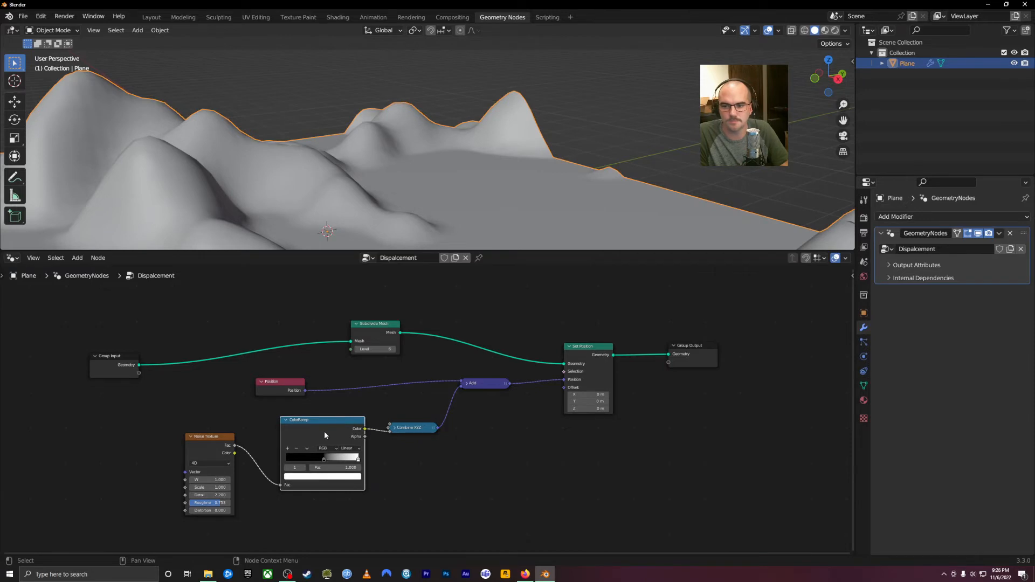
pyautogui.click(283, 419)
pyautogui.moveTo(199, 438); pyautogui.dragTo(202, 409)
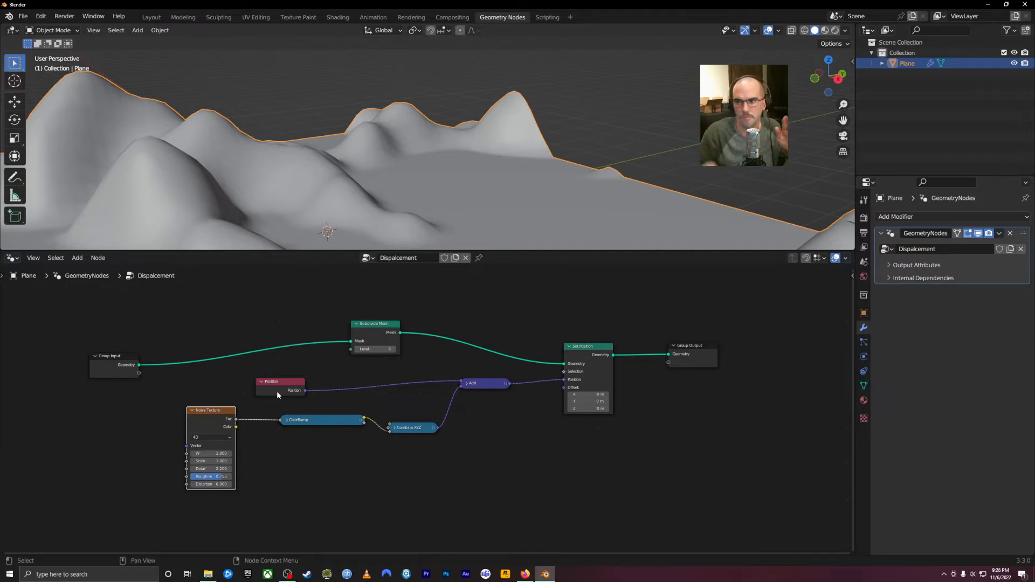
# Set the Noise Texture's W to 9.2 and inspect the regenerated terrain from several angles.
pyautogui.moveTo(232, 183); pyautogui.dragTo(529, 136, button='middle')
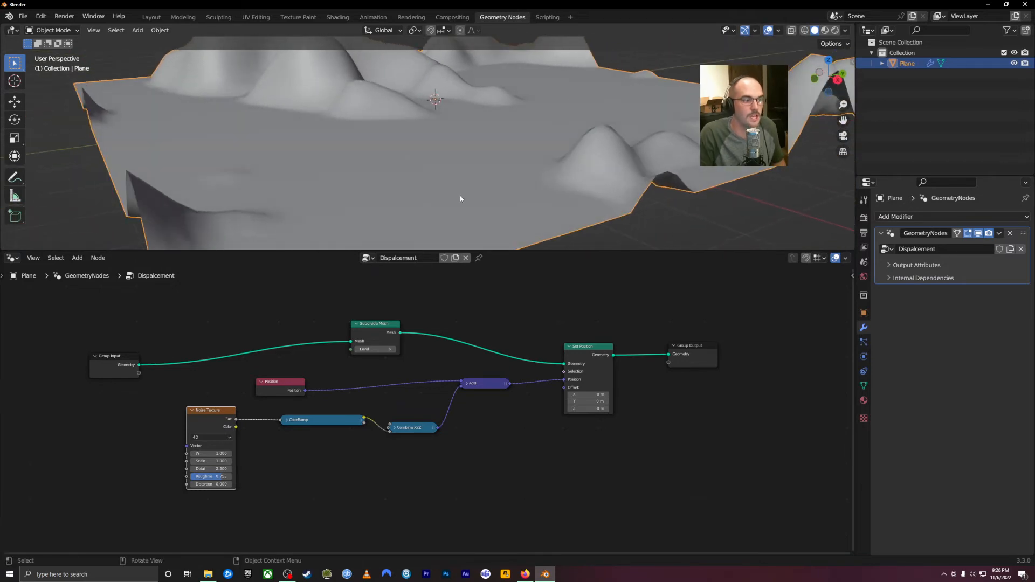
pyautogui.moveTo(196, 453); pyautogui.dragTo(567, 454)
pyautogui.scroll(-5, 499, 189)
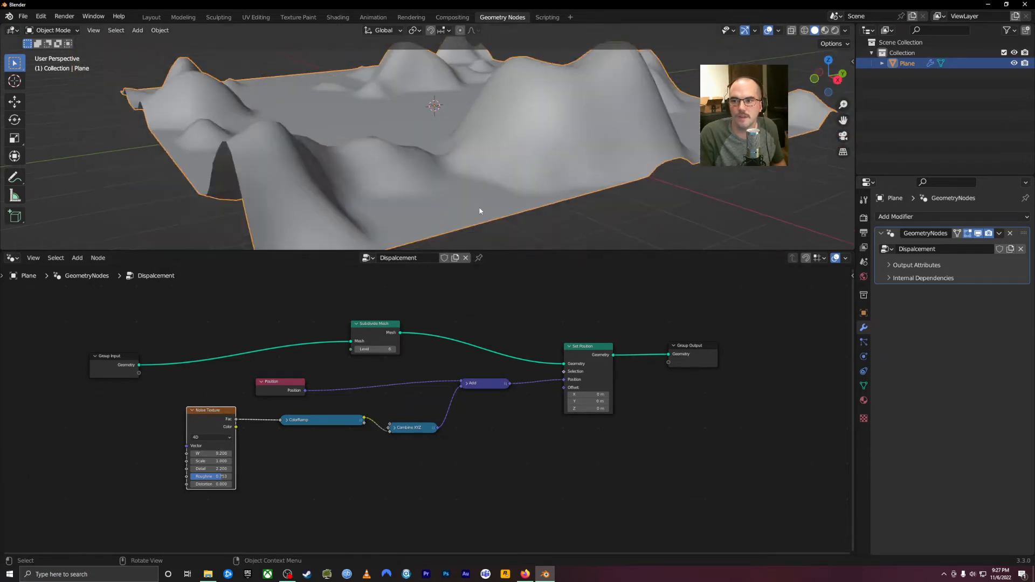
pyautogui.moveTo(499, 190); pyautogui.dragTo(559, 173, button='middle')
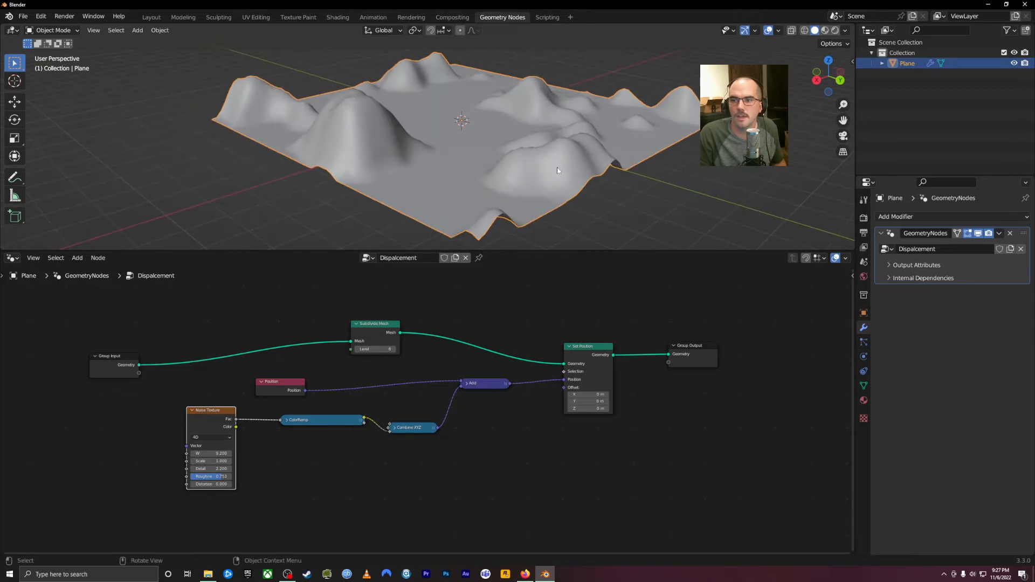
pyautogui.moveTo(641, 167); pyautogui.dragTo(568, 150, button='middle')
pyautogui.keyDown('shift'); pyautogui.moveTo(620, 124); pyautogui.dragTo(544, 124, button='middle'); pyautogui.keyUp('shift')
pyautogui.scroll(3, 497, 168)
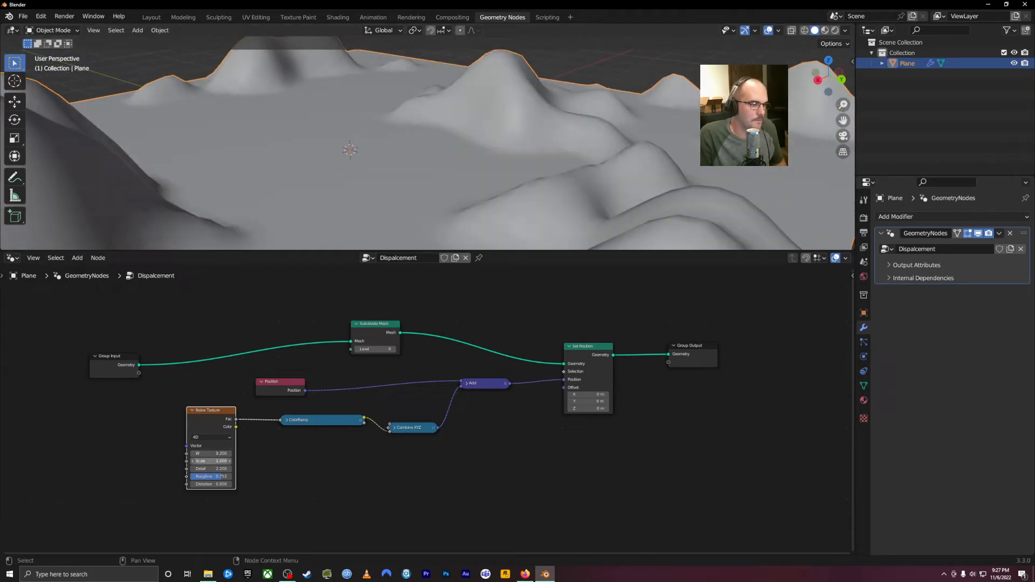
# Expose the Noise Texture's W as a Group Input value and set W to 6.76 on the GeometryNodes modifier.
pyautogui.moveTo(106, 358); pyautogui.dragTo(112, 353)
pyautogui.moveTo(218, 408)
pyautogui.mouseDown()
pyautogui.moveTo(223, 393)
pyautogui.moveTo(218, 406)
pyautogui.mouseUp()
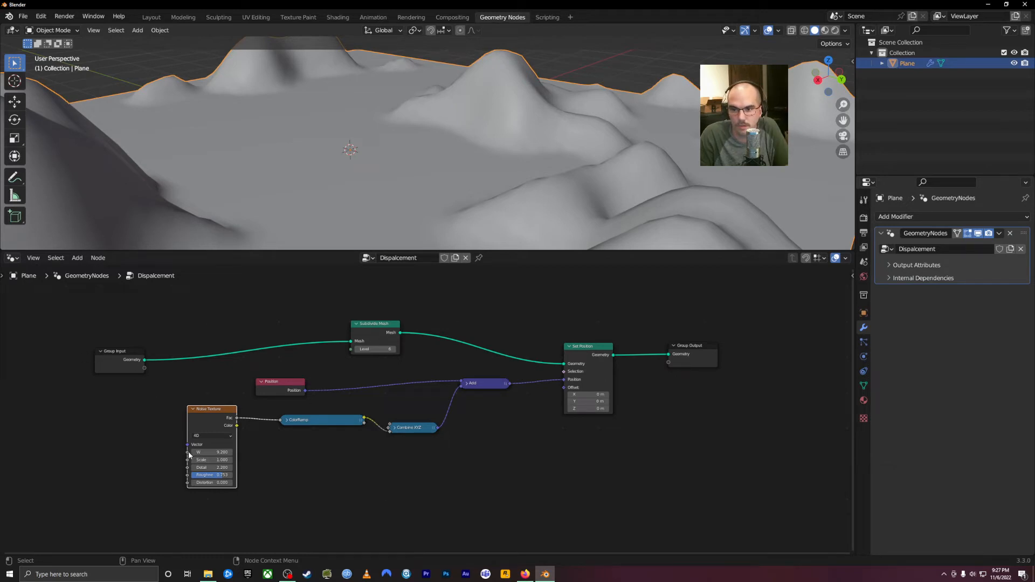
pyautogui.moveTo(188, 456); pyautogui.dragTo(67, 430)
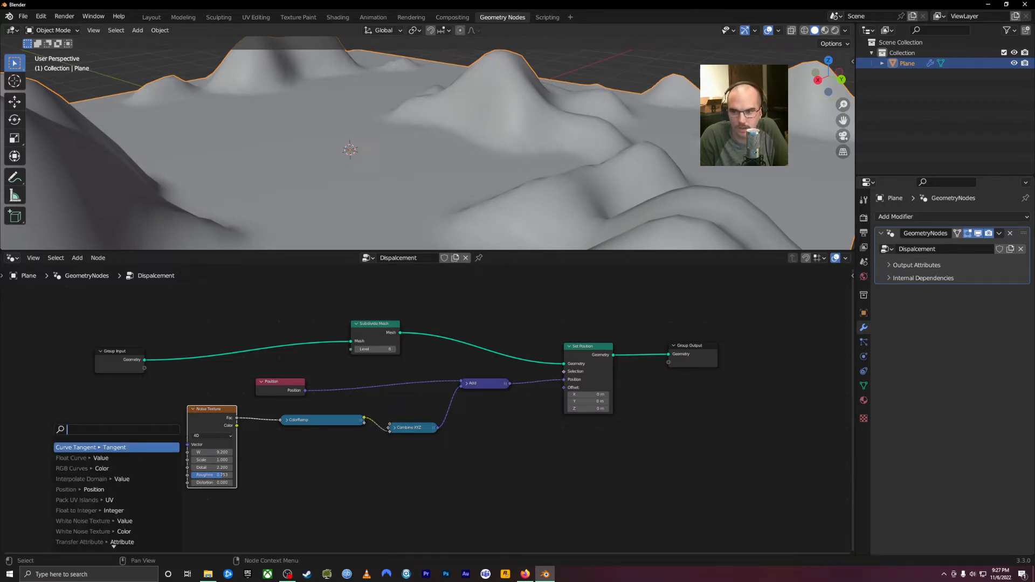
pyautogui.moveTo(187, 451); pyautogui.dragTo(144, 368)
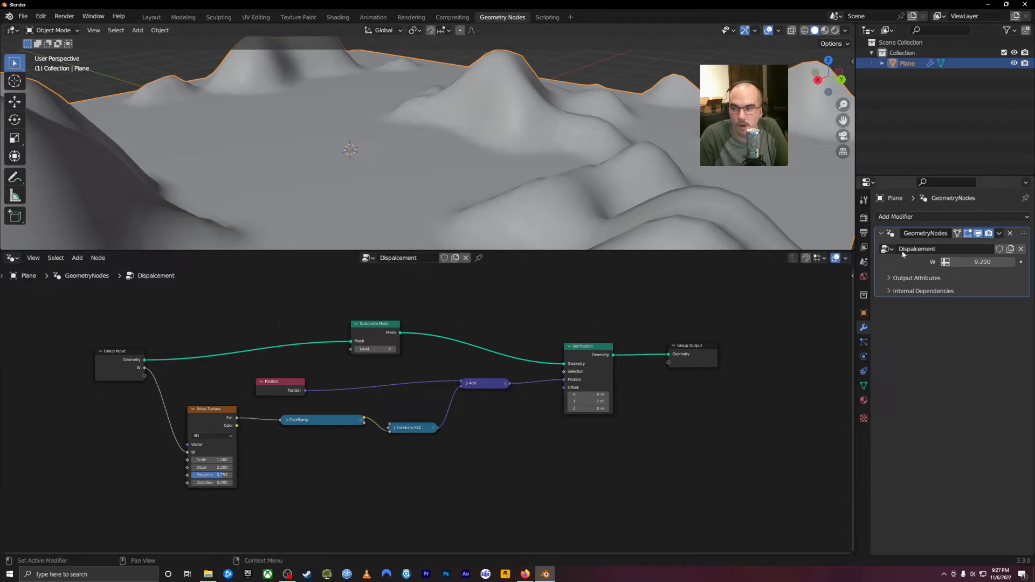
pyautogui.moveTo(982, 262)
pyautogui.mouseDown()
pyautogui.moveTo(997, 262)
pyautogui.moveTo(962, 262)
pyautogui.mouseUp()
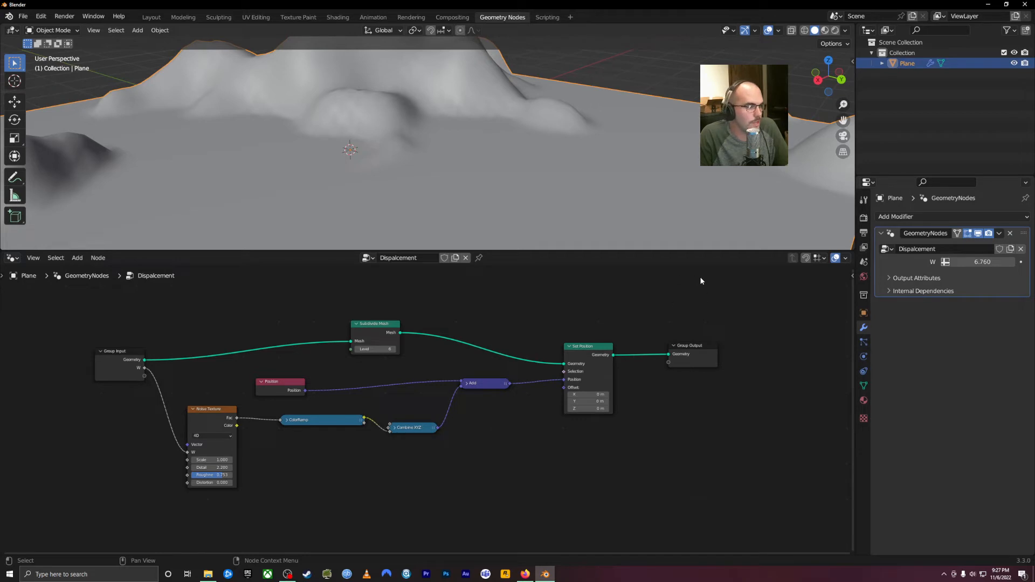
# Group all nodes between the Group Input and Group Output into one node group, and return to the parent tree.
pyautogui.moveTo(726, 300); pyautogui.dragTo(135, 430)
pyautogui.click(538, 505)
pyautogui.moveTo(585, 514); pyautogui.dragTo(197, 306)
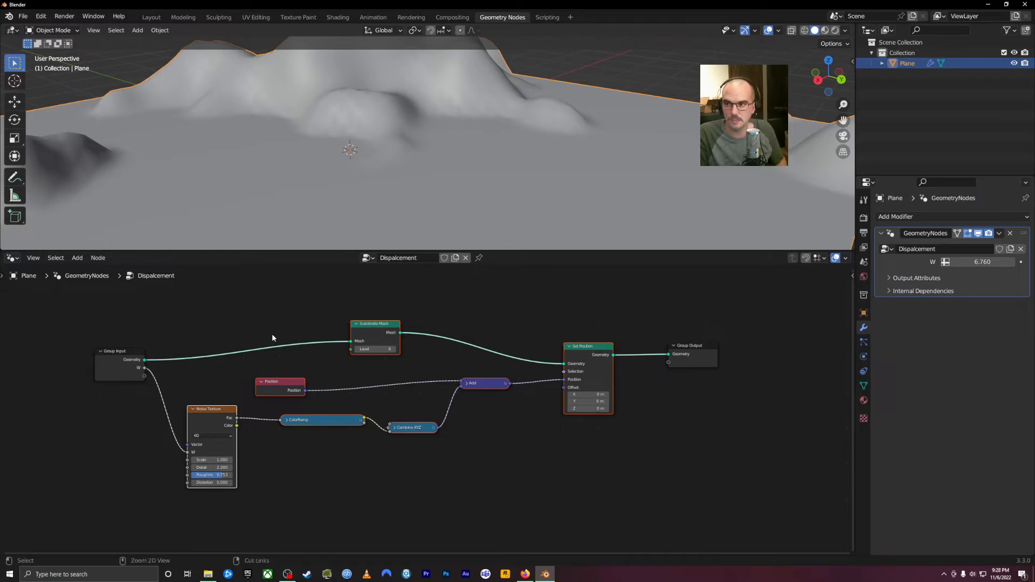
pyautogui.hotkey('ctrl', 'g')
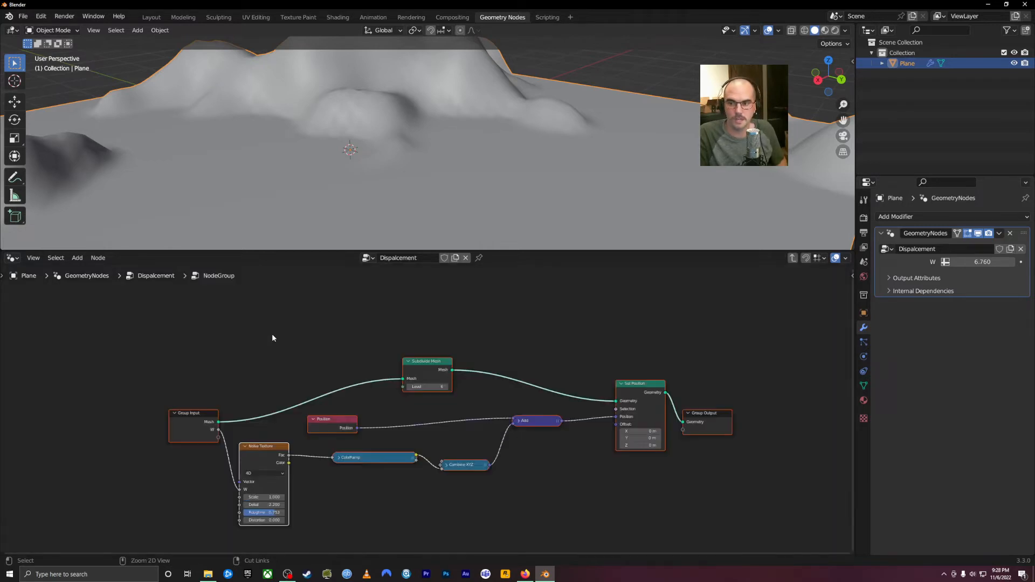
pyautogui.click(233, 291)
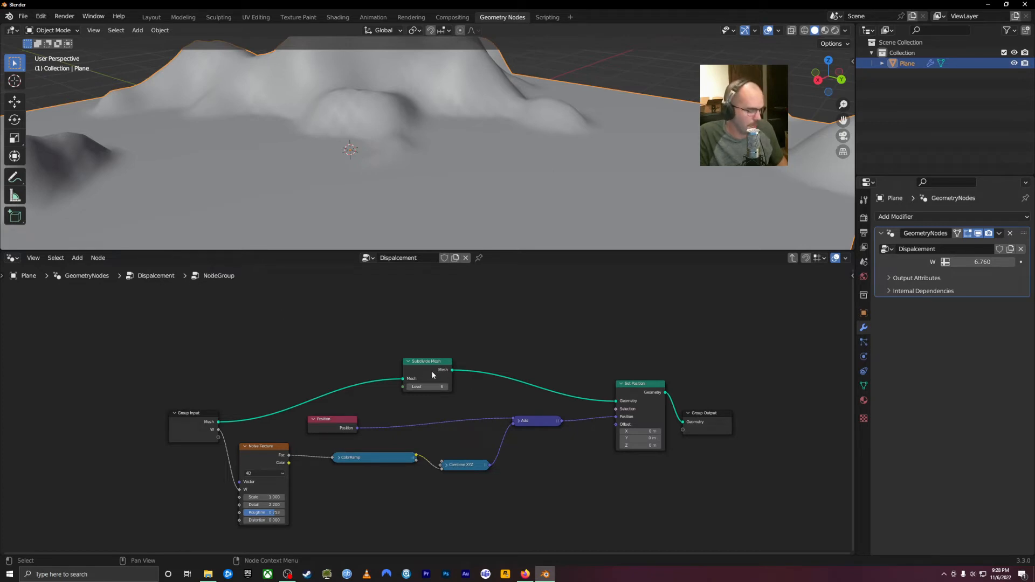
pyautogui.press('Tab')
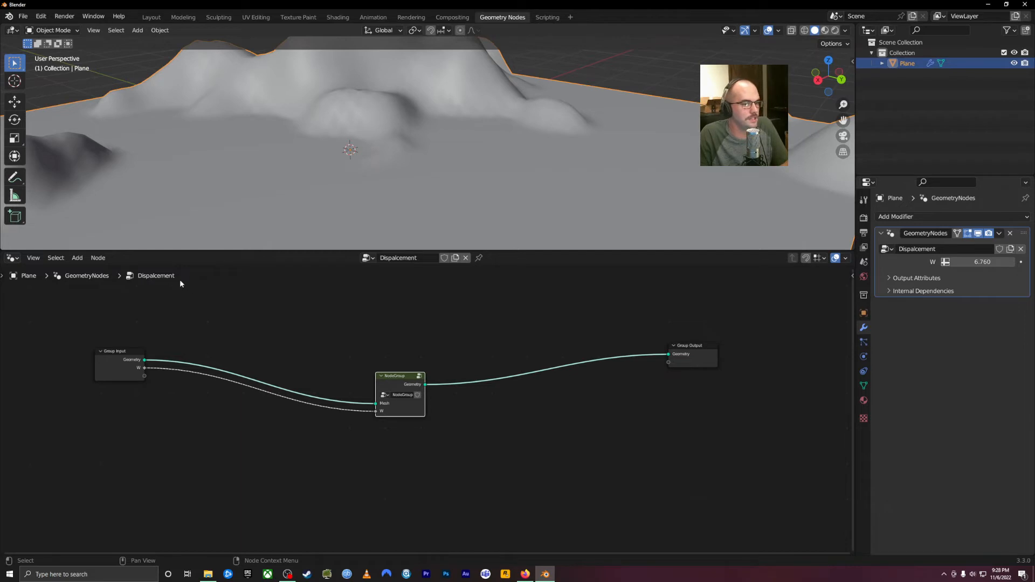
# Reposition and widen the group node, rename it Landscape Generator, and set the modifier's W to 6.5.
pyautogui.moveTo(407, 380); pyautogui.dragTo(426, 350)
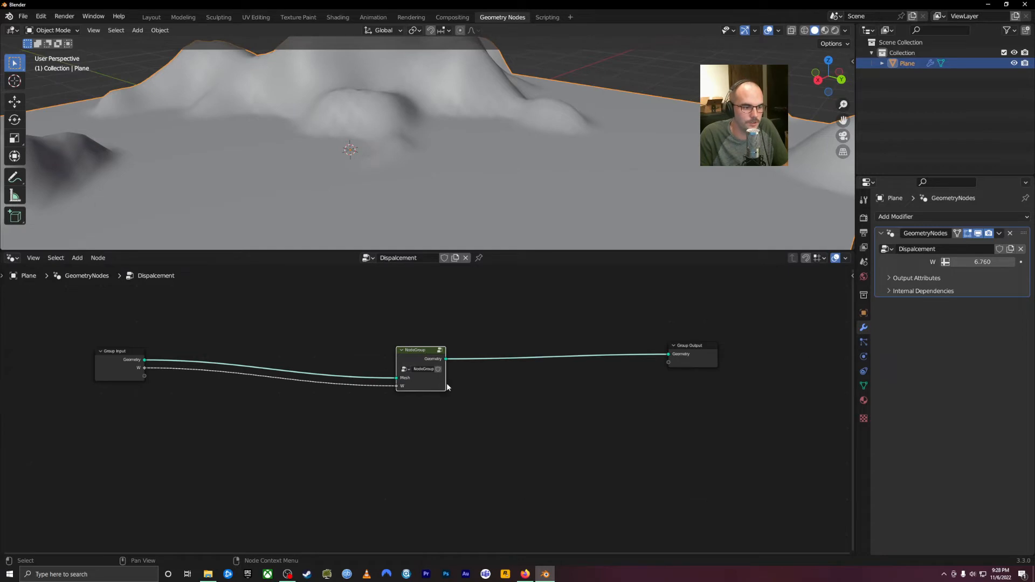
pyautogui.moveTo(445, 384); pyautogui.dragTo(485, 384)
pyautogui.doubleClick(424, 369)
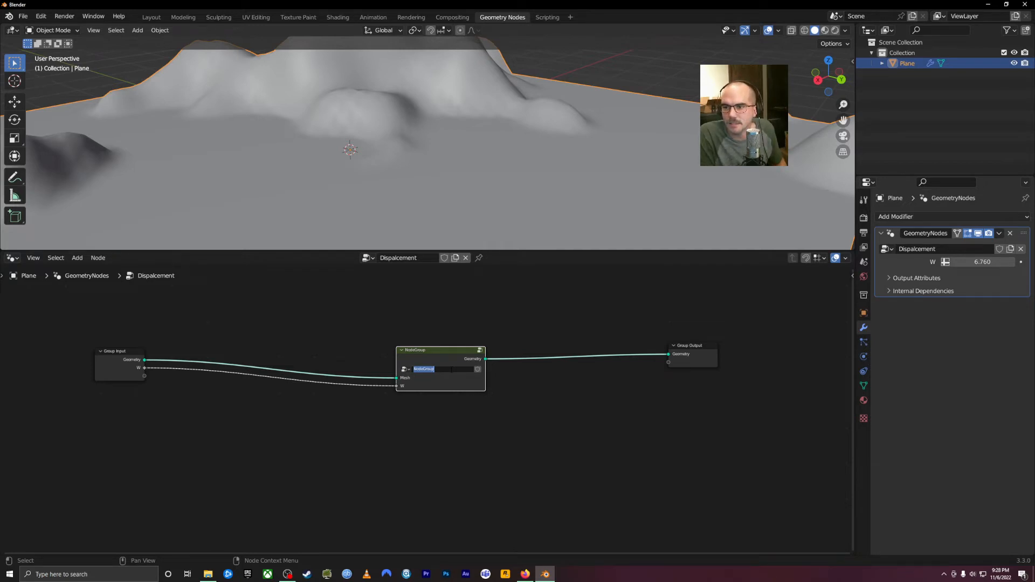
pyautogui.write('Landsca')
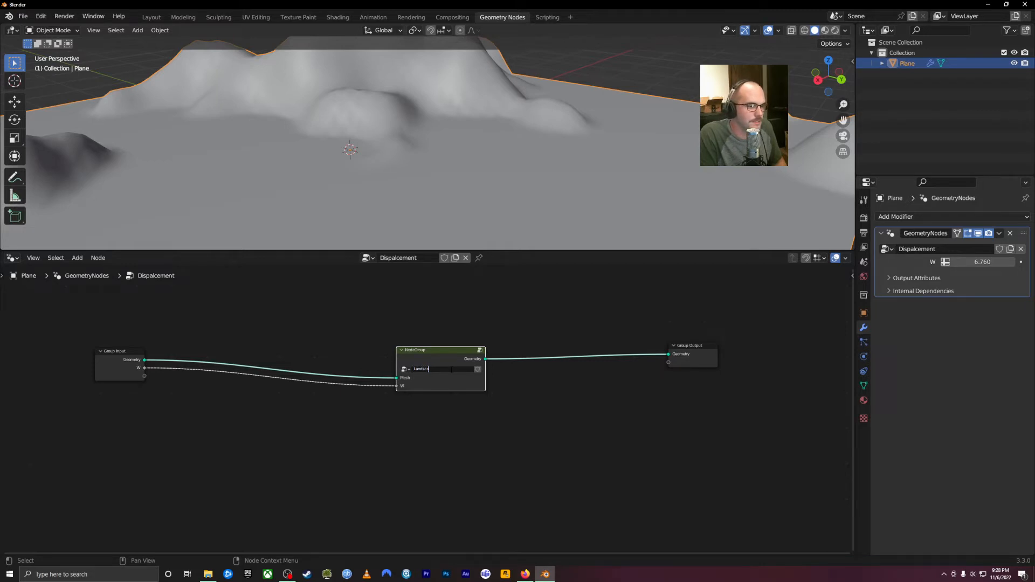
pyautogui.write('pe Generator')
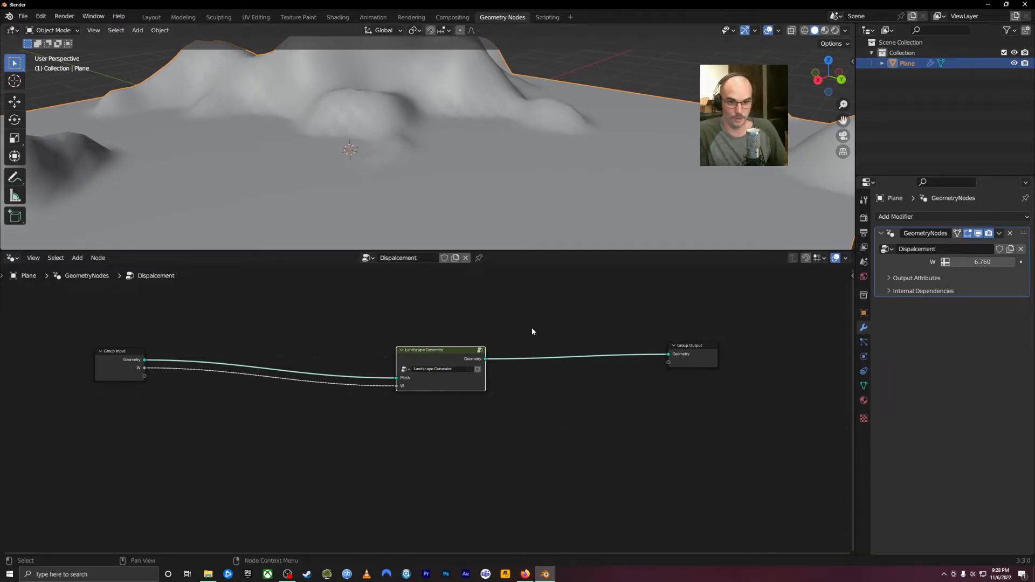
pyautogui.moveTo(982, 261); pyautogui.dragTo(969, 262)
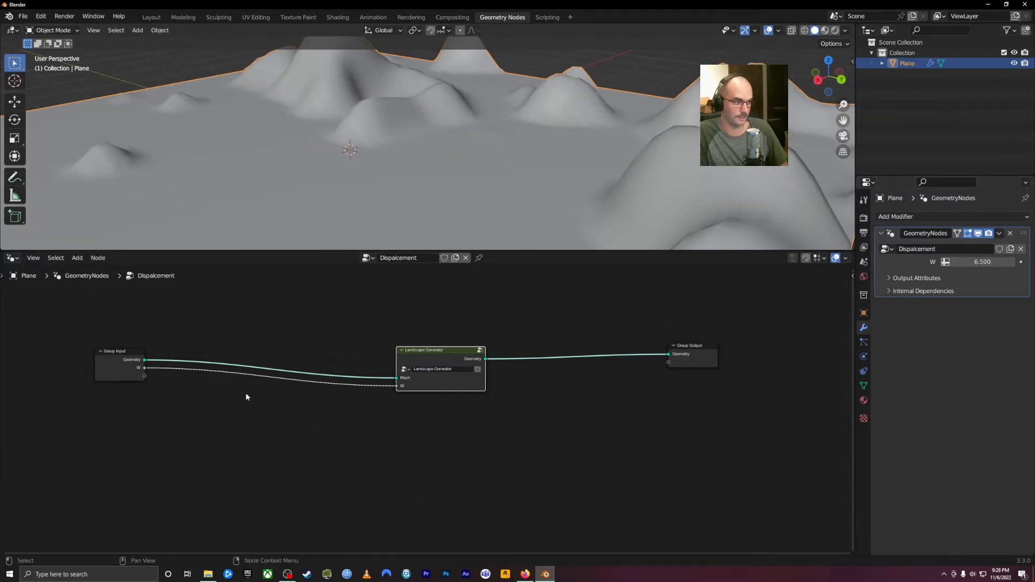
# Add a Noise Texture, connect its Fac output to the Landscape Generator's W input, and set its Scale to 0.2.
pyautogui.click(210, 442)
pyautogui.rightClick(167, 424)
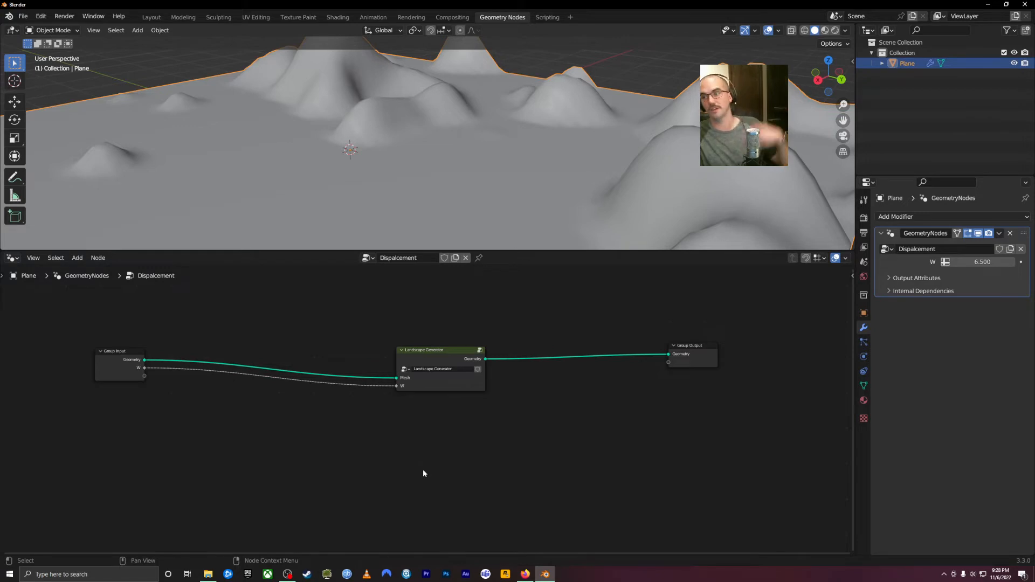
pyautogui.rightClick(173, 416)
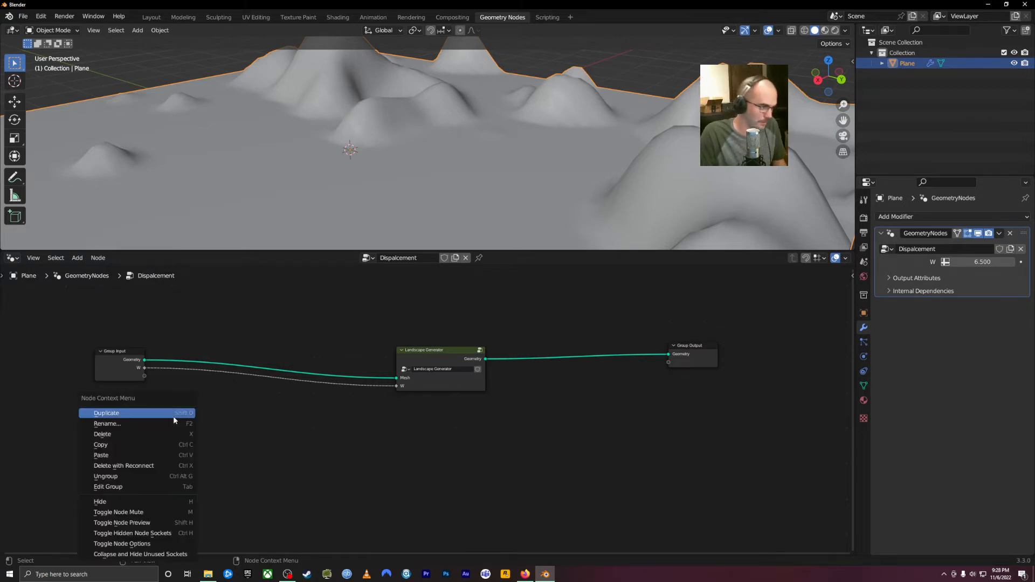
pyautogui.hotkey('shift', 'a')
pyautogui.moveTo(235, 444)
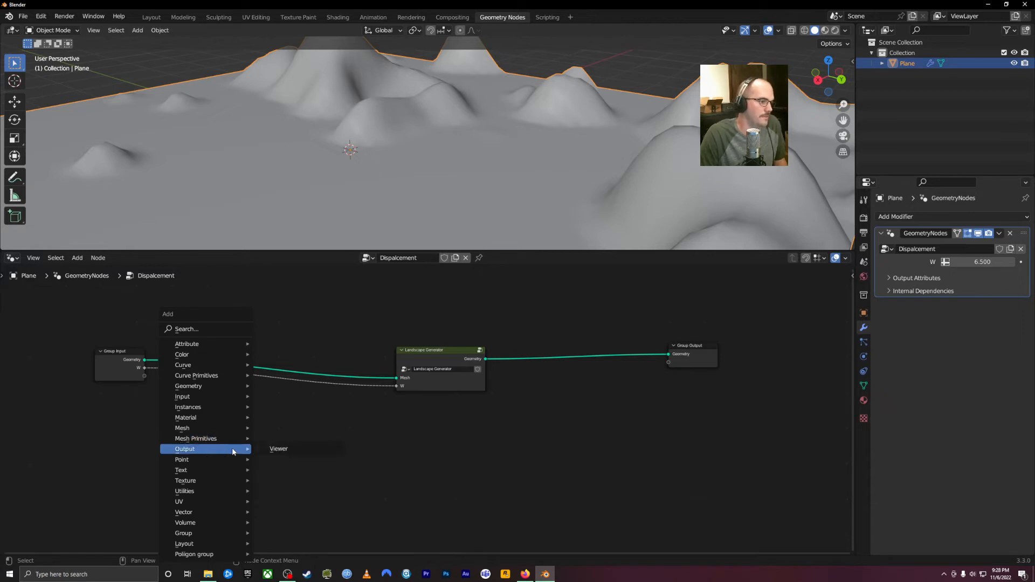
pyautogui.moveTo(202, 466)
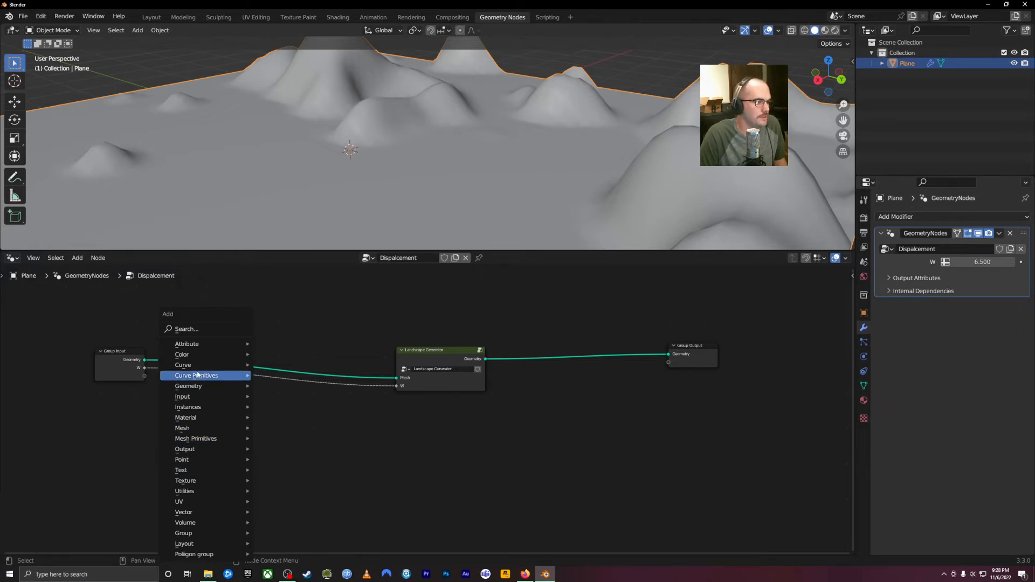
pyautogui.moveTo(194, 350)
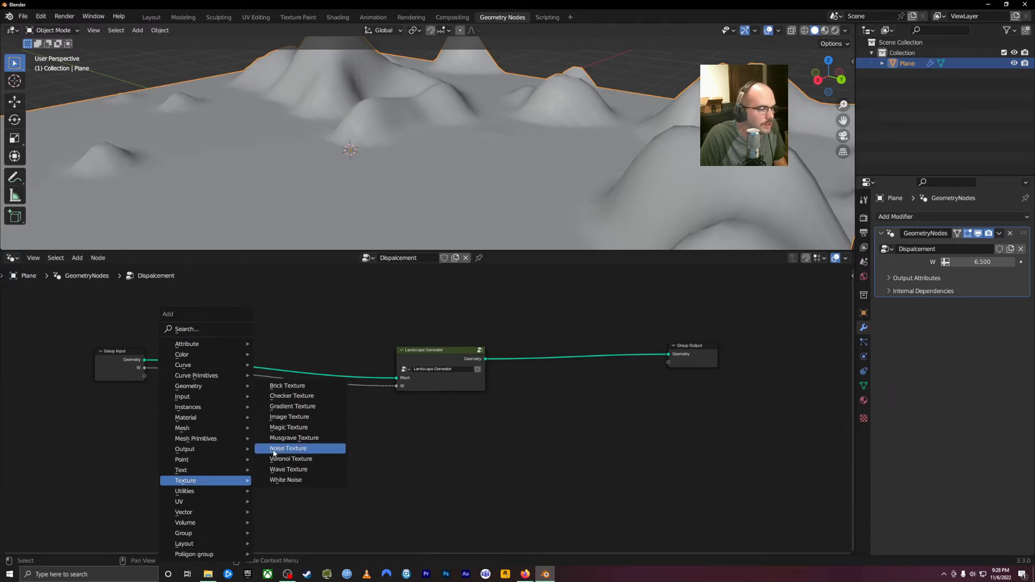
pyautogui.click(274, 453)
pyautogui.click(169, 440)
pyautogui.moveTo(217, 449); pyautogui.dragTo(397, 386)
pyautogui.scroll(-5, 380, 192)
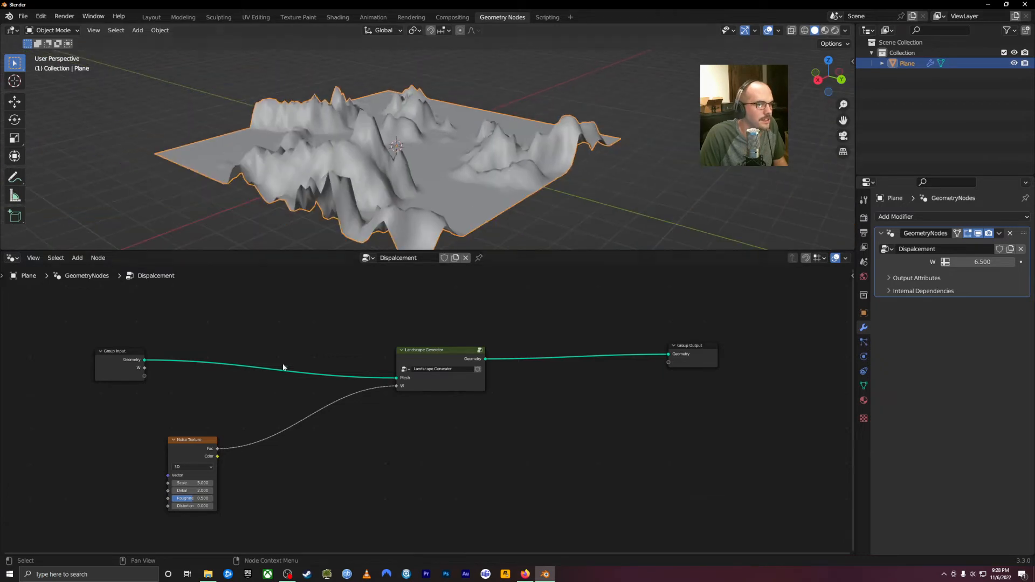
pyautogui.moveTo(192, 483)
pyautogui.mouseDown()
pyautogui.moveTo(172, 483)
pyautogui.moveTo(237, 491)
pyautogui.moveTo(173, 490)
pyautogui.moveTo(259, 483)
pyautogui.moveTo(178, 483)
pyautogui.moveTo(215, 483)
pyautogui.moveTo(194, 483)
pyautogui.mouseUp()
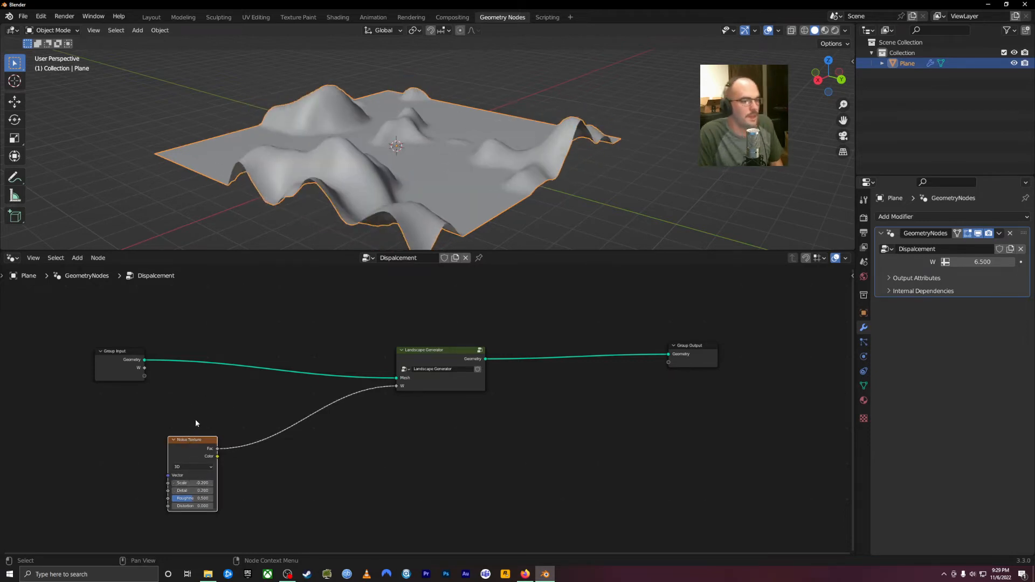
# Delete the Noise Texture outside the group and set the Landscape Generator node's W to 3.5.
pyautogui.press('x')
pyautogui.moveTo(440, 386); pyautogui.dragTo(401, 386)
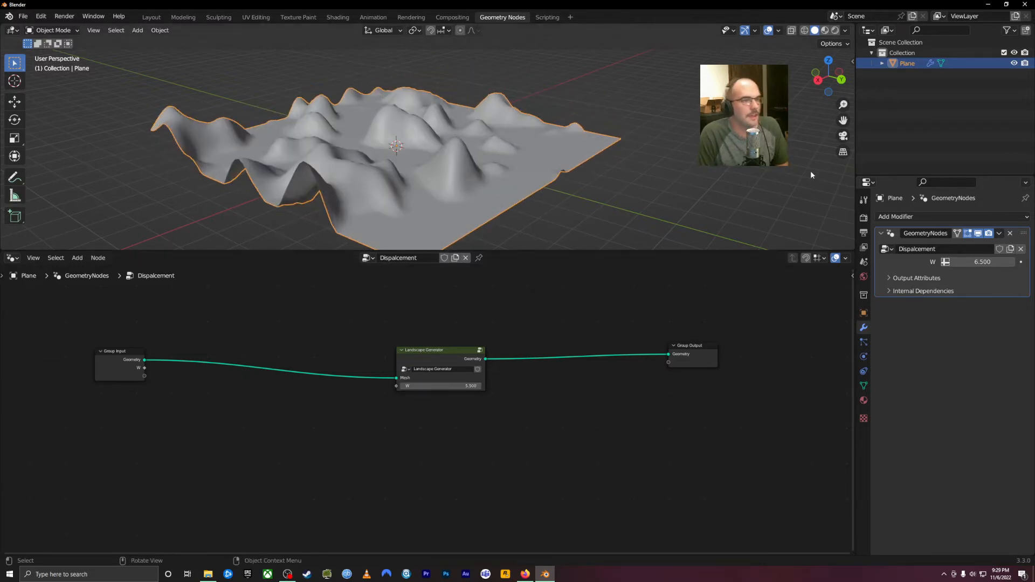
# Add a torus mesh to the scene and move it along Y to open space beside the terrain.
pyautogui.click(571, 193)
pyautogui.scroll(-5, 571, 193)
pyautogui.moveTo(571, 193); pyautogui.dragTo(600, 182, button='middle')
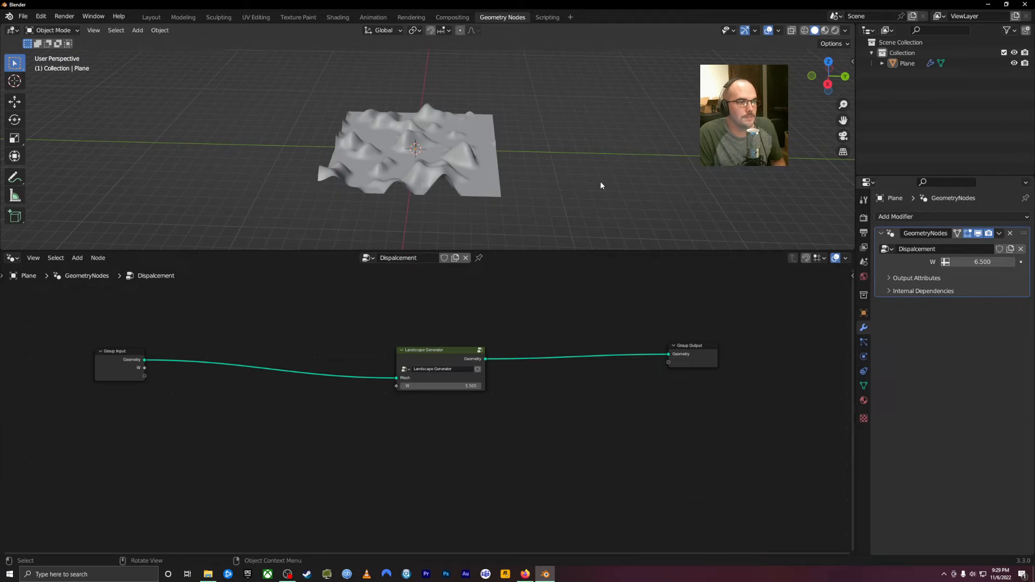
pyautogui.hotkey('shift', 'a')
pyautogui.moveTo(597, 182)
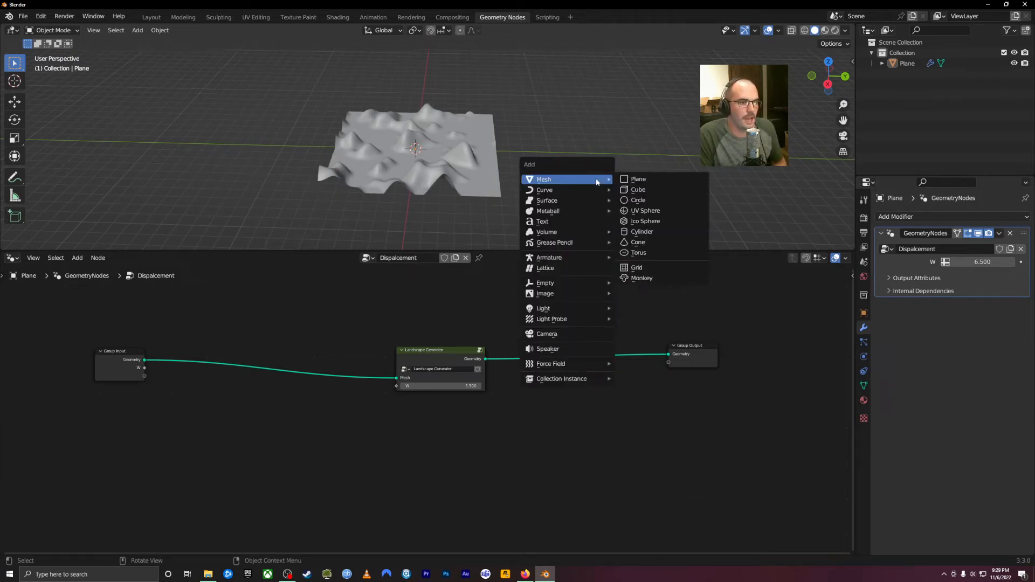
pyautogui.click(640, 253)
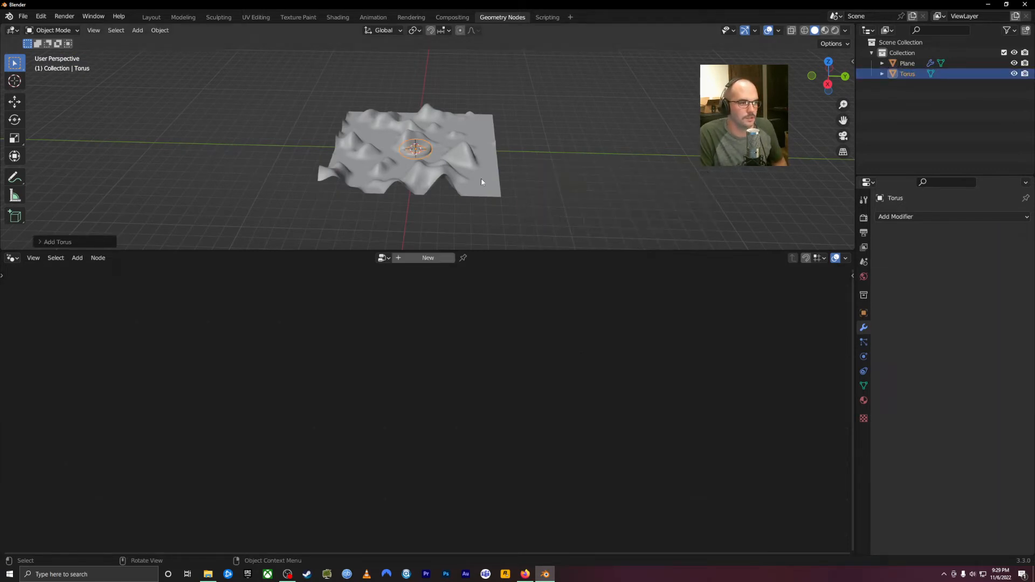
pyautogui.press('g')
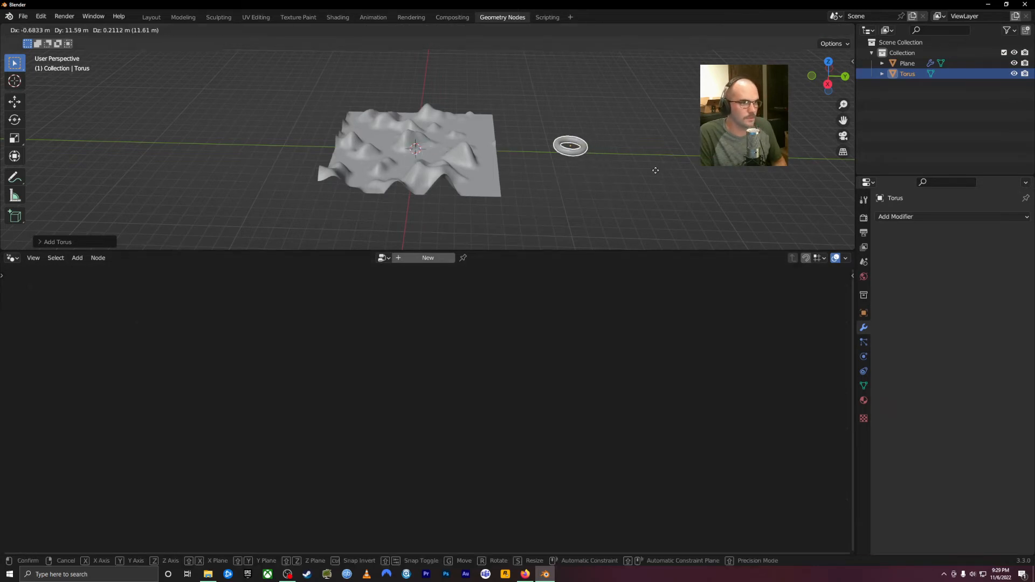
pyautogui.click(620, 145)
# Add a geometry nodes modifier to the torus and assign the existing Landscape Generator node group to it.
pyautogui.scroll(3, 622, 150)
pyautogui.keyDown('shift'); pyautogui.moveTo(621, 150); pyautogui.dragTo(444, 172, button='middle'); pyautogui.keyUp('shift')
pyautogui.scroll(4, 444, 172)
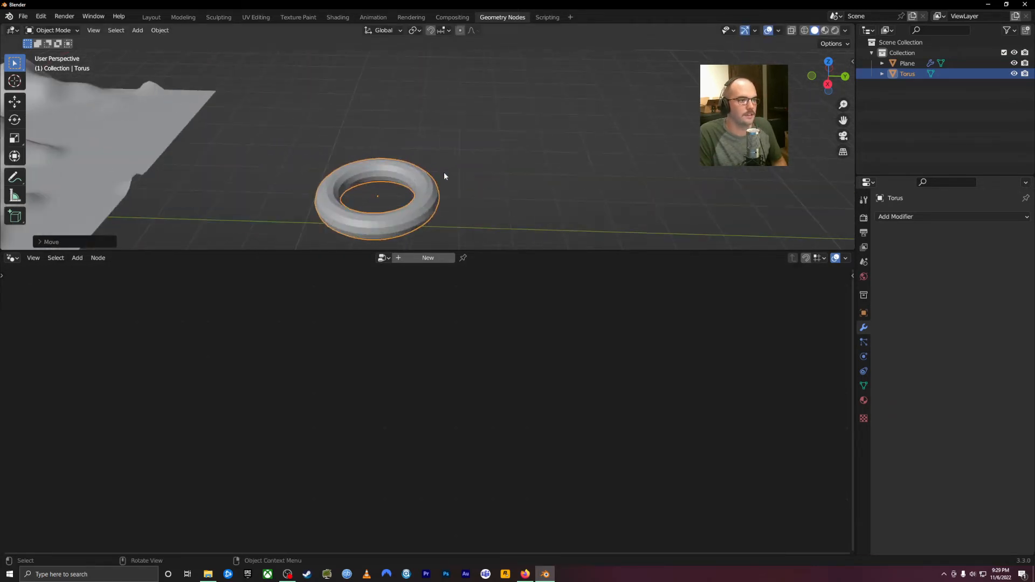
pyautogui.click(403, 259)
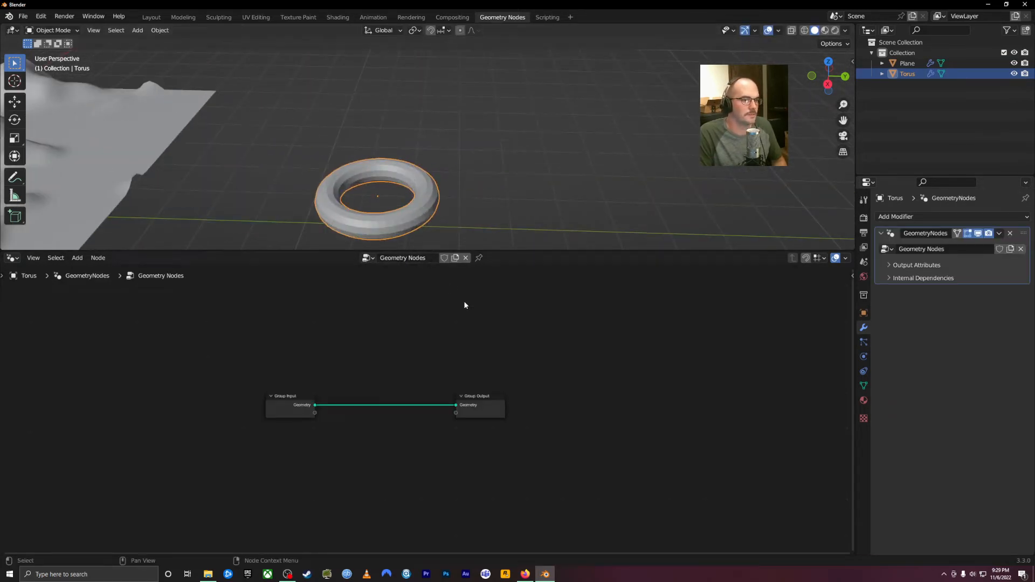
pyautogui.click(466, 257)
pyautogui.click(384, 258)
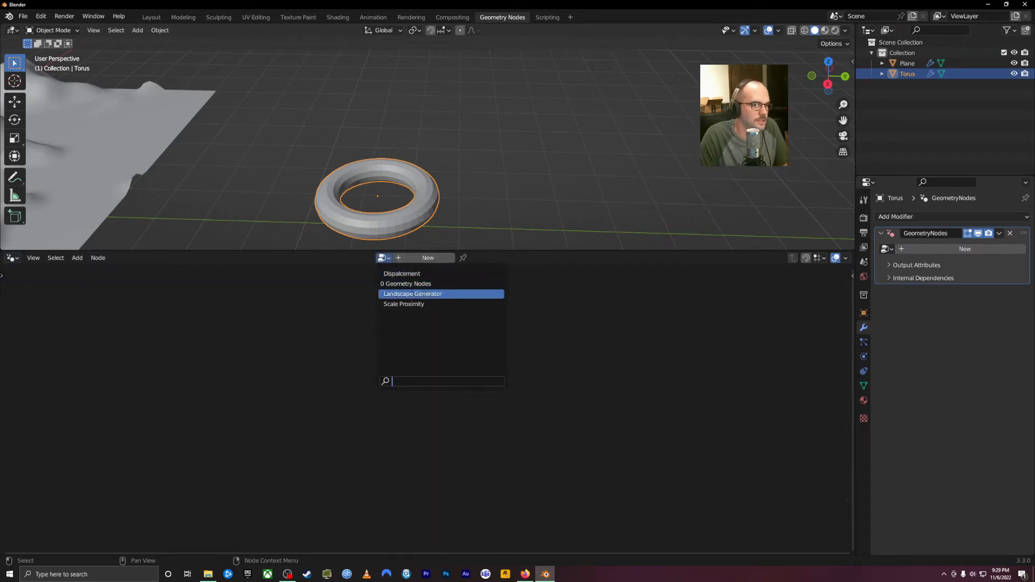
pyautogui.click(430, 295)
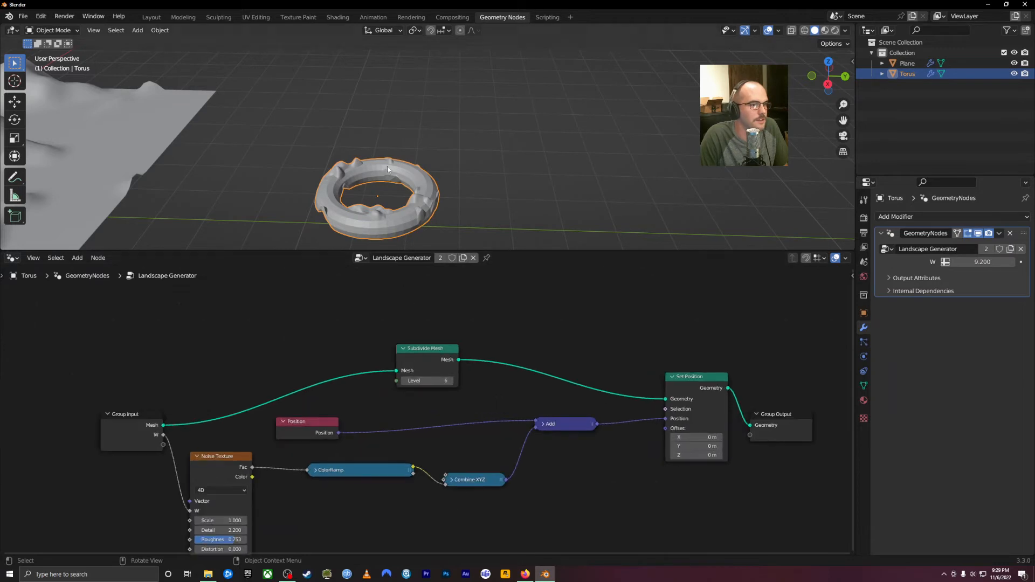
# Set W to 10.93 on the torus's GeometryNodes modifier and view the displaced shape from another angle.
pyautogui.scroll(4, 395, 188)
pyautogui.moveTo(430, 190); pyautogui.dragTo(581, 131, button='middle')
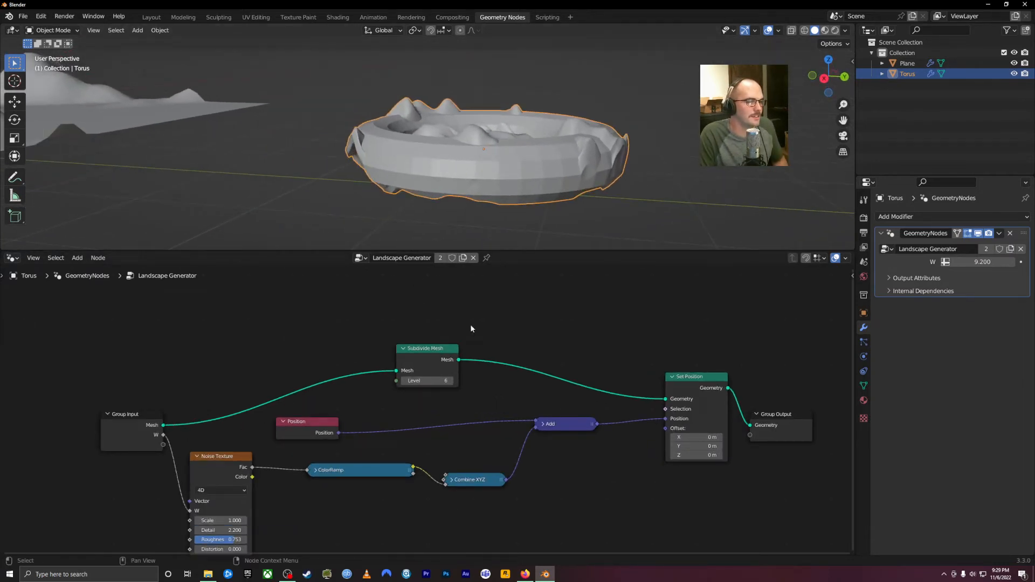
pyautogui.moveTo(977, 263); pyautogui.dragTo(1008, 262)
pyautogui.moveTo(622, 143); pyautogui.dragTo(562, 164, button='middle')
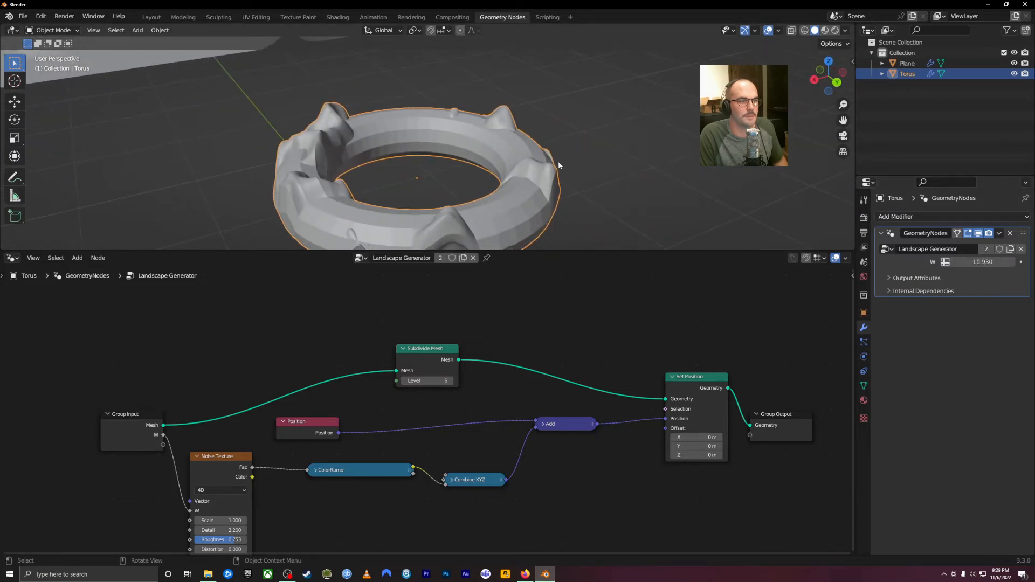
# Set the Subdivide Mesh level to 5 and inspect the torus's displaced surface from above, below and the side.
pyautogui.click(404, 380)
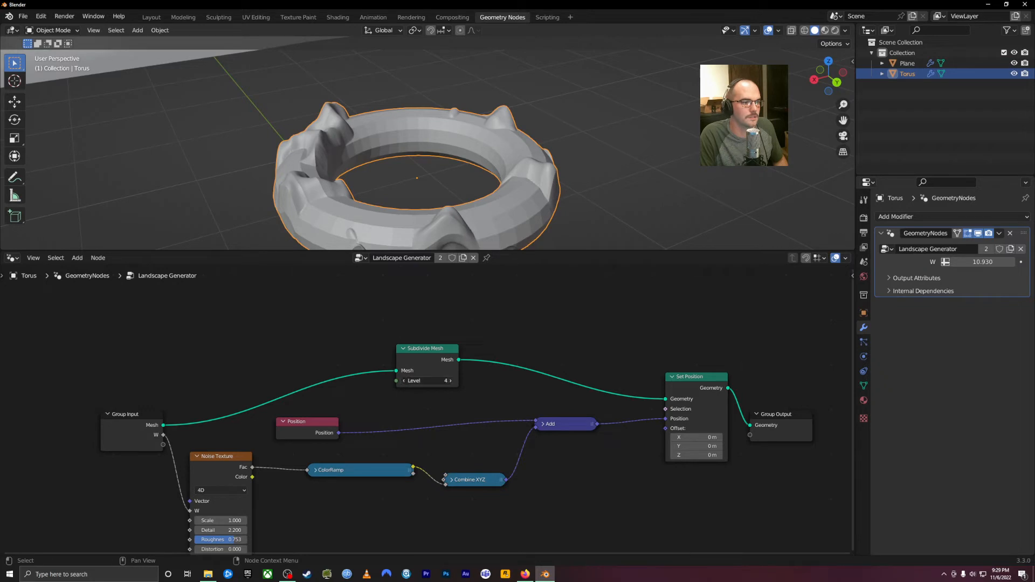
pyautogui.moveTo(430, 163); pyautogui.dragTo(472, 174, button='middle')
pyautogui.scroll(-4, 442, 170)
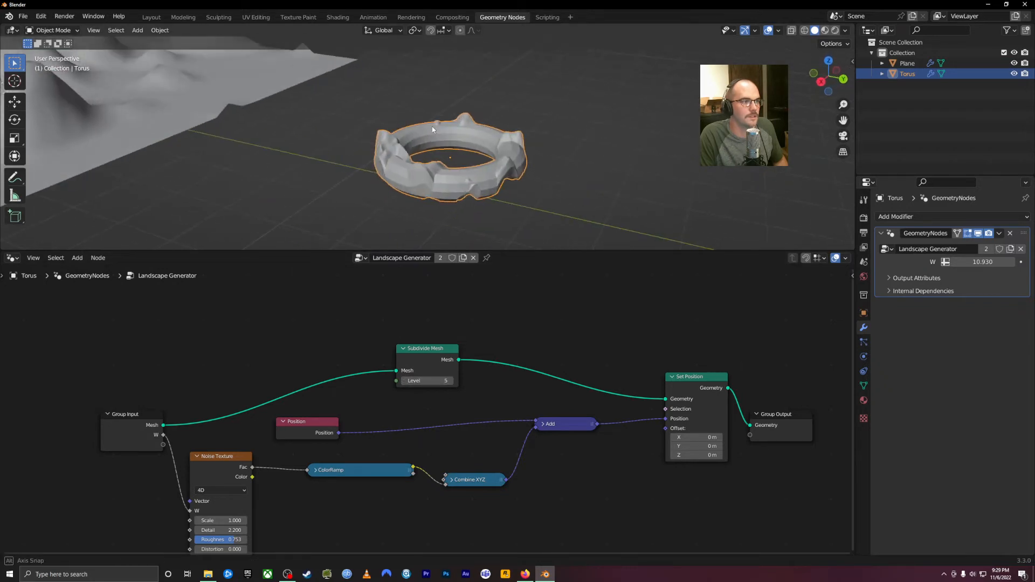
pyautogui.scroll(-1, 472, 174)
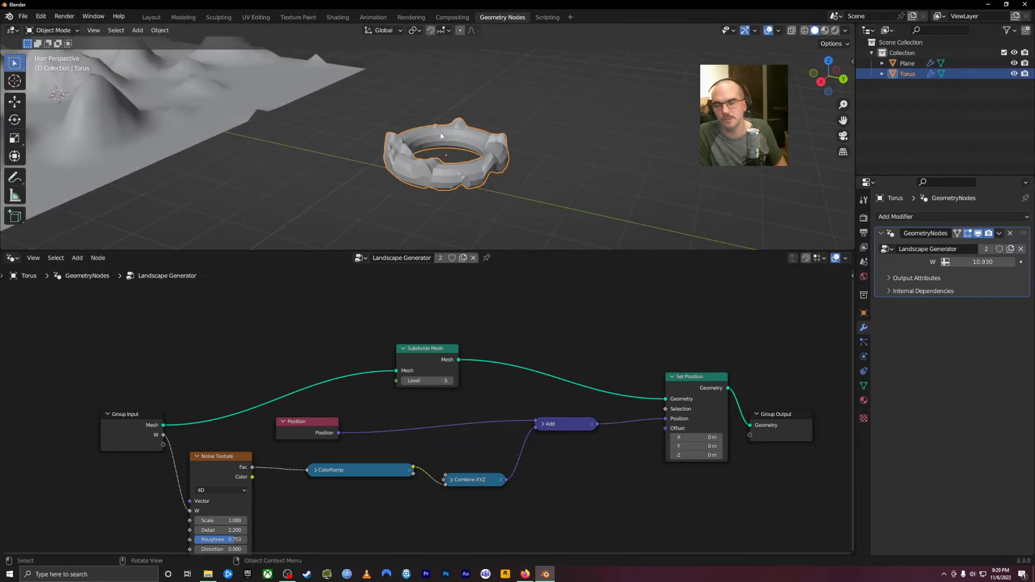
pyautogui.scroll(3, 437, 178)
pyautogui.scroll(6, 438, 178)
pyautogui.moveTo(471, 134); pyautogui.dragTo(507, 248, button='middle')
pyautogui.scroll(-1, 512, 269)
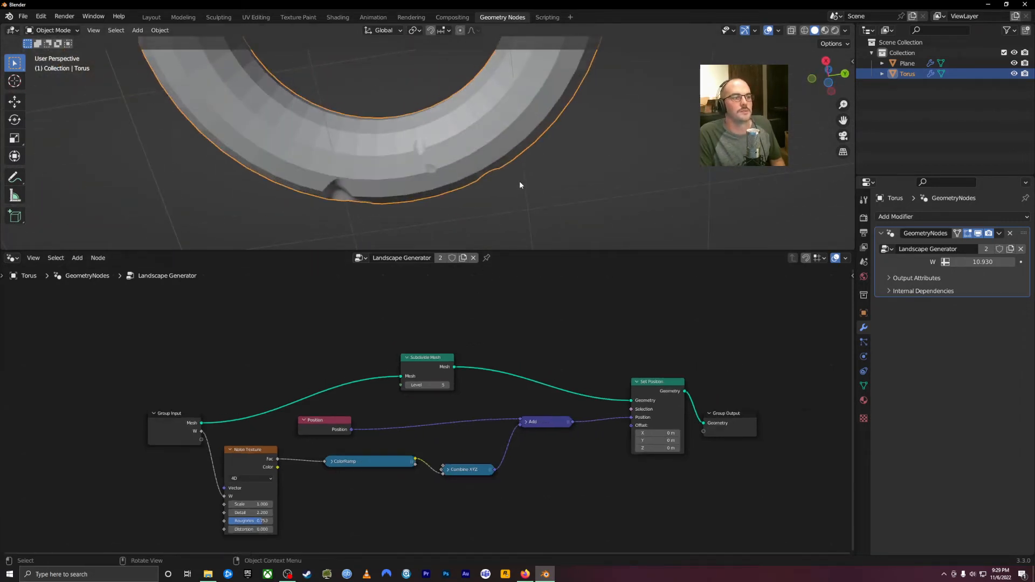
pyautogui.scroll(-4, 523, 199)
pyautogui.moveTo(494, 168); pyautogui.dragTo(486, 194, button='middle')
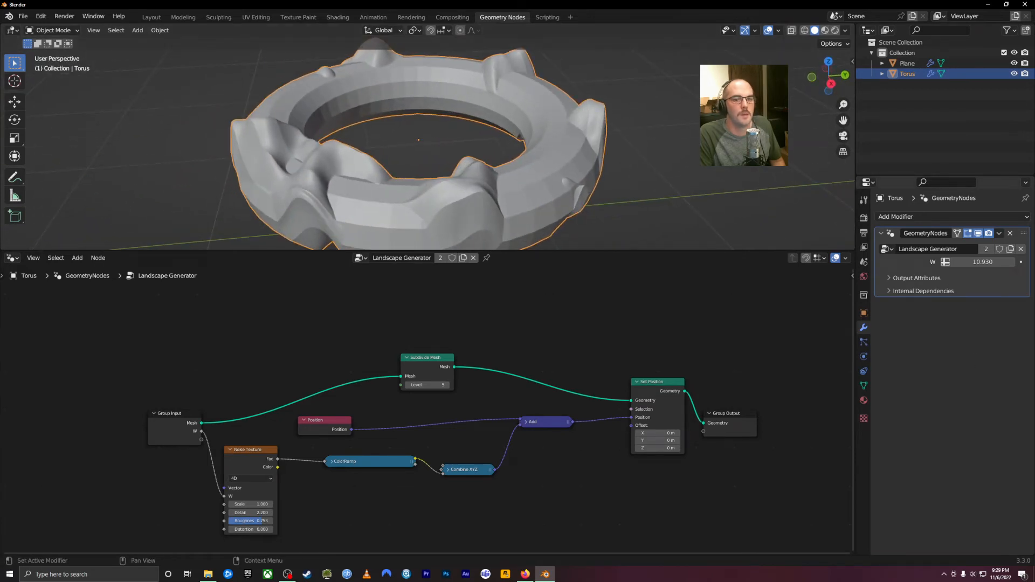
# Add a Subdivision Surface modifier to the torus and collapse both modifiers in the stack.
pyautogui.click(960, 216)
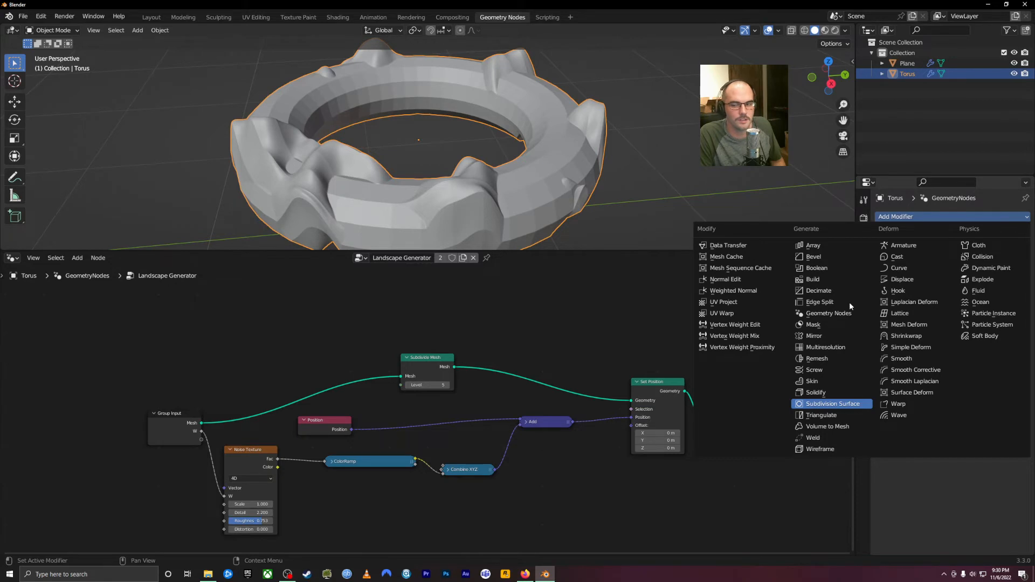
pyautogui.press('Return')
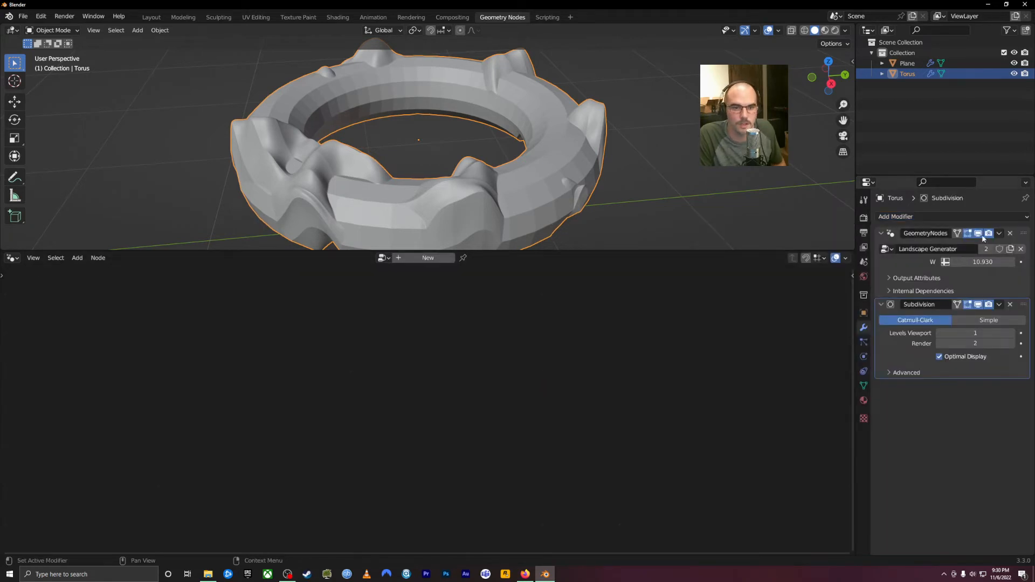
pyautogui.keyDown('ctrl'); pyautogui.click(895, 234); pyautogui.keyUp('ctrl')
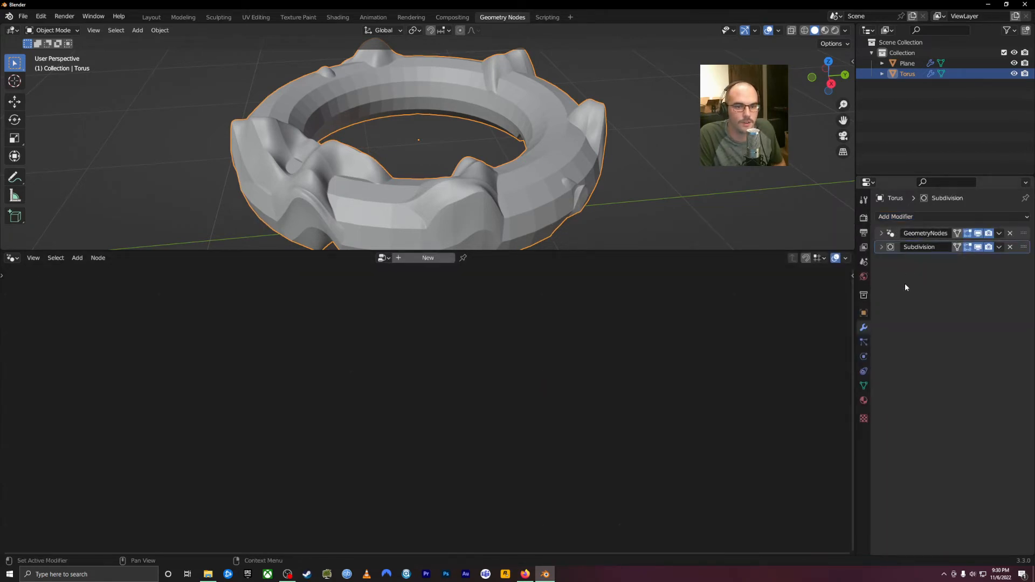
# Move the torus's GeometryNodes modifier below Subdivision in the stack and apply Shade Smooth to the torus.
pyautogui.moveTo(1023, 236); pyautogui.dragTo(980, 297)
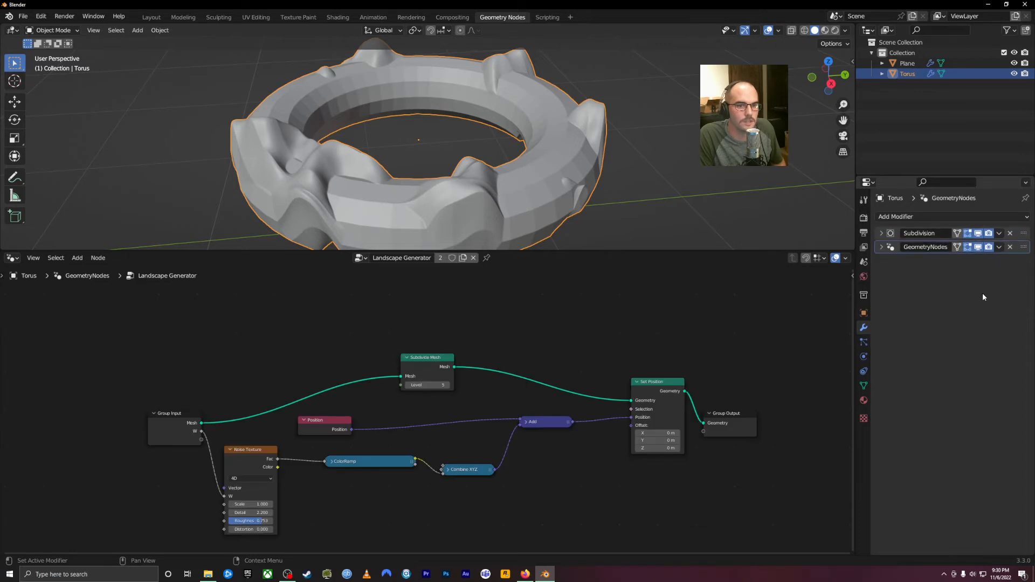
pyautogui.moveTo(516, 161)
pyautogui.mouseDown(button='middle')
pyautogui.moveTo(633, 184)
pyautogui.moveTo(531, 167)
pyautogui.mouseUp(button='middle')
pyautogui.rightClick(531, 167)
pyautogui.click(504, 166)
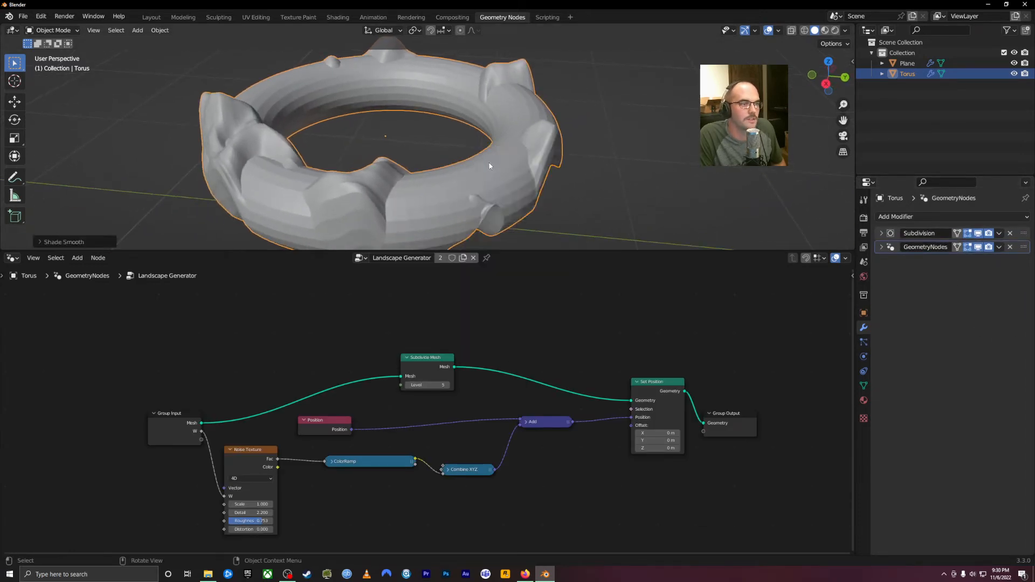
pyautogui.moveTo(528, 166); pyautogui.dragTo(288, 191, button='middle')
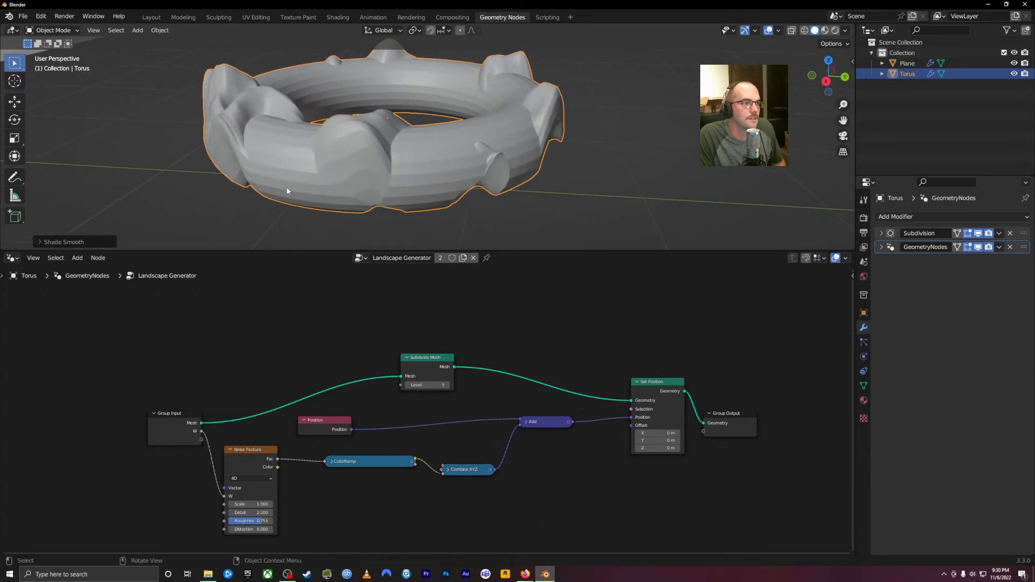
# Enable Auto Smooth in the torus's Shade Smooth options and view the whole torus from farther away.
pyautogui.click(38, 242)
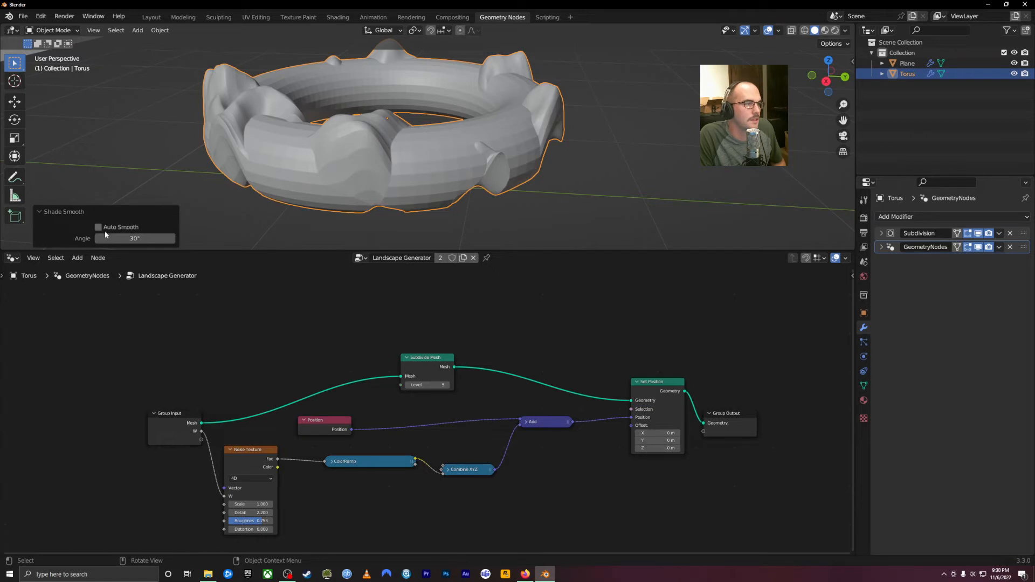
pyautogui.click(98, 226)
pyautogui.moveTo(189, 200); pyautogui.dragTo(483, 134, button='middle')
pyautogui.scroll(-3, 381, 143)
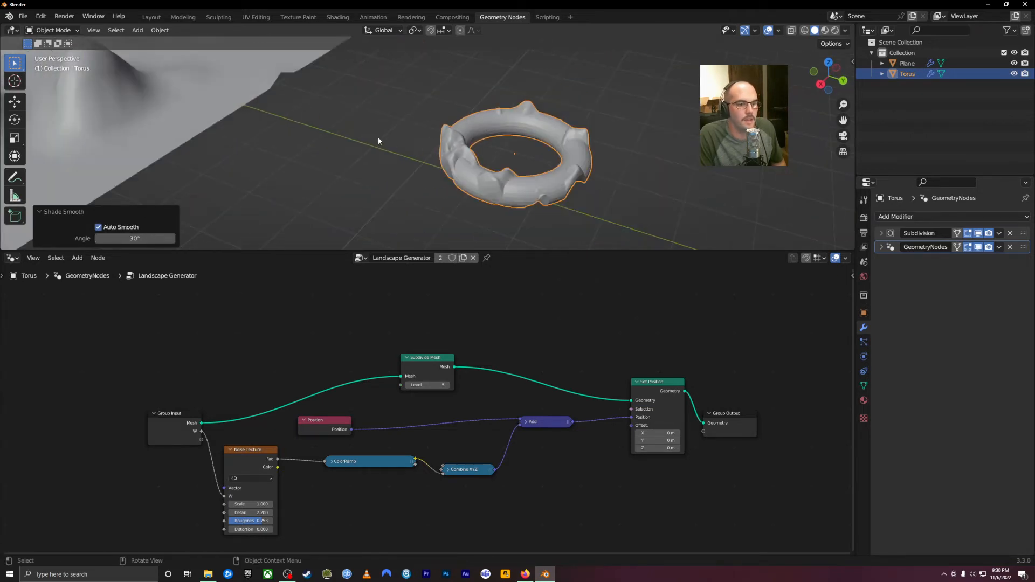
pyautogui.moveTo(381, 143); pyautogui.dragTo(444, 102, button='middle')
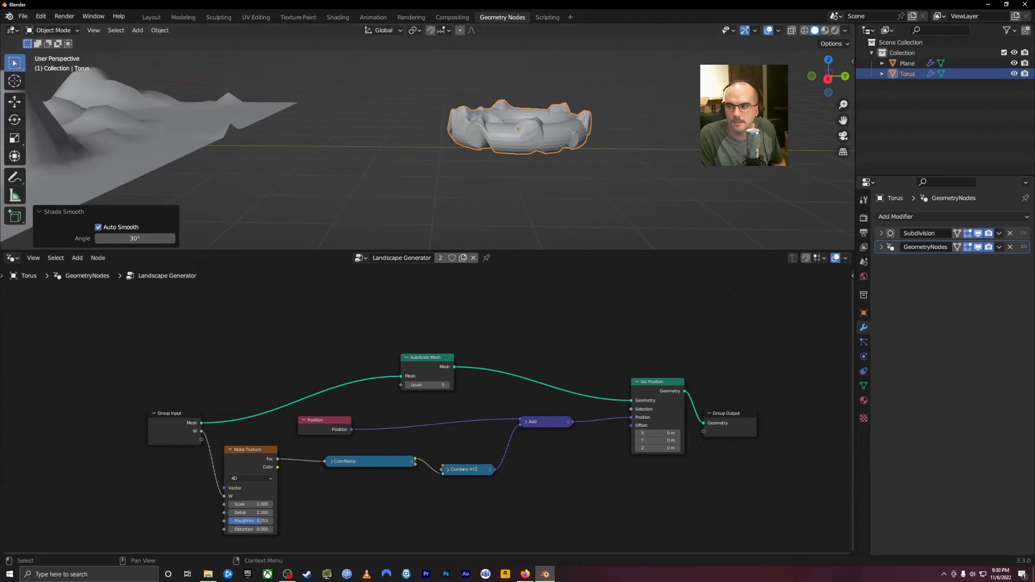